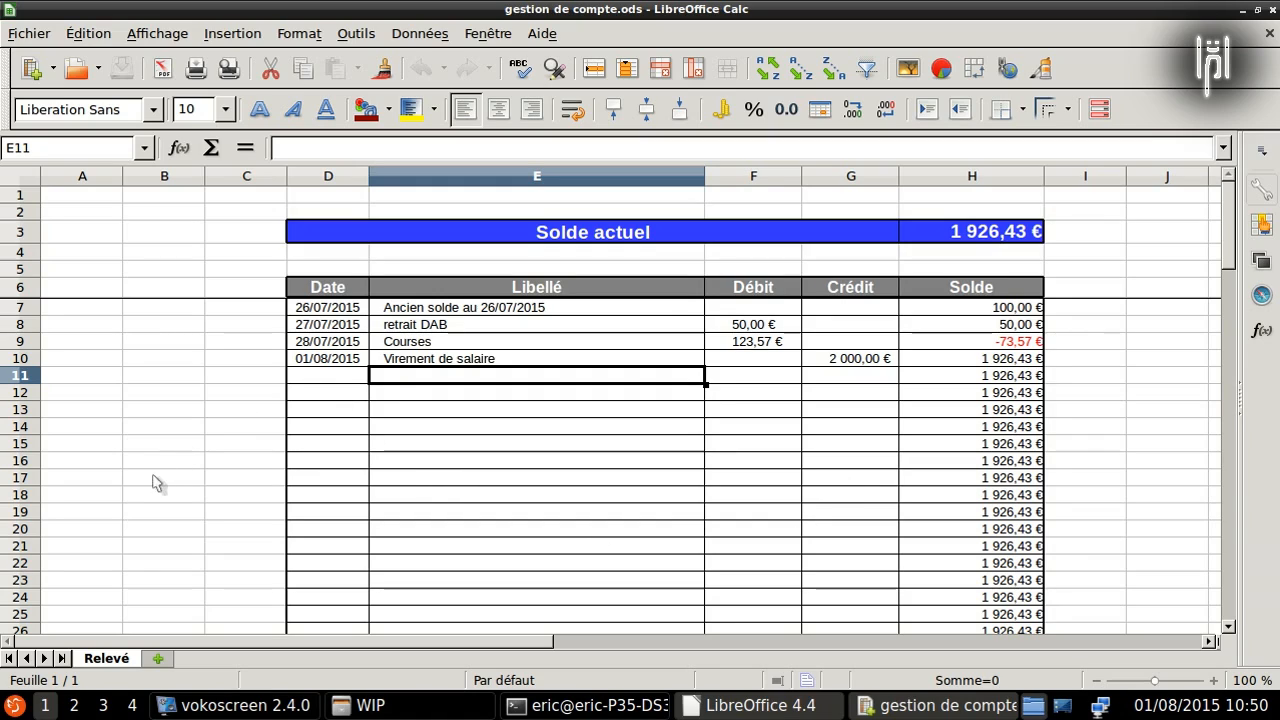
# Step: Open the account statement sheet for renaming and keep the name Relevé
pyautogui.rightClick(104, 665)
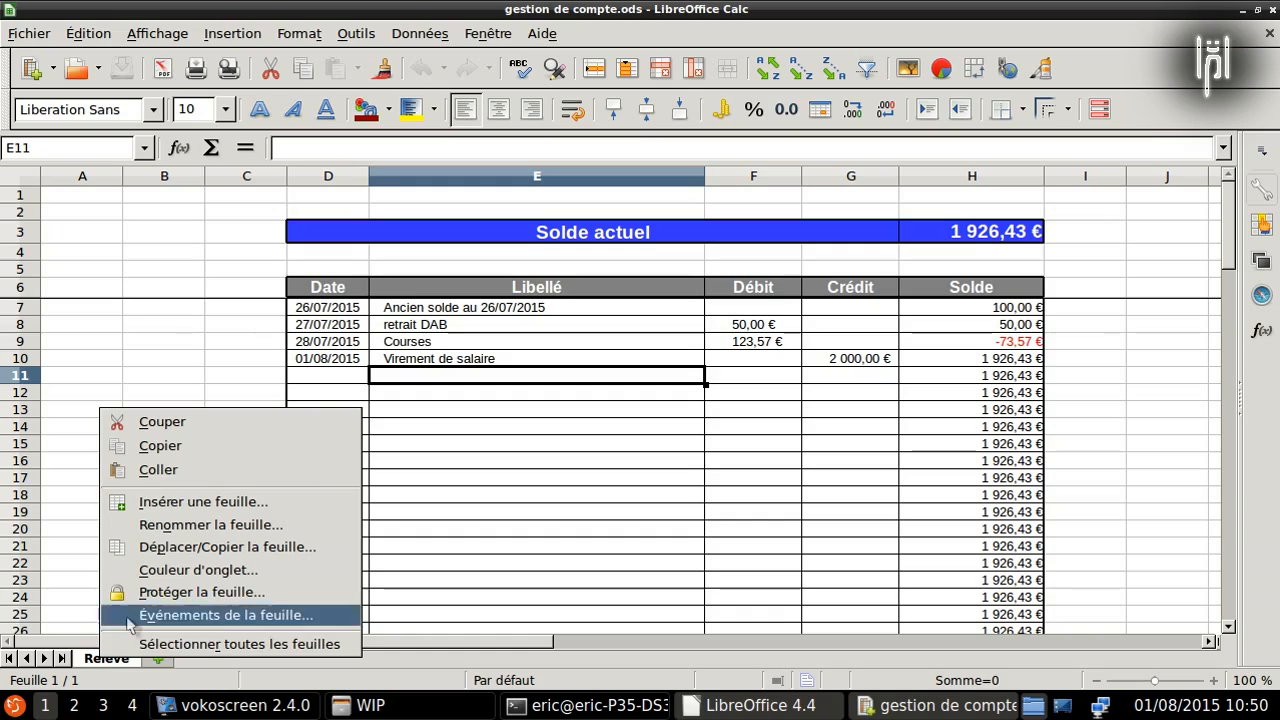
pyautogui.click(155, 536)
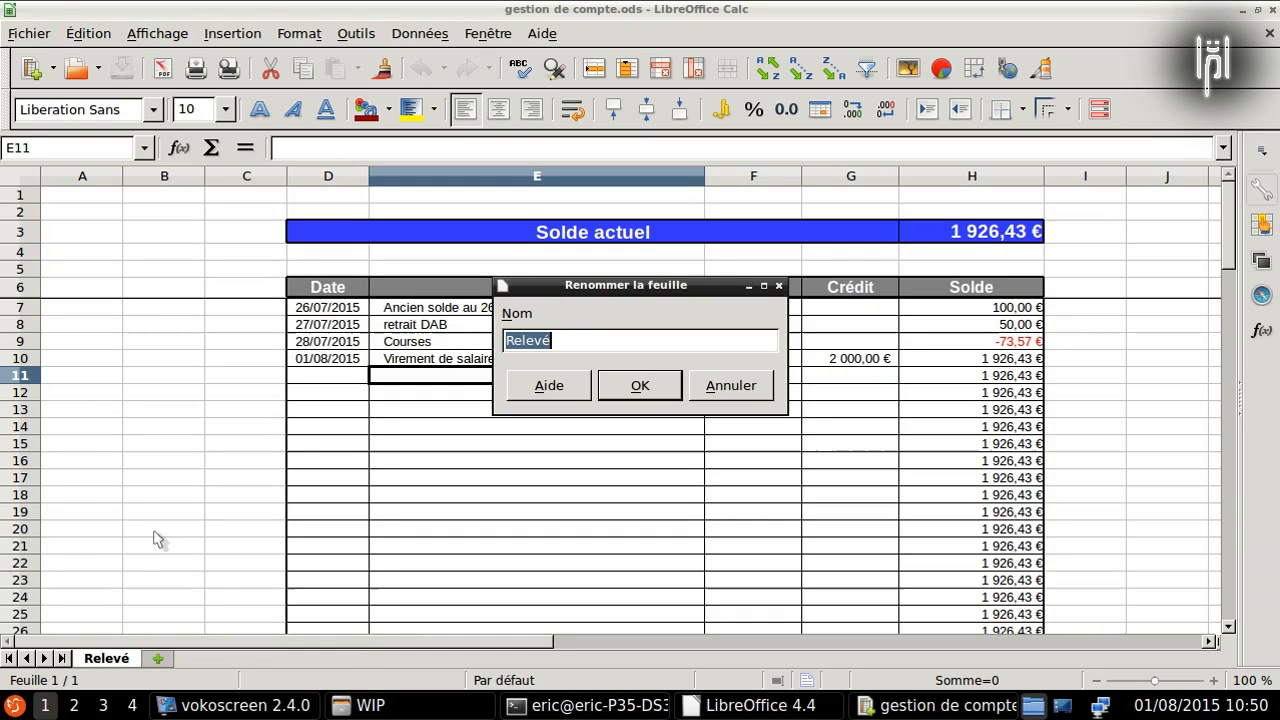
pyautogui.click(652, 389)
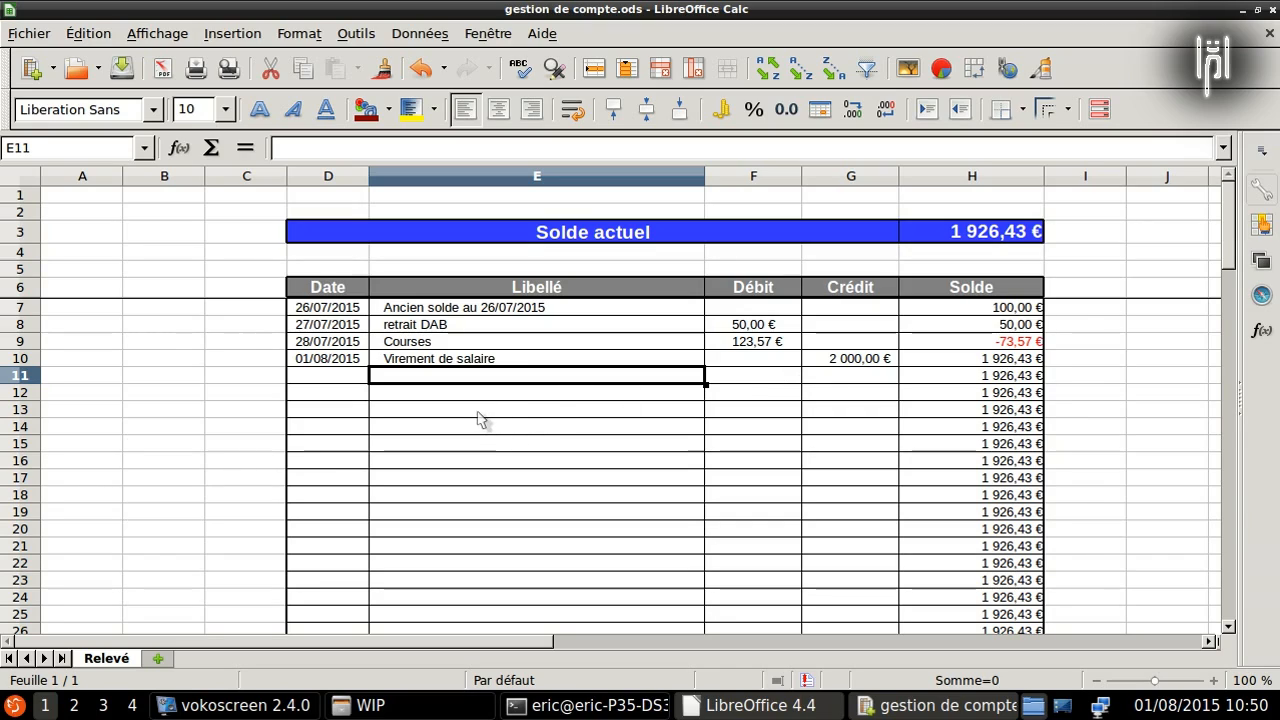
# Step: Add a new sheet after Relevé and rename it Liste
pyautogui.click(158, 659)
pyautogui.rightClick(159, 661)
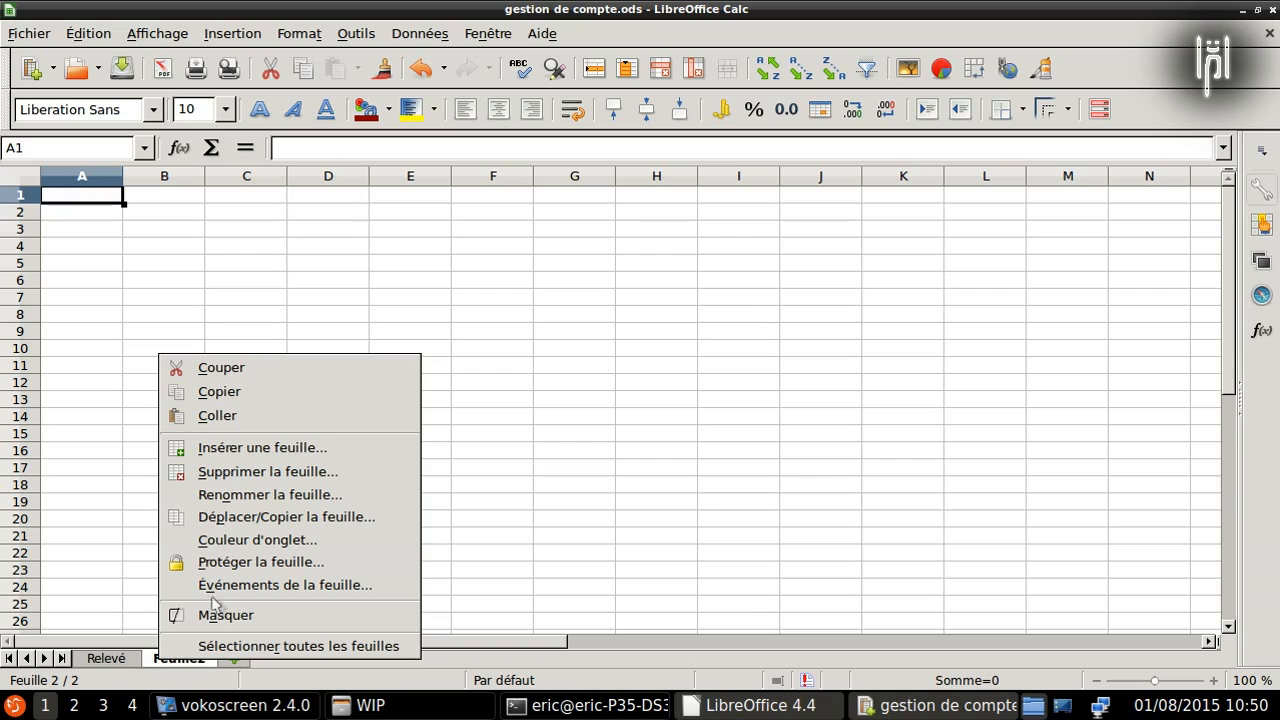
pyautogui.click(250, 495)
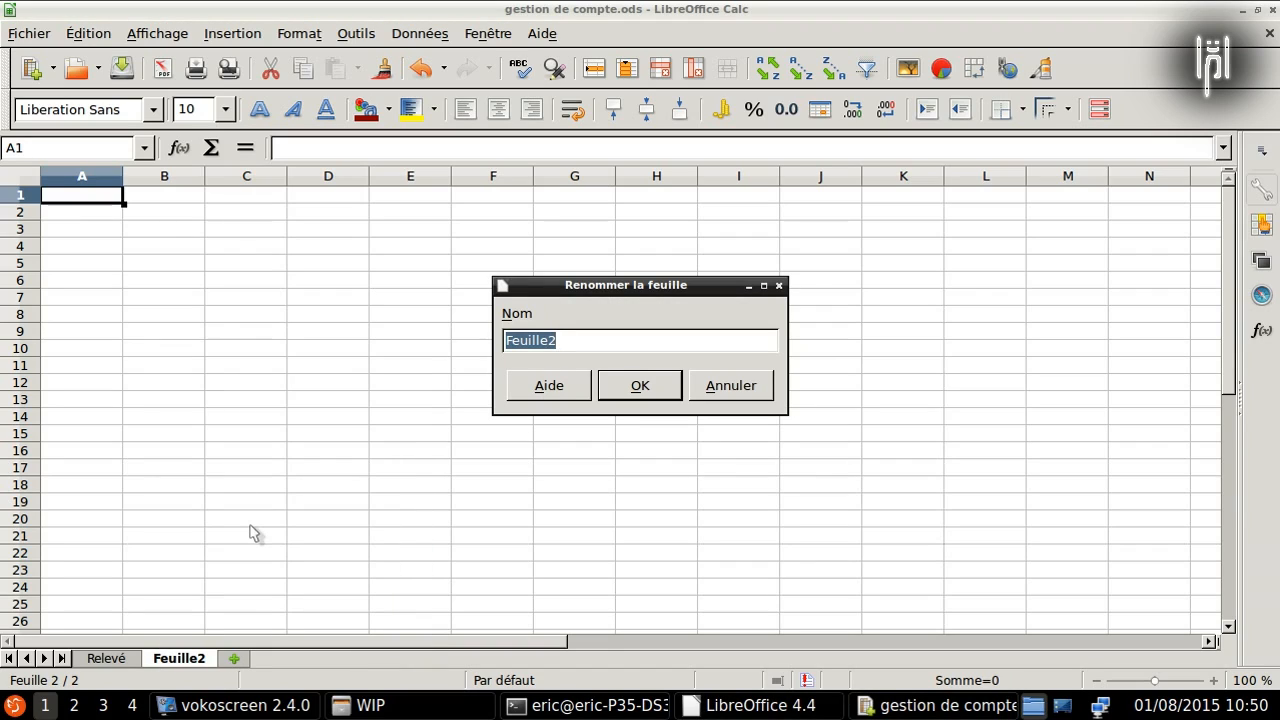
pyautogui.write('Liste')
pyautogui.press('Return')
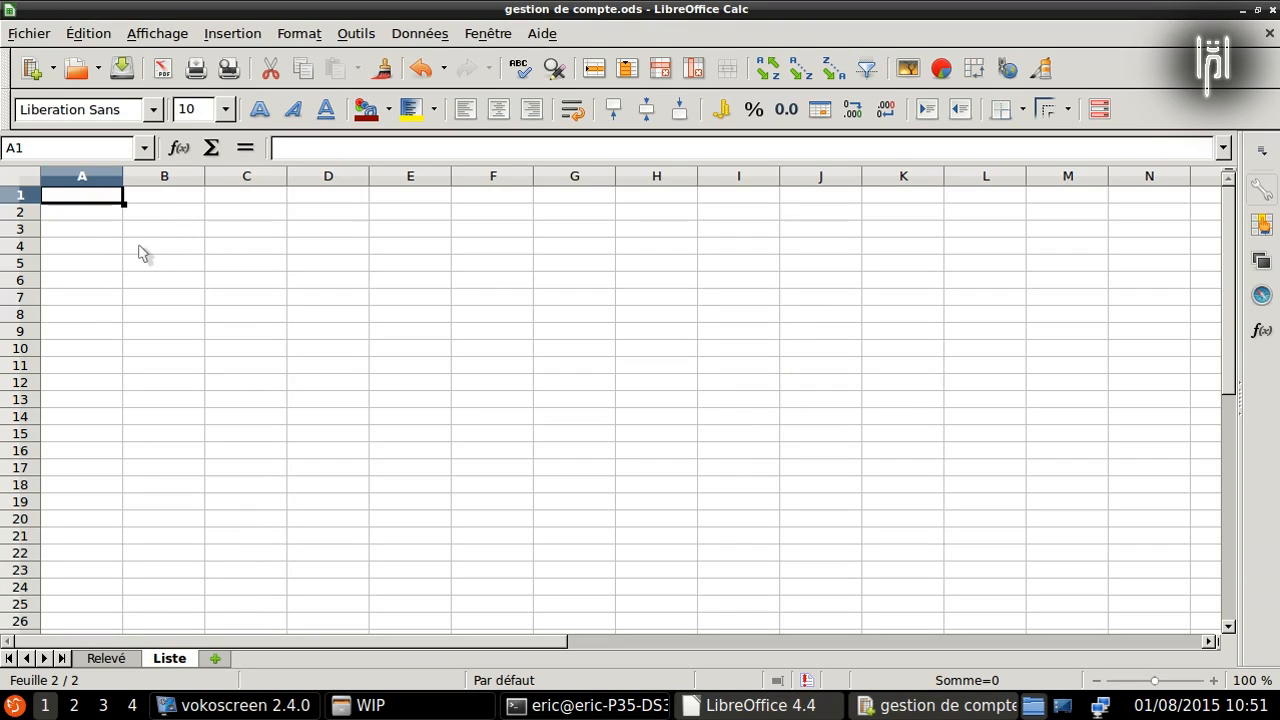
# Step: Enter the headers Libellé, Débit and Crédit in A1:C1 and widen column A to about four times its width
pyautogui.write('Libellé')
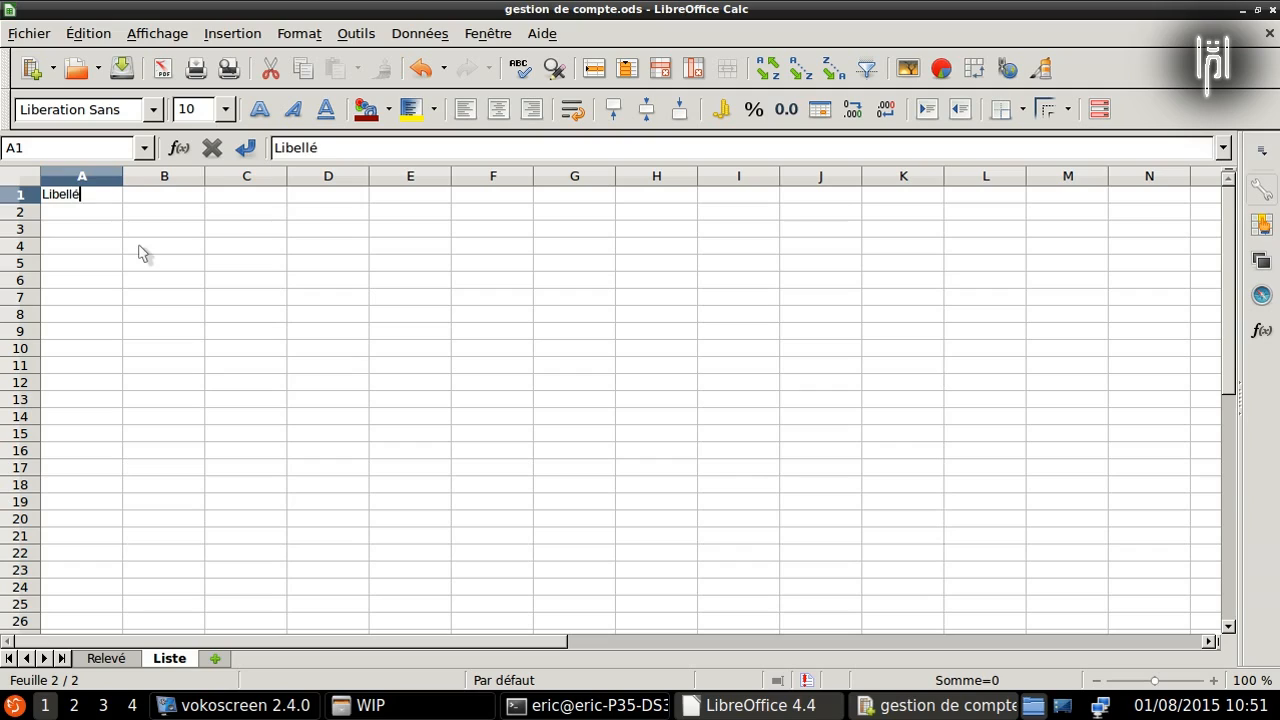
pyautogui.press('Tab')
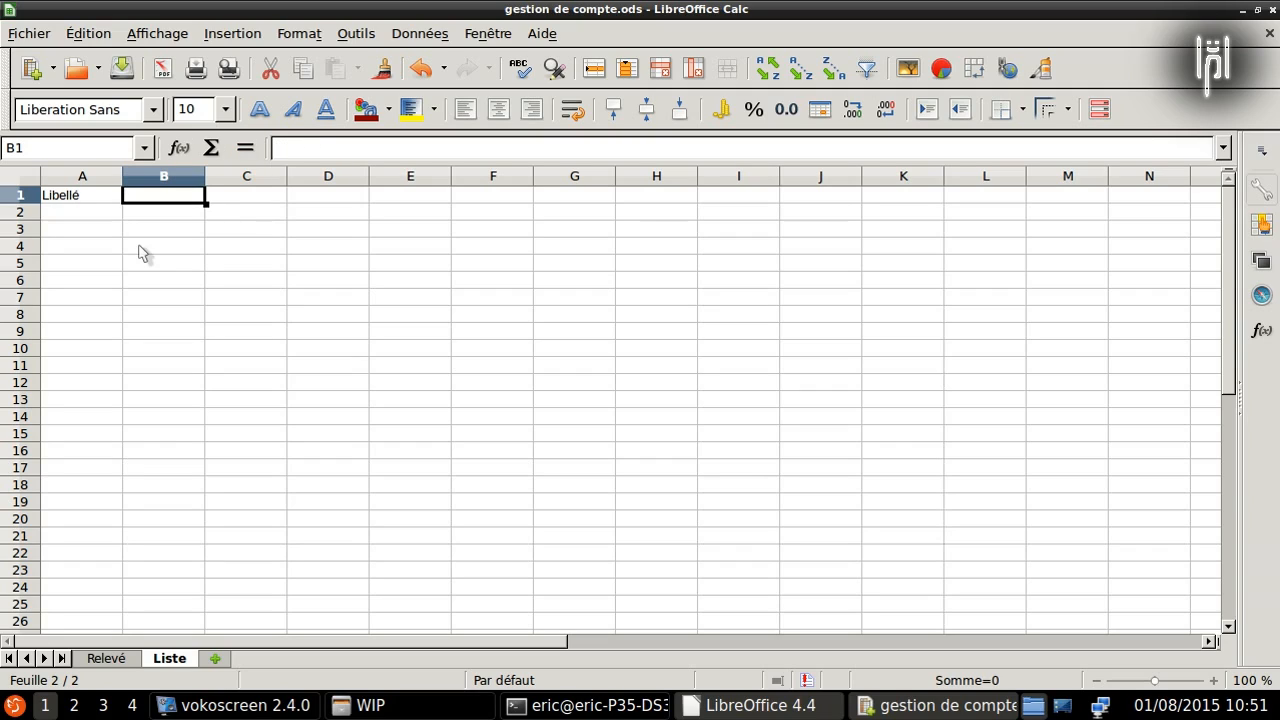
pyautogui.write('Débit')
pyautogui.press('Tab')
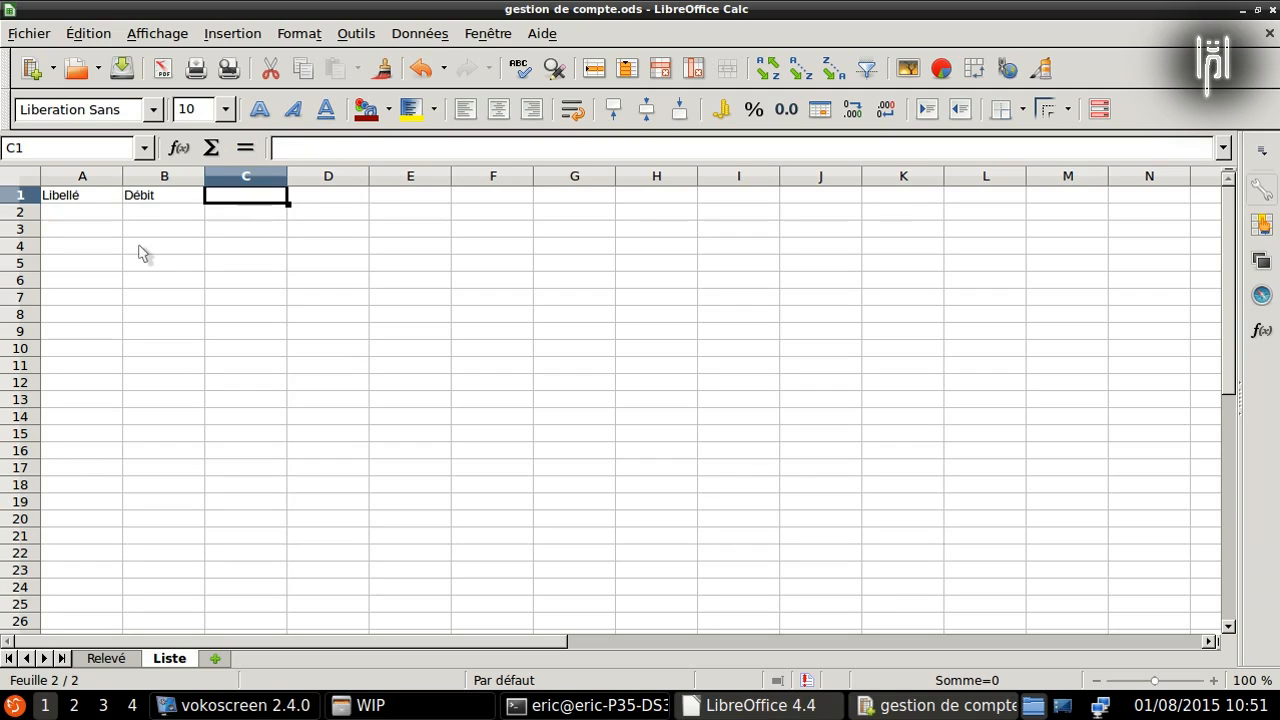
pyautogui.write('Crédit')
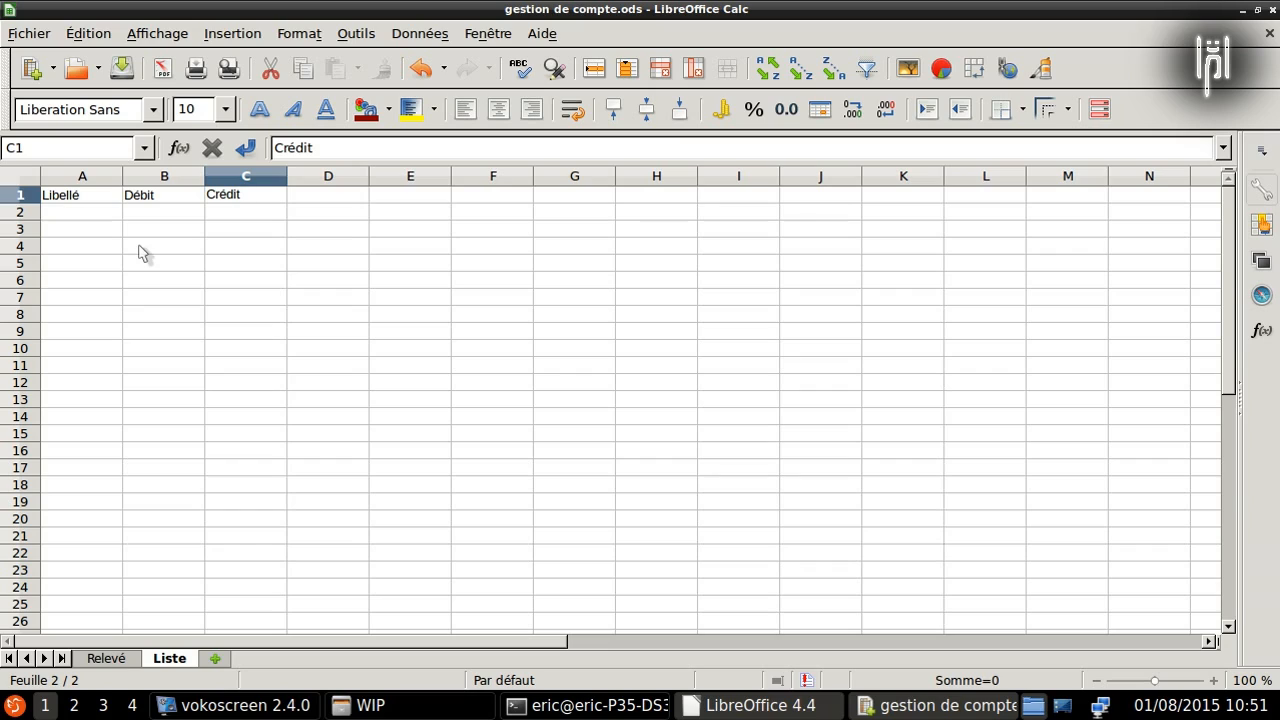
pyautogui.press('Tab')
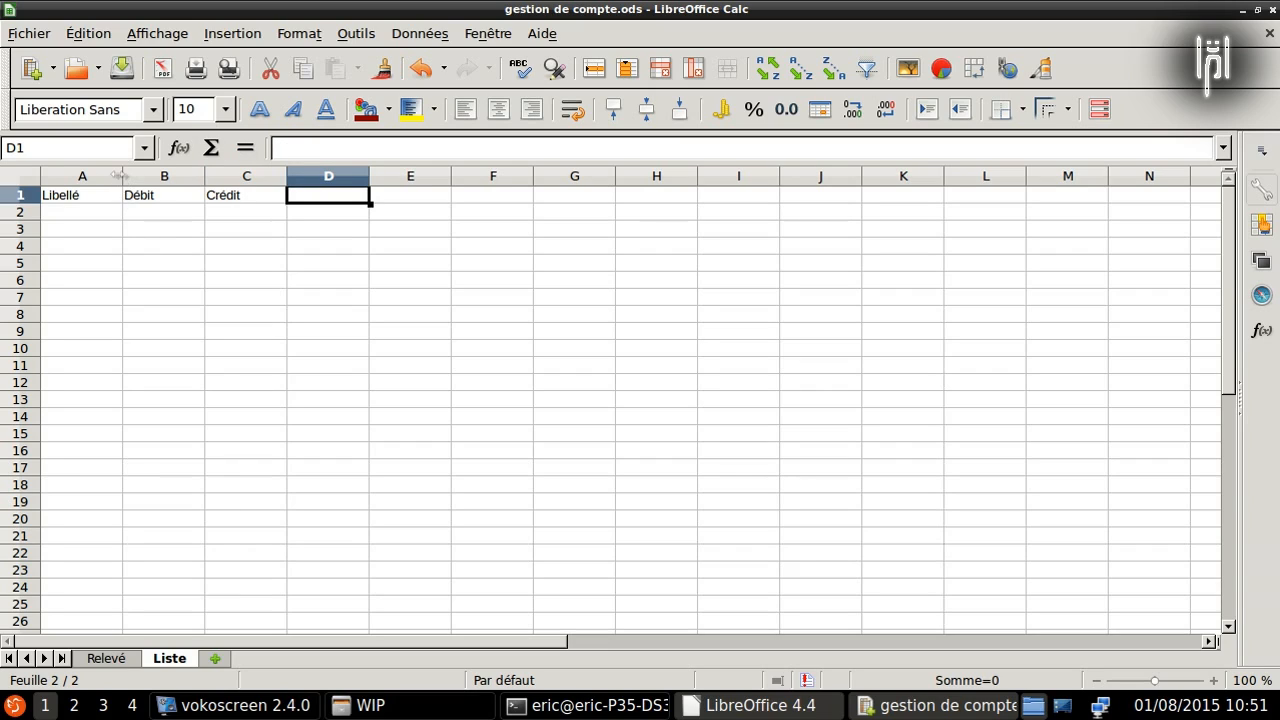
pyautogui.moveTo(120, 176); pyautogui.dragTo(364, 180)
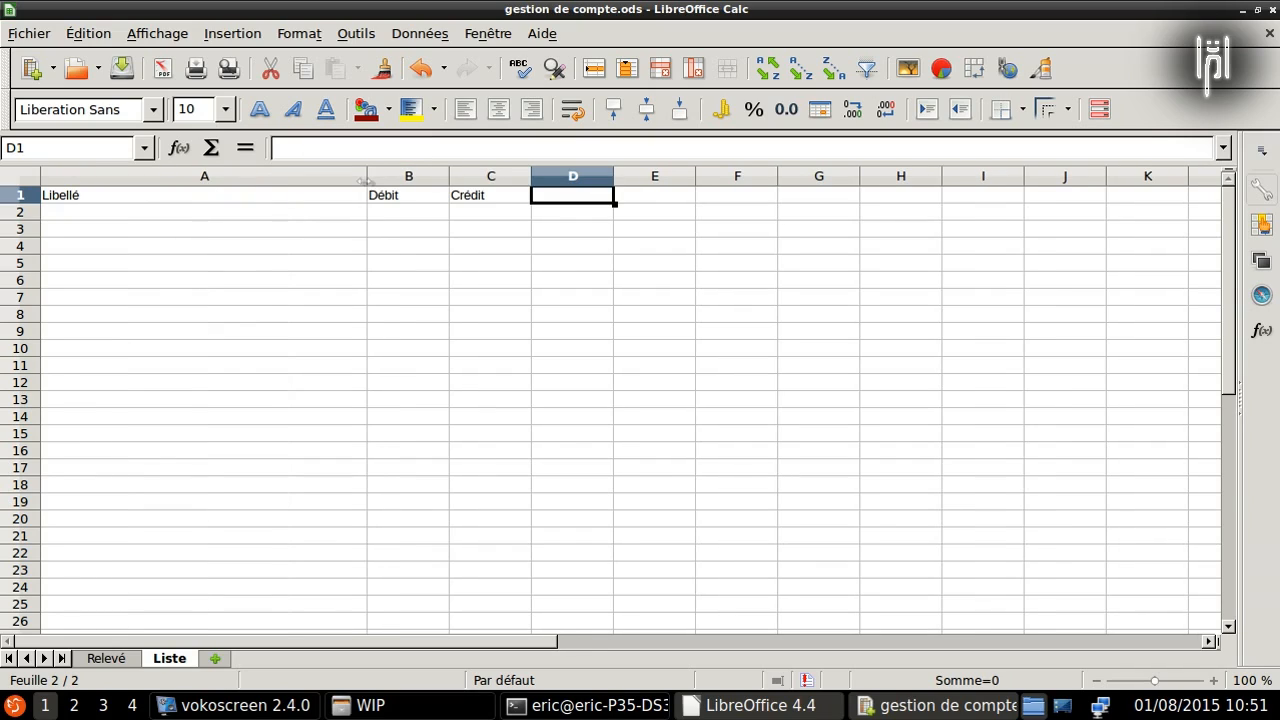
# Step: Fill row 2 with the label Virement de salaire in A2 and the credit amount 2000 in C2
pyautogui.click(290, 214)
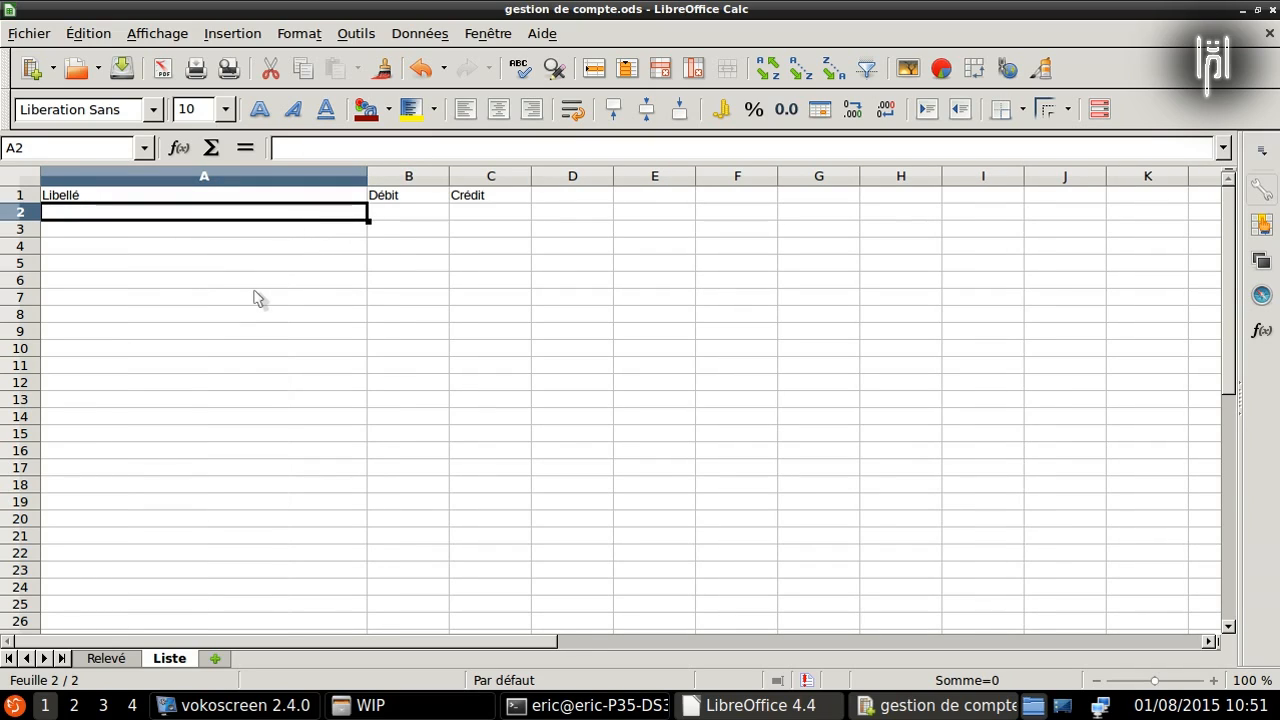
pyautogui.write('Virem')
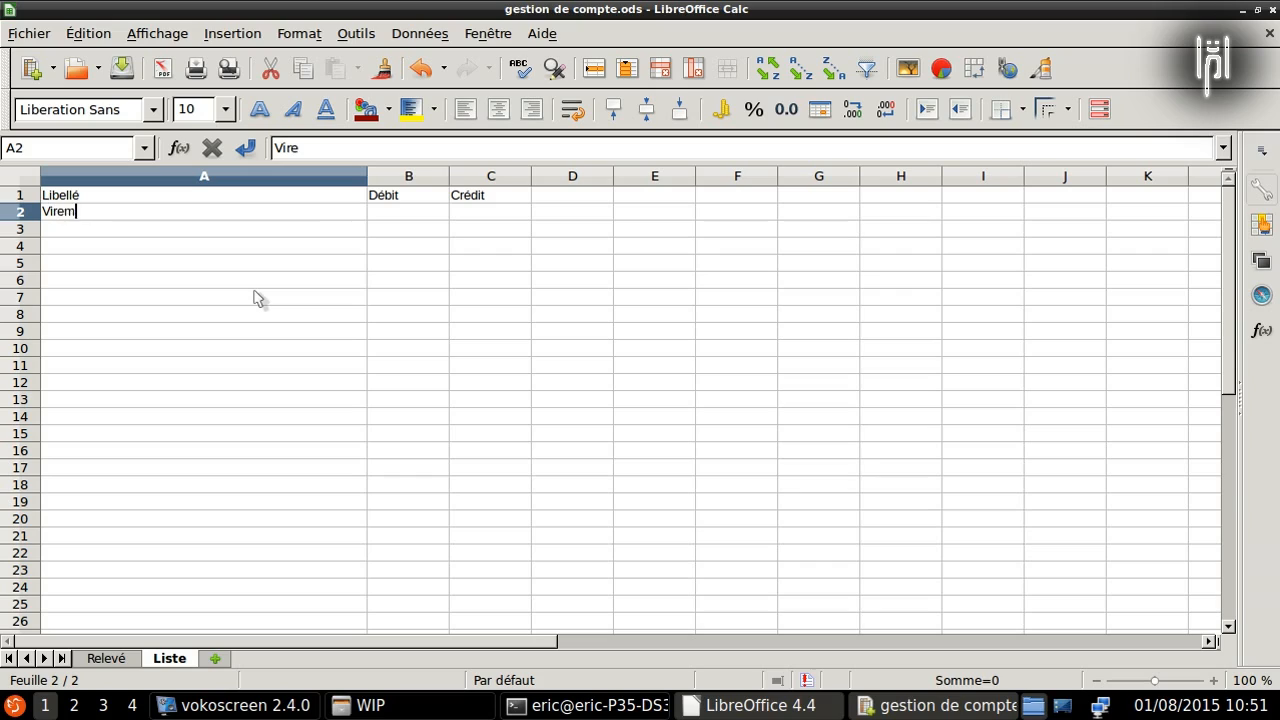
pyautogui.write('ent de sal')
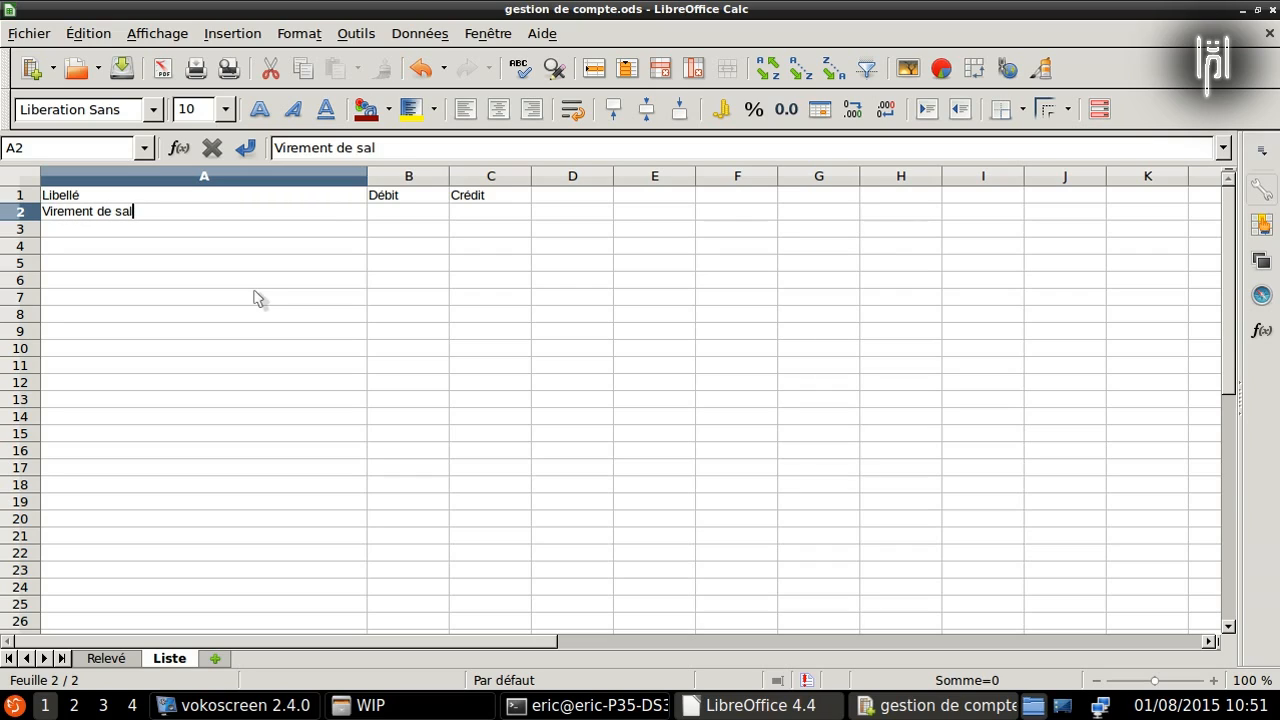
pyautogui.write('aire')
pyautogui.press('Tab')
pyautogui.press('Tab')
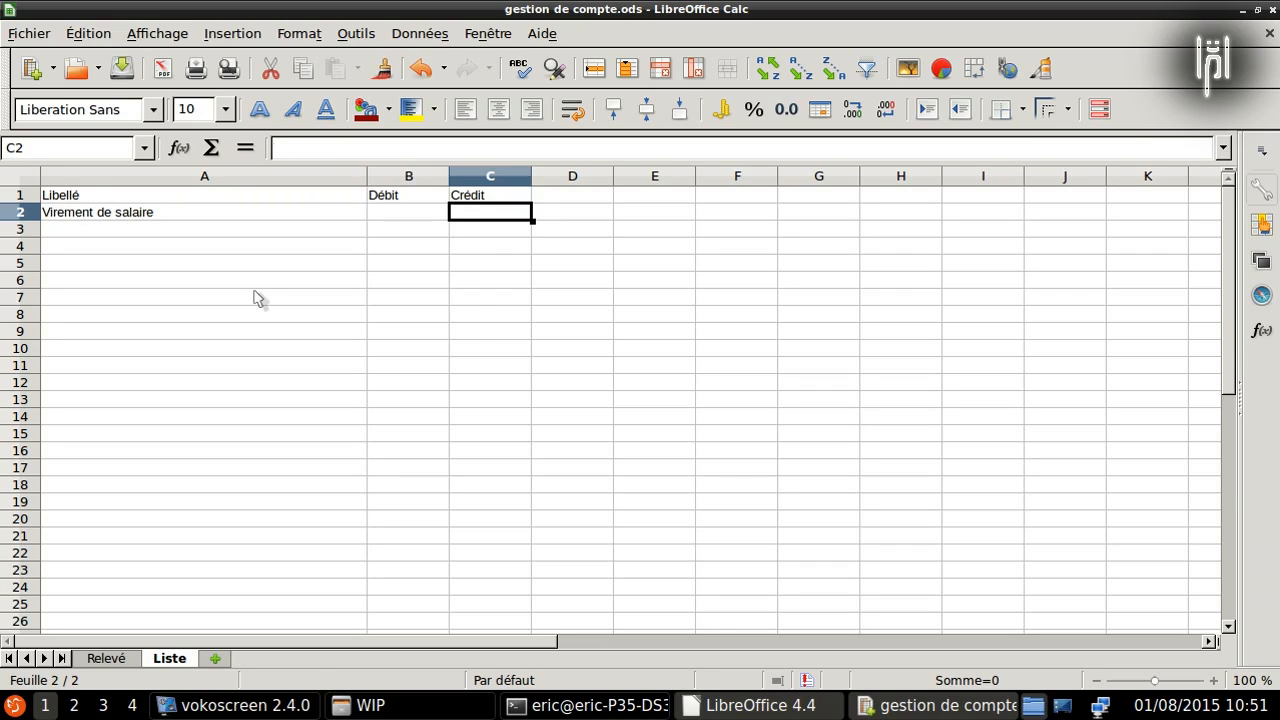
pyautogui.write('2000*')
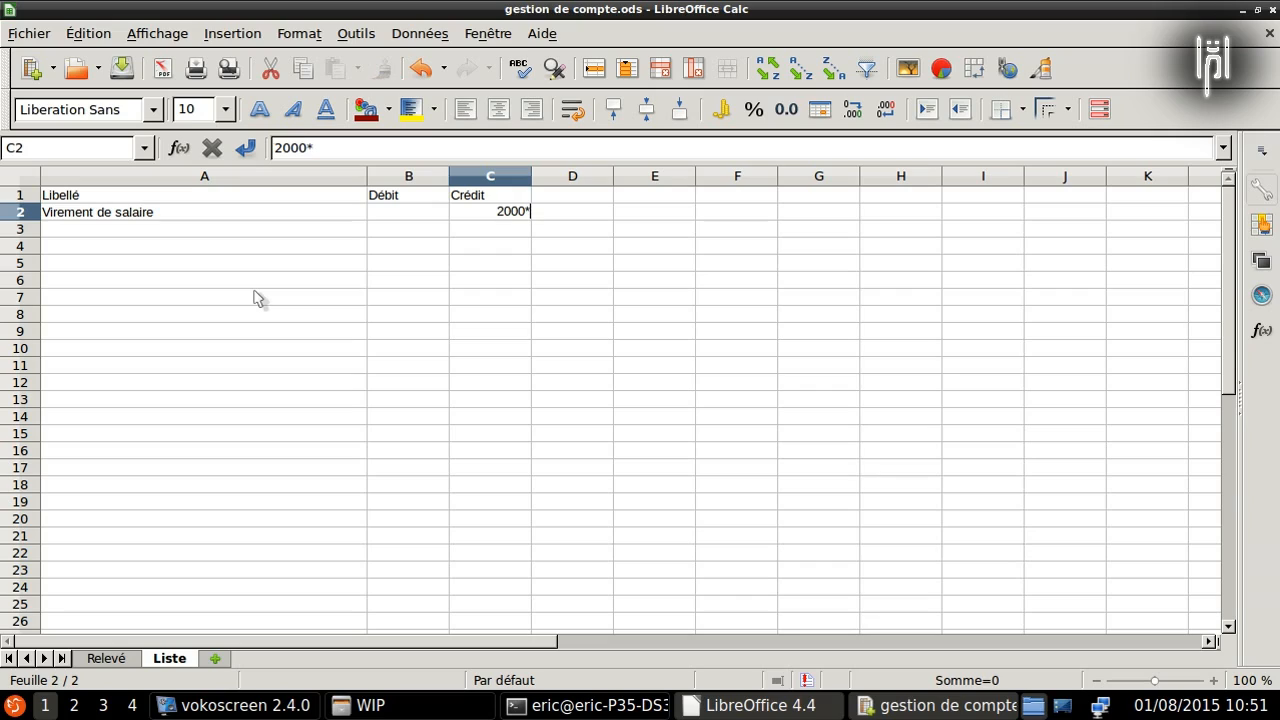
pyautogui.press('BackSpace')
pyautogui.press('Return')
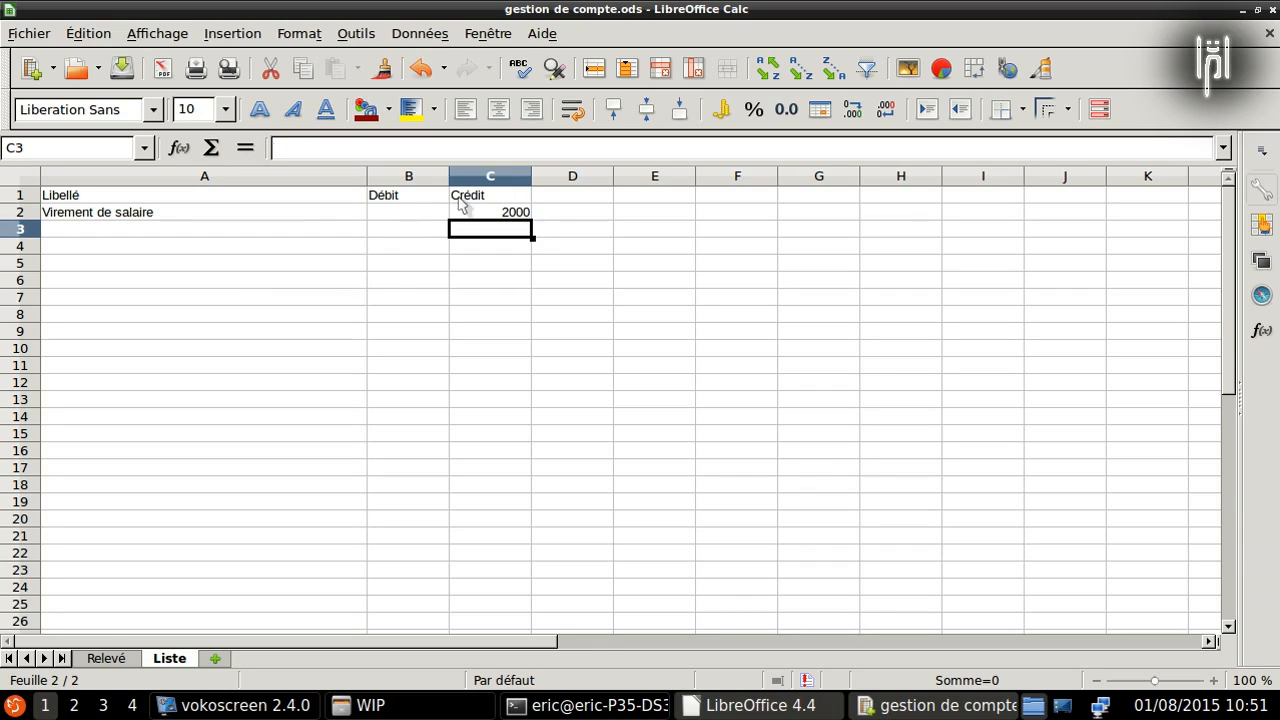
# Step: Apply borders around and between all cells of the range A1:C15
pyautogui.moveTo(92, 197); pyautogui.dragTo(481, 444)
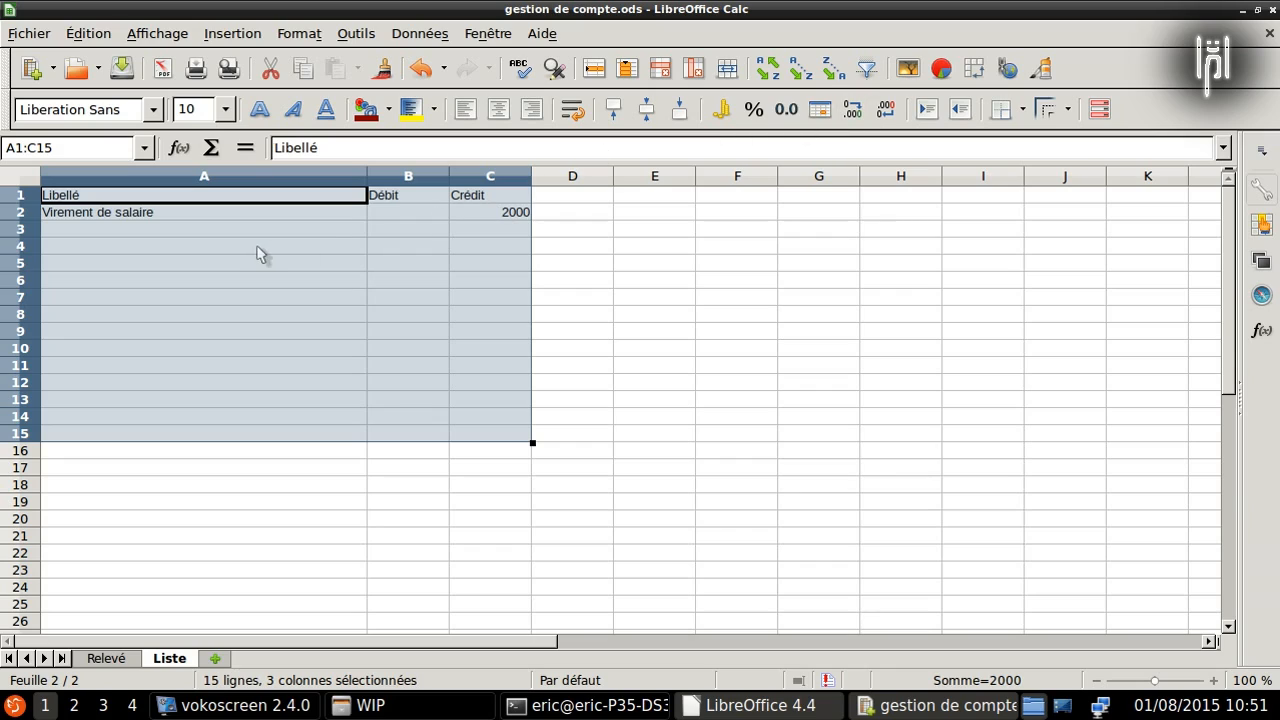
pyautogui.click(1021, 112)
pyautogui.click(1086, 212)
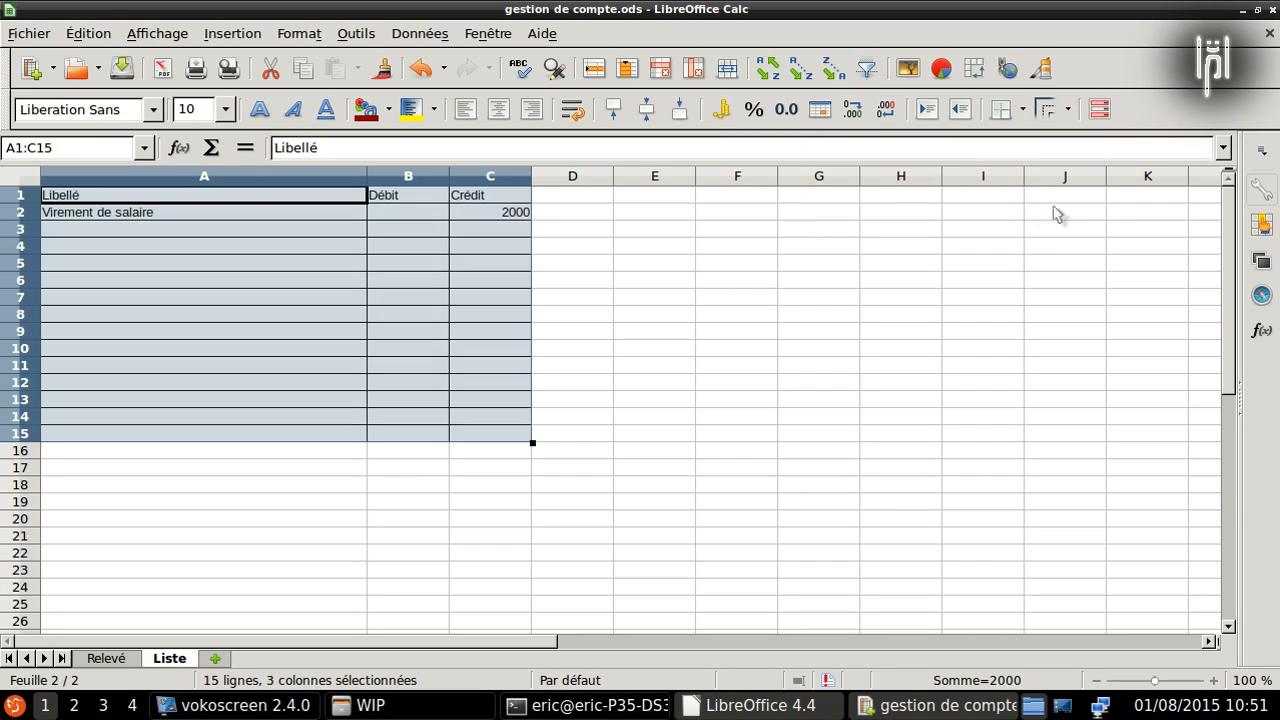
pyautogui.click(253, 264)
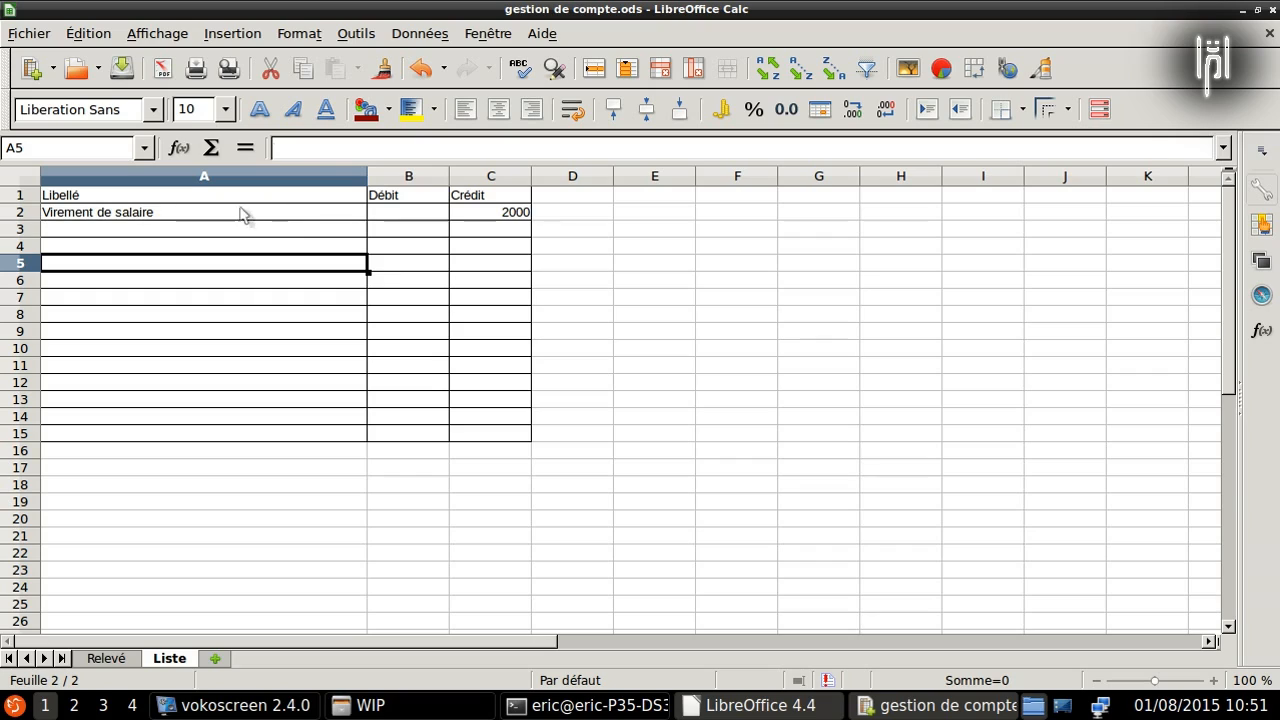
# Step: Give the header cells A1:C1 a light red background colour
pyautogui.click(186, 200)
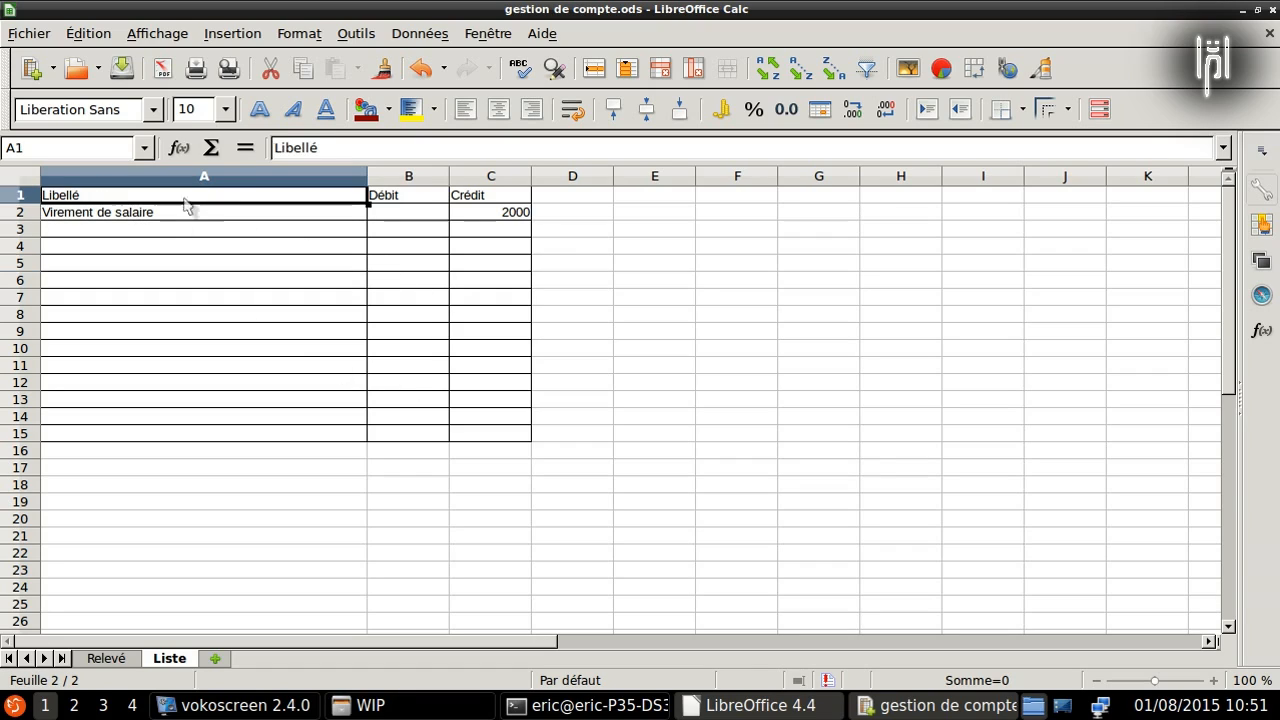
pyautogui.moveTo(186, 205); pyautogui.dragTo(489, 200)
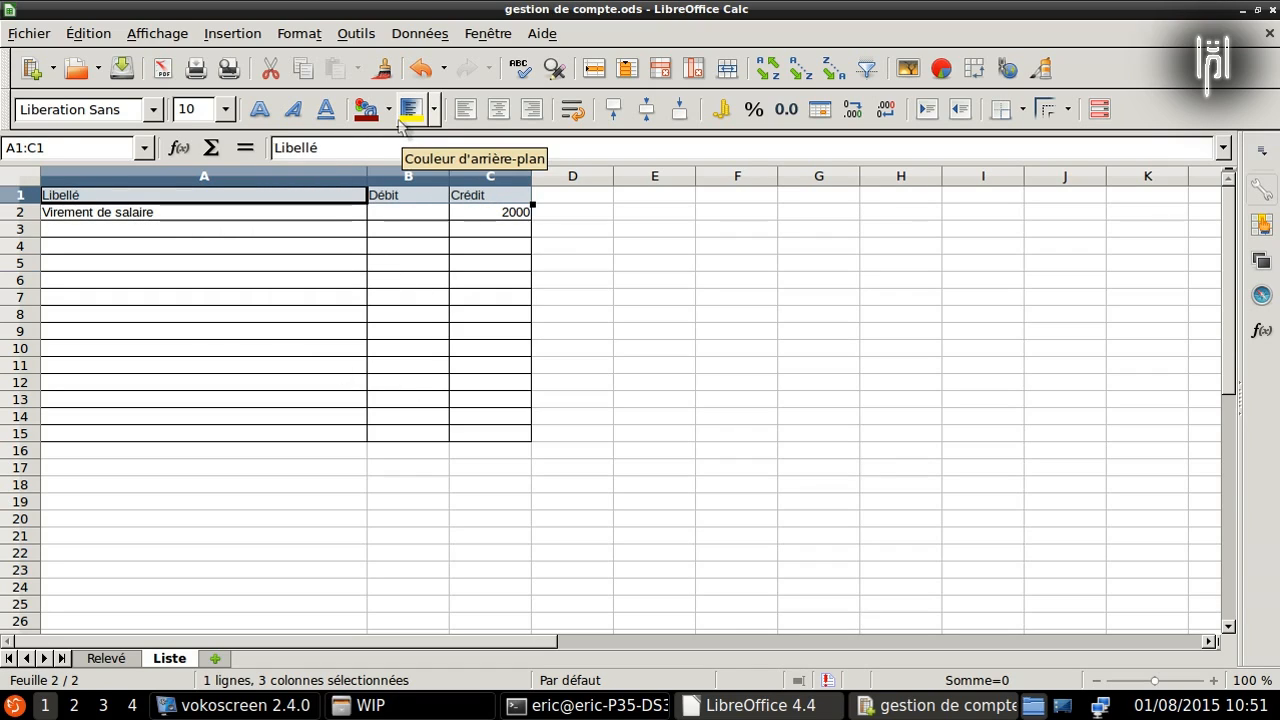
pyautogui.click(434, 109)
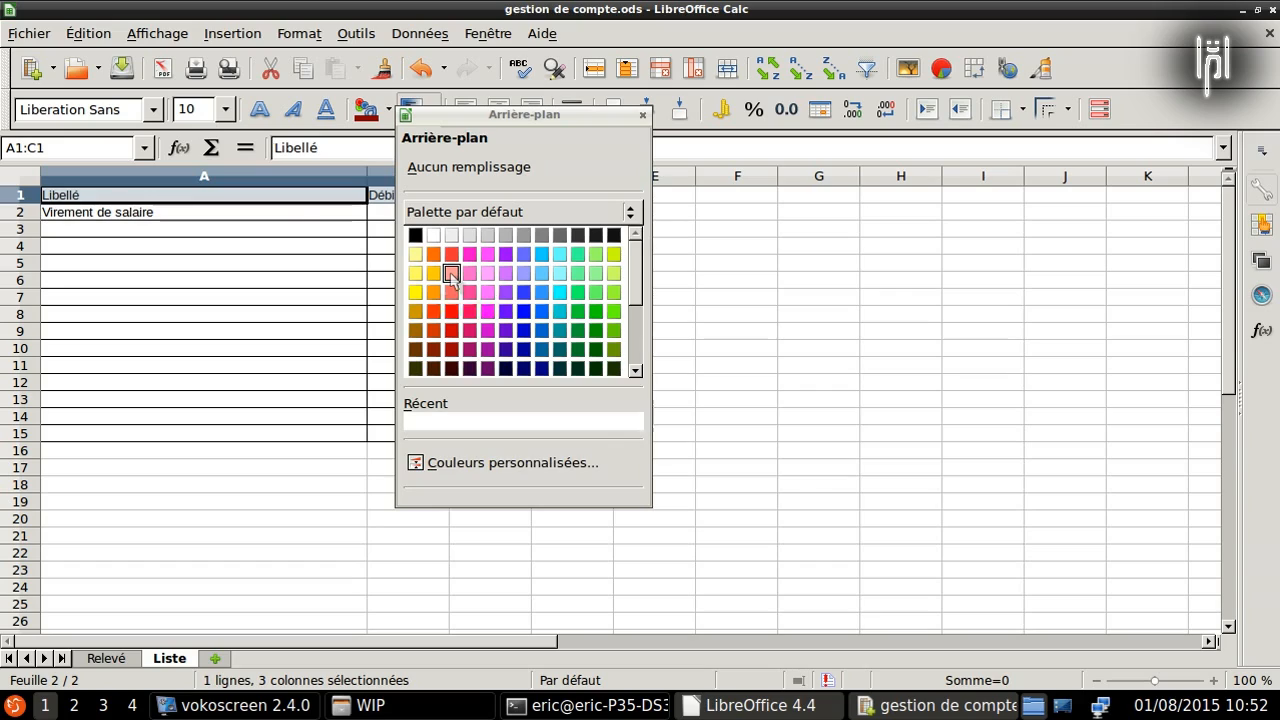
pyautogui.click(452, 274)
pyautogui.click(282, 268)
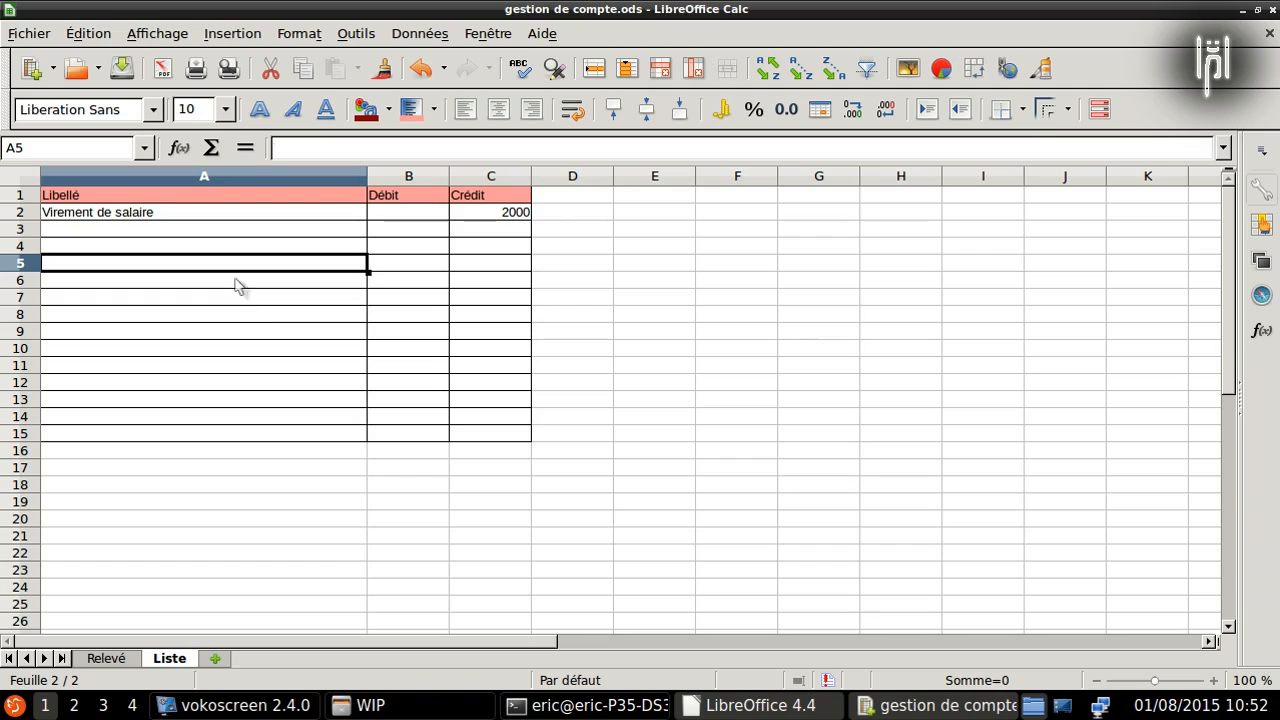
# Step: Enter the labels Abonnement Internet in A3 and Téléphone mobile in A4
pyautogui.click(172, 216)
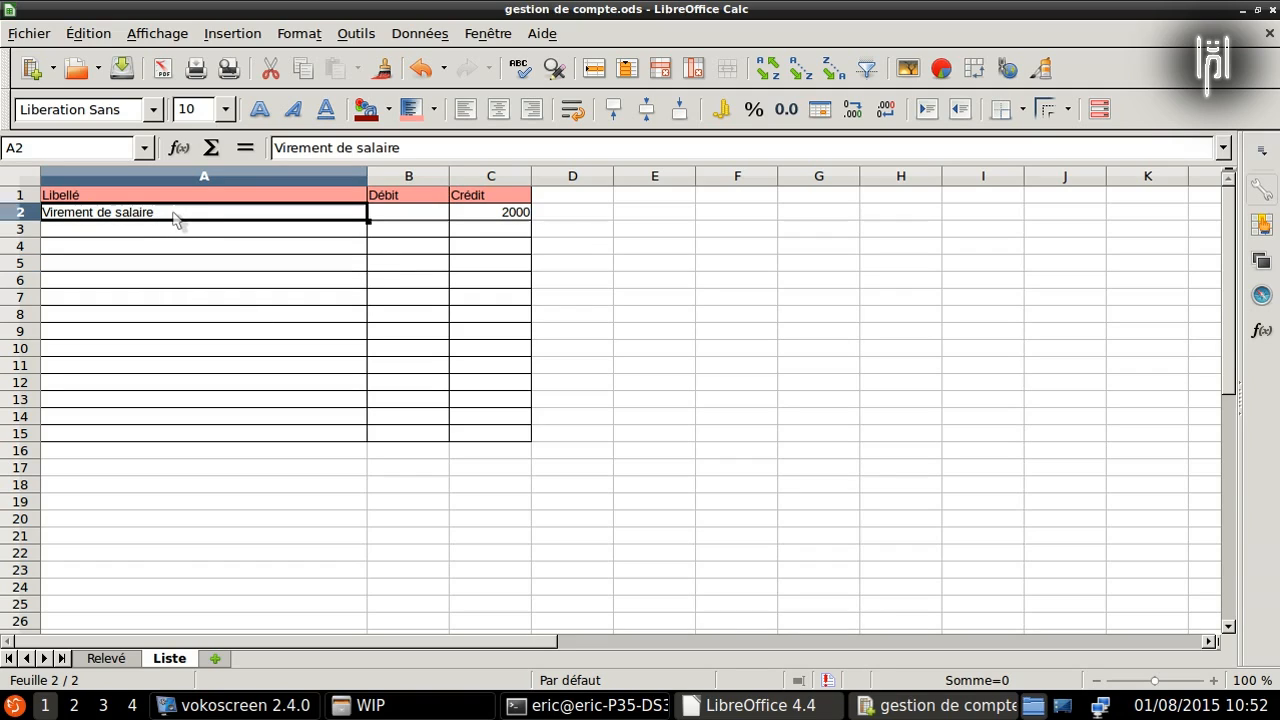
pyautogui.click(140, 231)
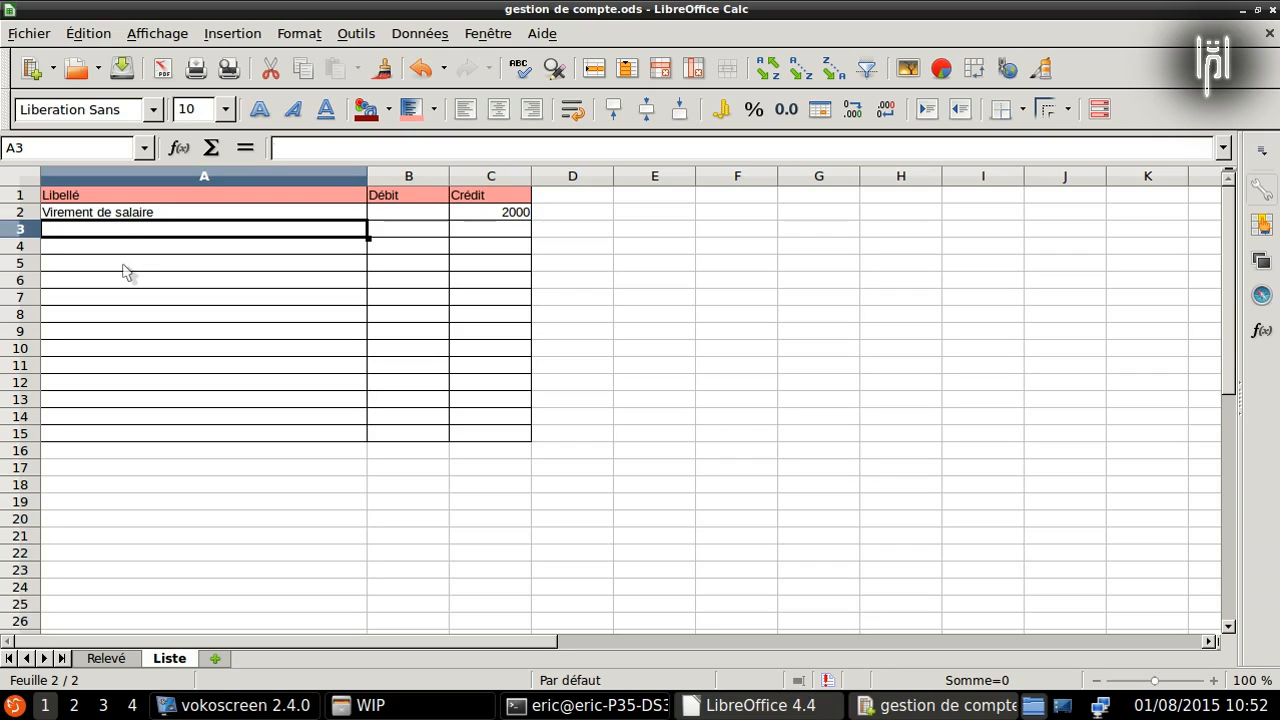
pyautogui.write('A')
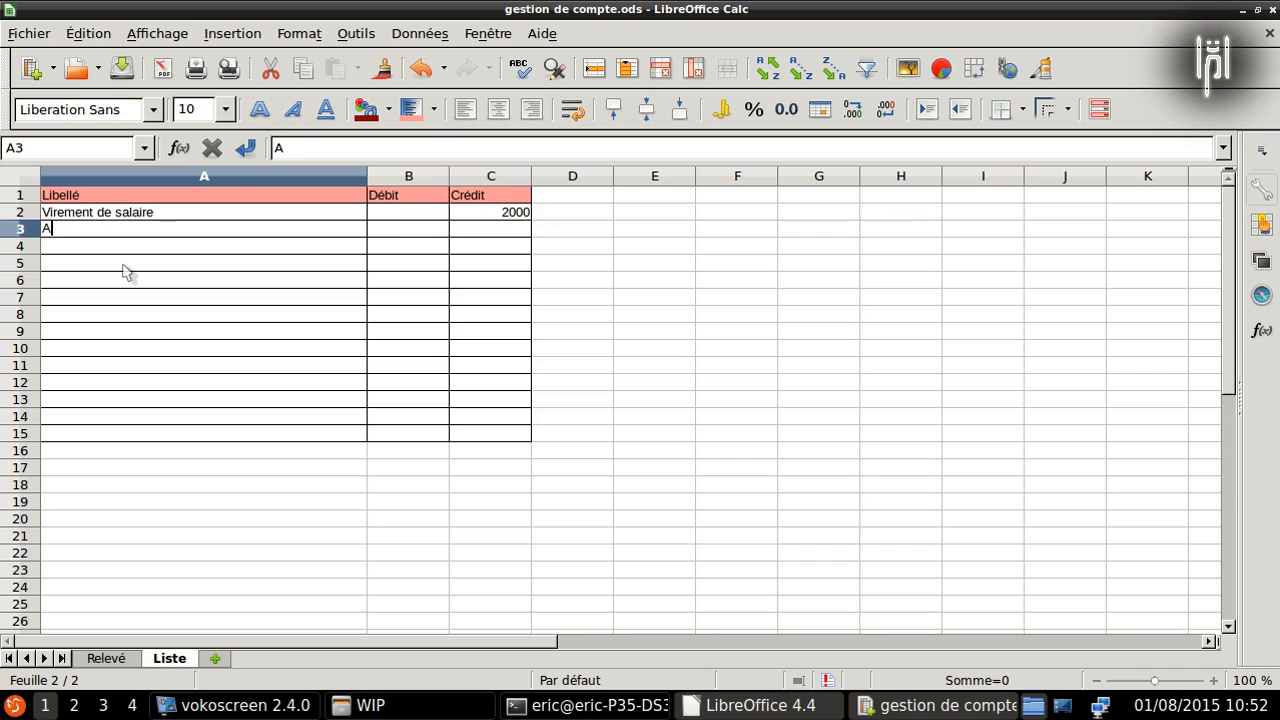
pyautogui.write('bonnement ')
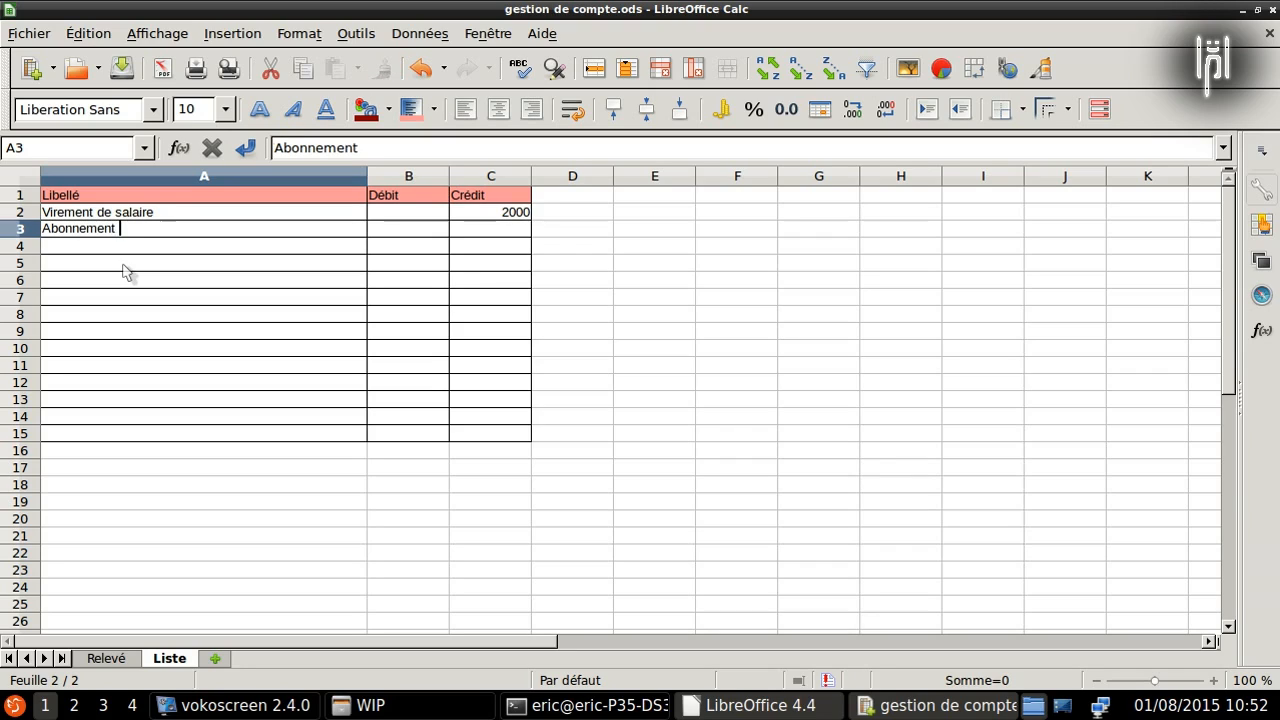
pyautogui.write('Internet')
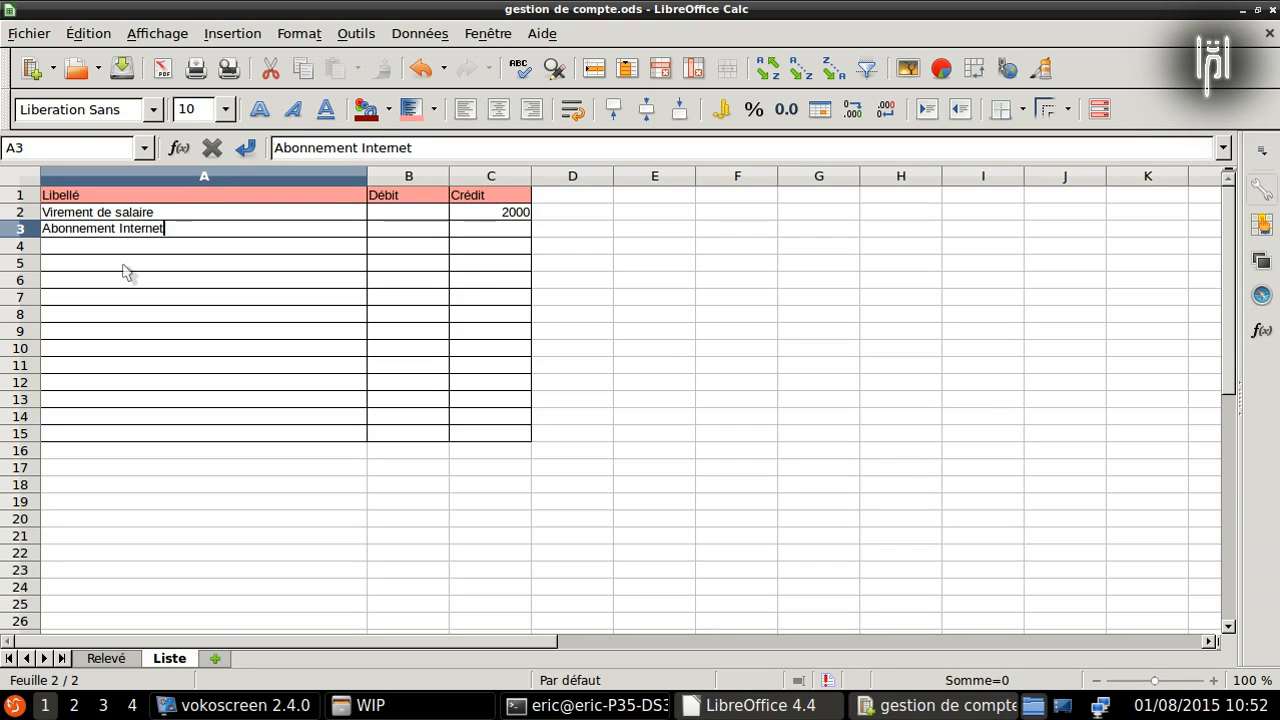
pyautogui.press('Return')
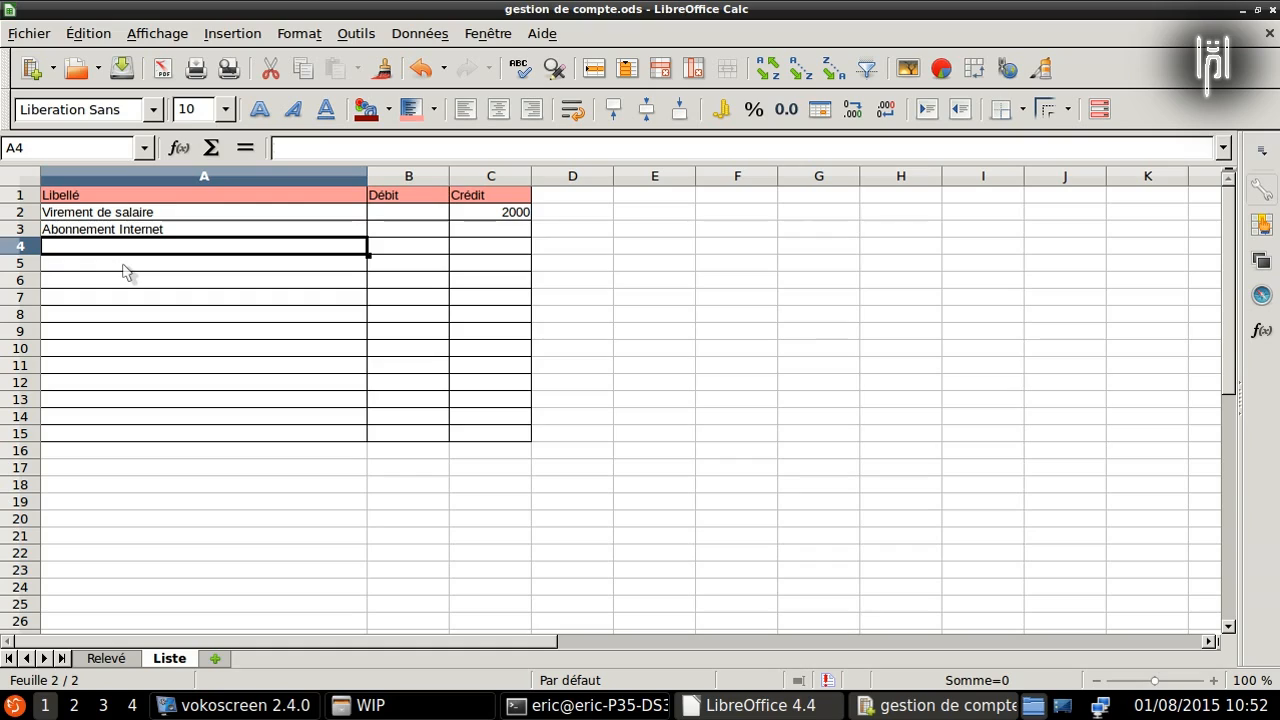
pyautogui.write('Tél')
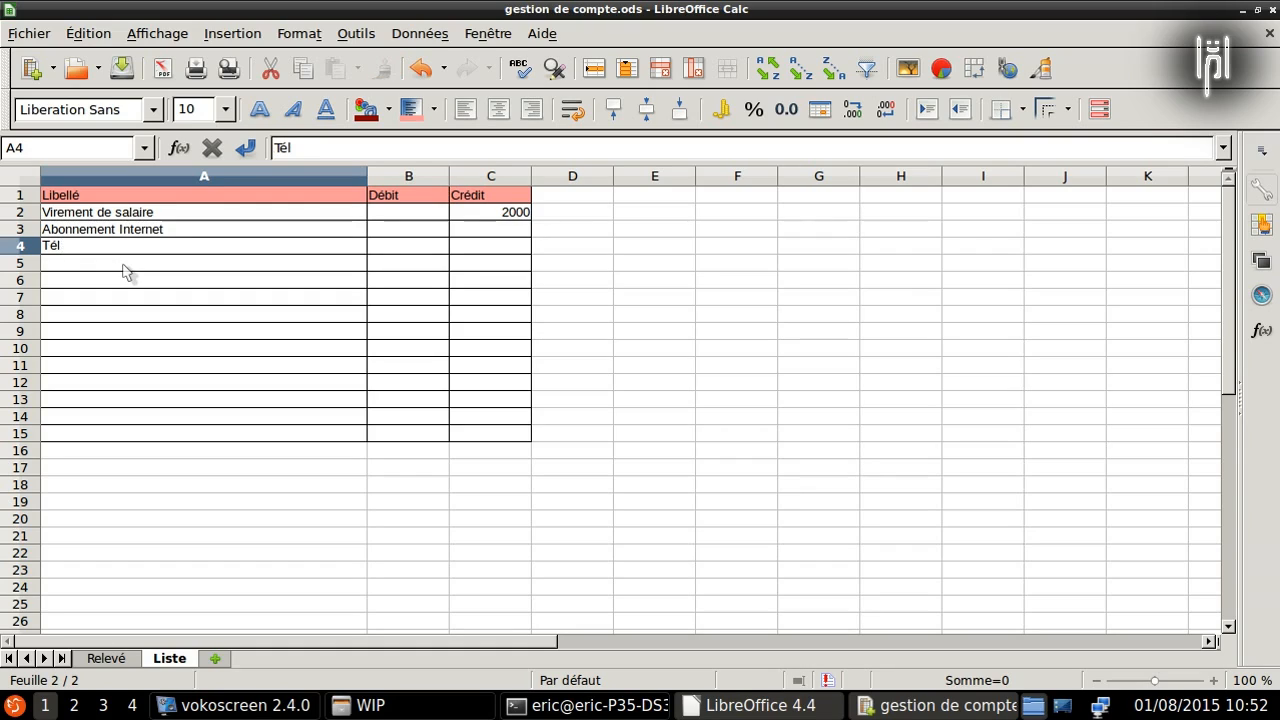
pyautogui.write('éphone')
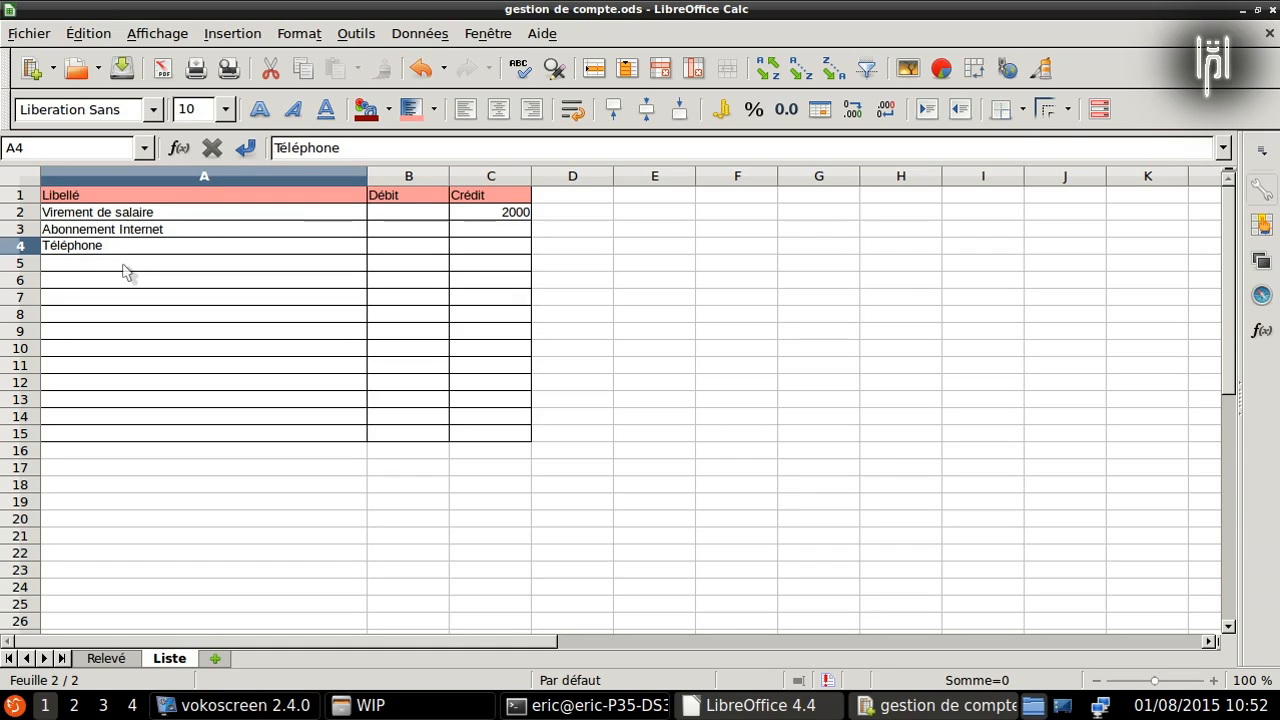
pyautogui.write(' mobile')
pyautogui.press('Return')
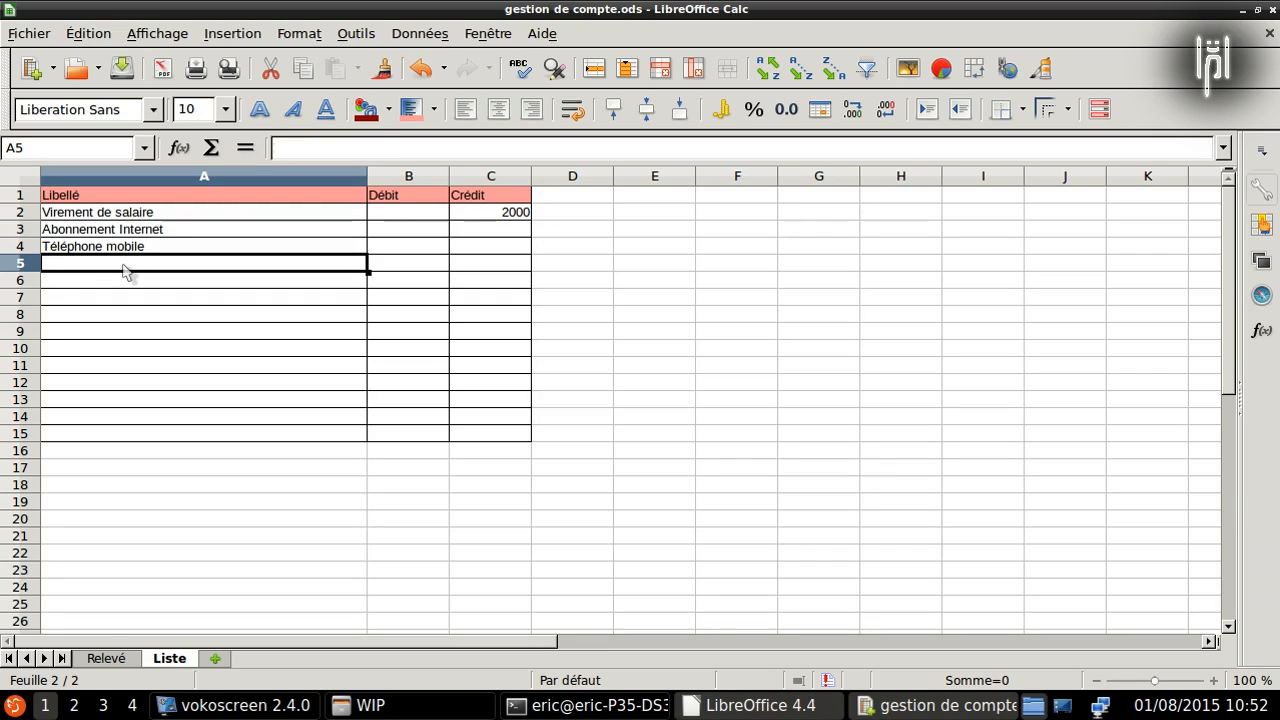
# Step: Enter the labels Loyer in A5, Electricité in A6 and Virement APL in A7
pyautogui.write('Loy')
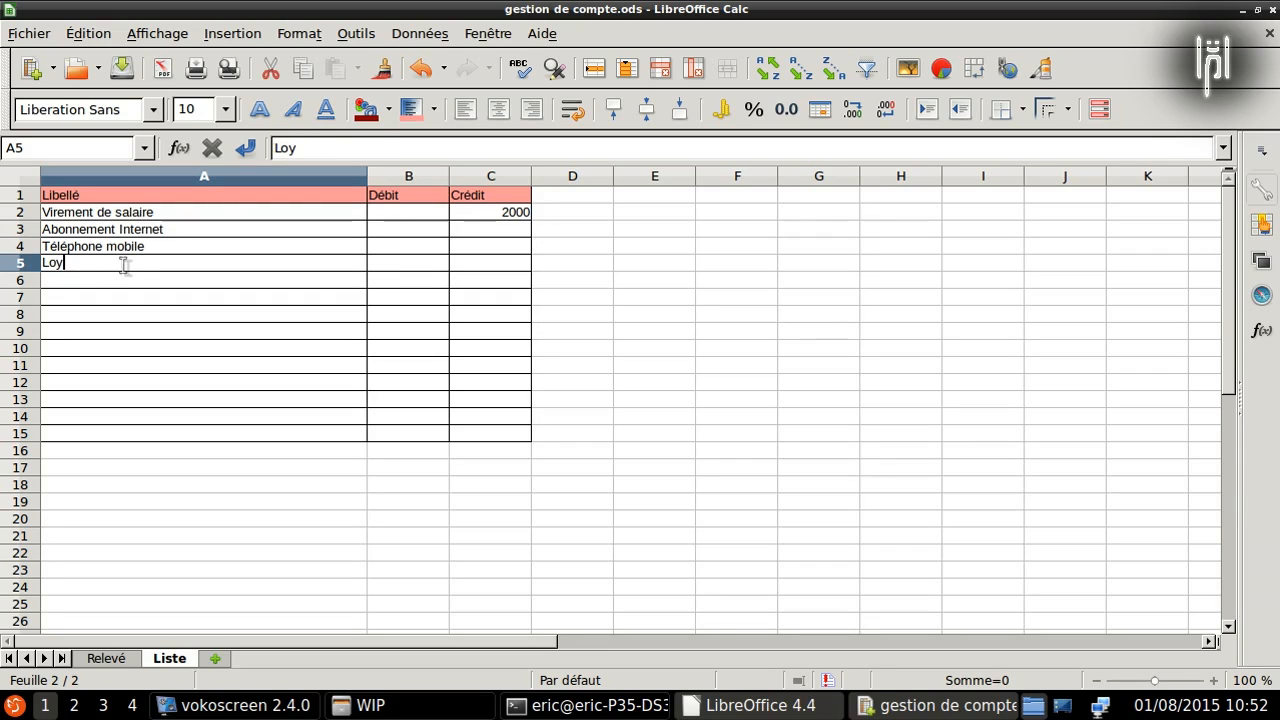
pyautogui.write('er')
pyautogui.press('Return')
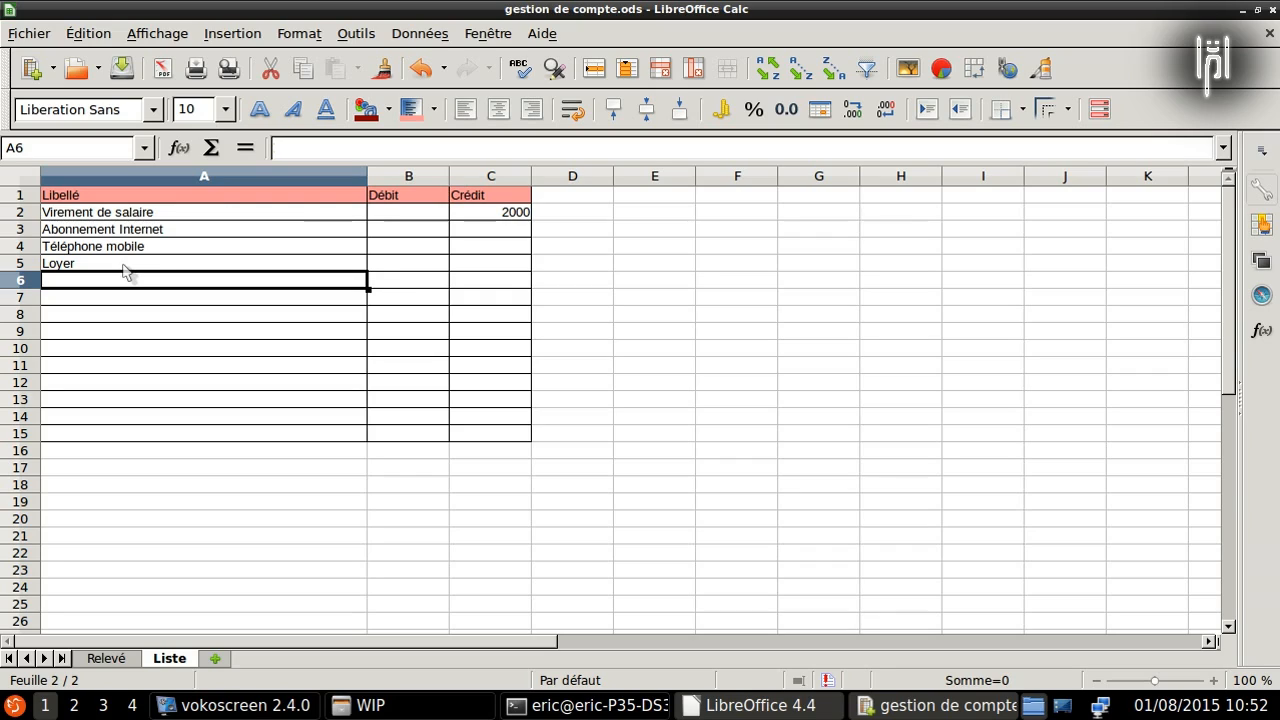
pyautogui.write('Electricité')
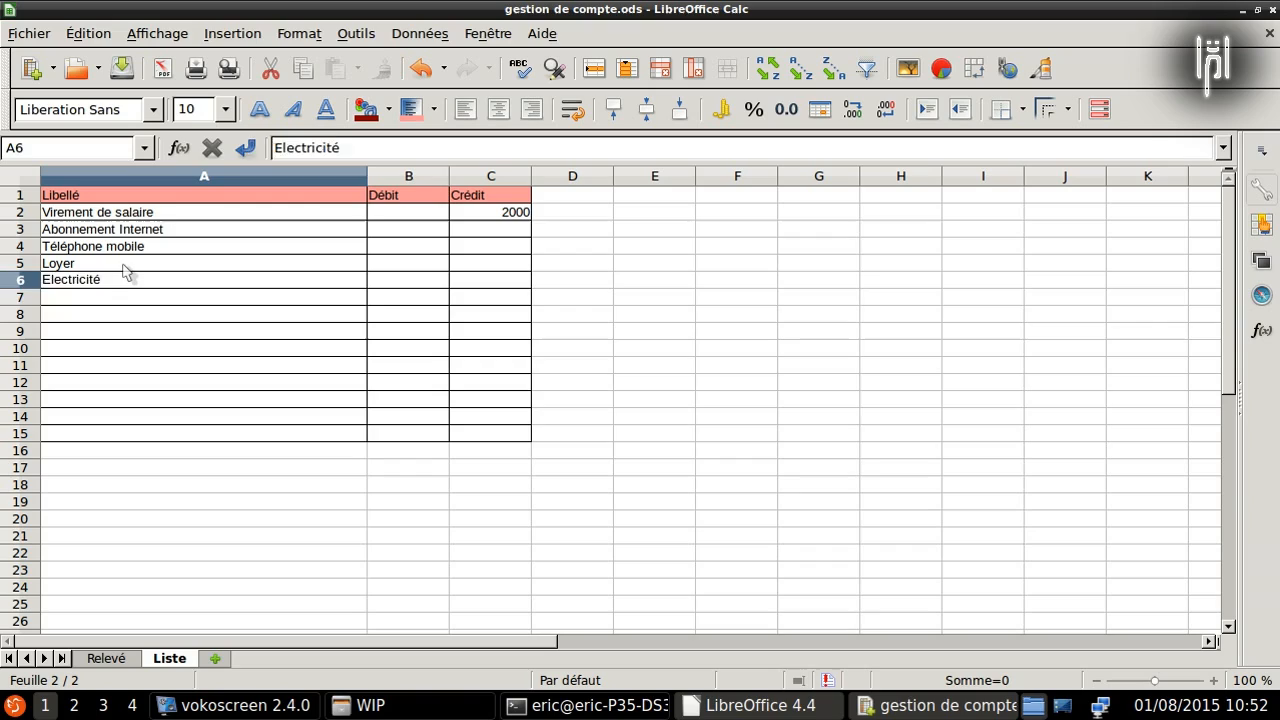
pyautogui.press('Return')
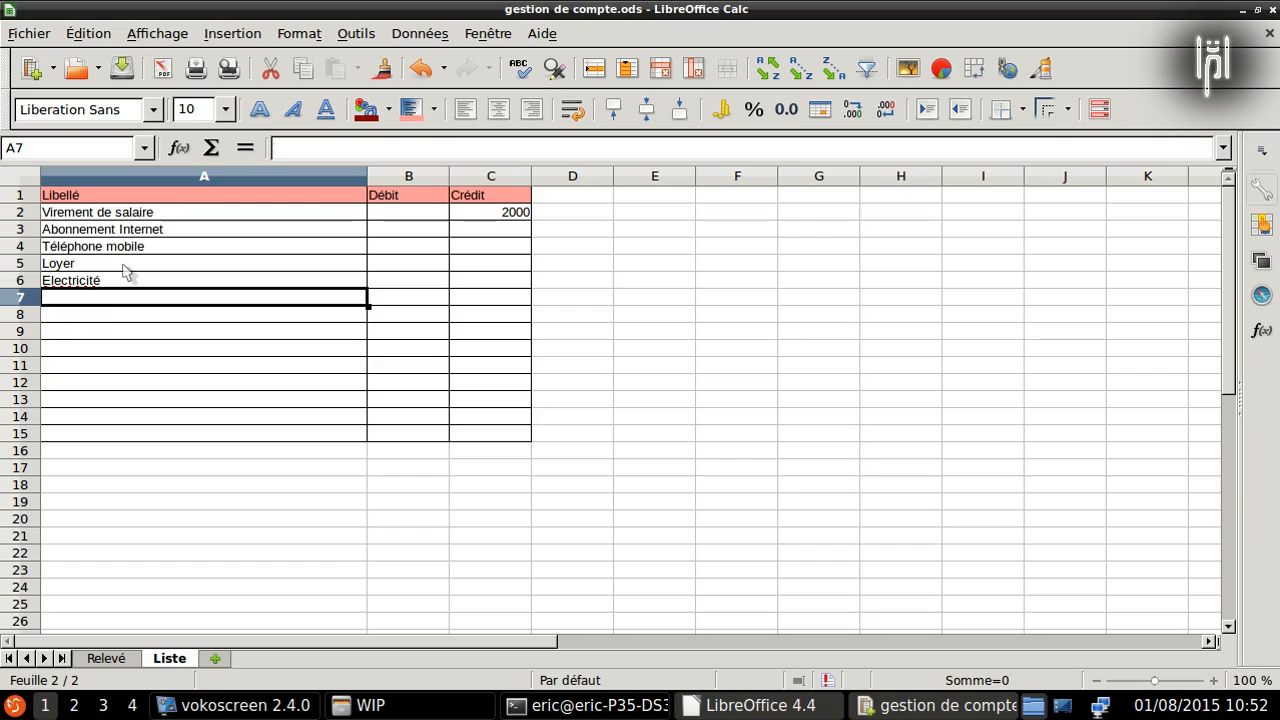
pyautogui.write('Vi')
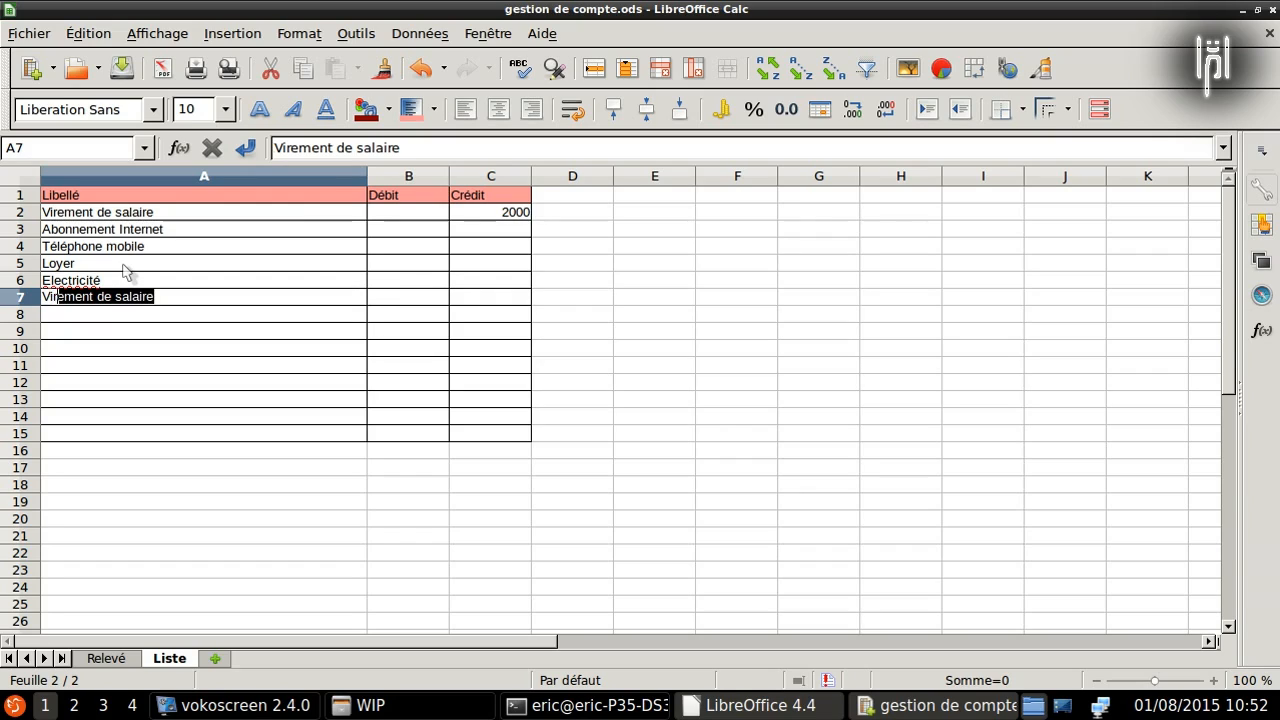
pyautogui.write('rement AP')
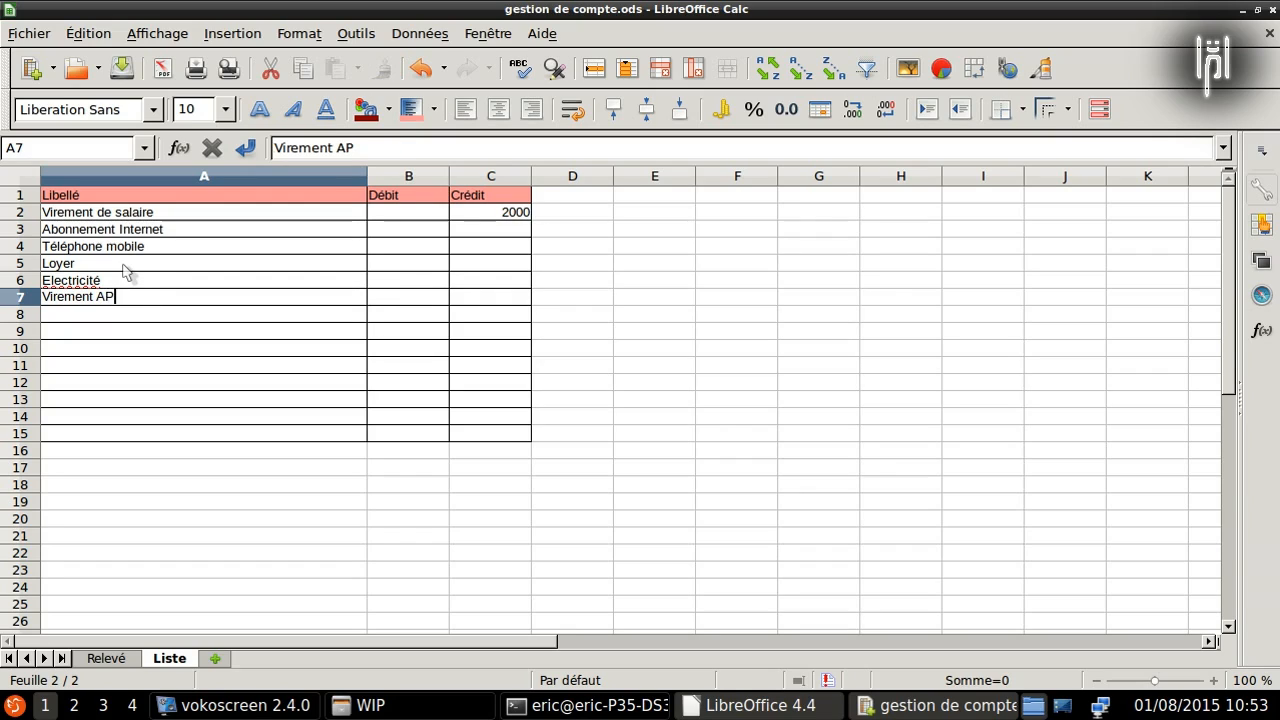
pyautogui.write('L')
pyautogui.press('Tab')
# Step: Format the debit and credit cells B2:C15 as euro currency with two decimals and negative numbers in red
pyautogui.press('Up')
pyautogui.press('Up')
pyautogui.press('Up')
pyautogui.press('Up')
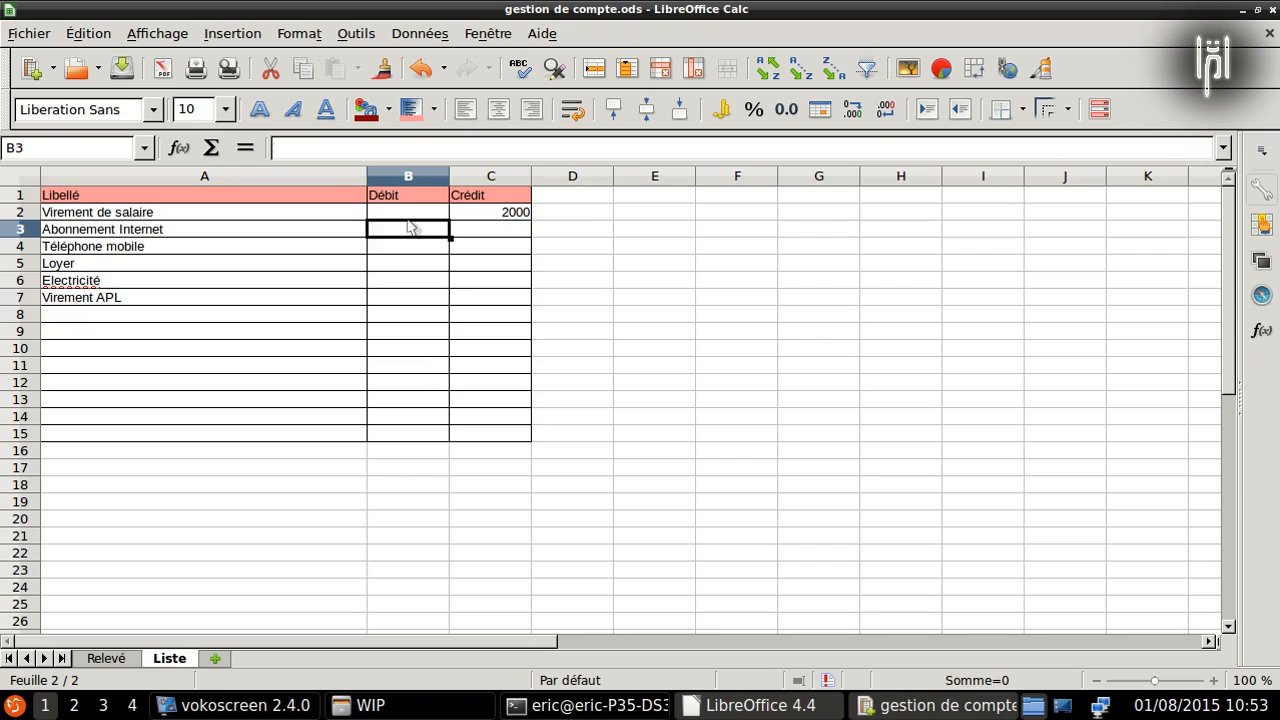
pyautogui.moveTo(381, 211); pyautogui.dragTo(491, 437)
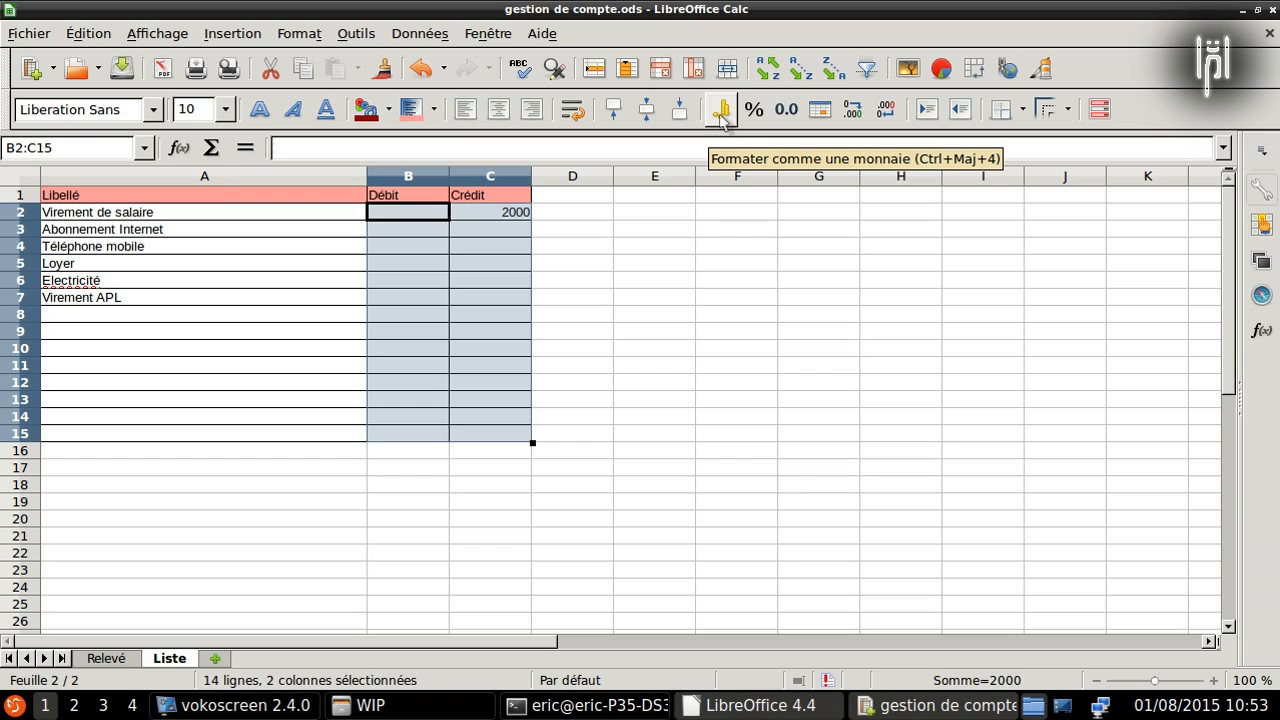
pyautogui.click(722, 114)
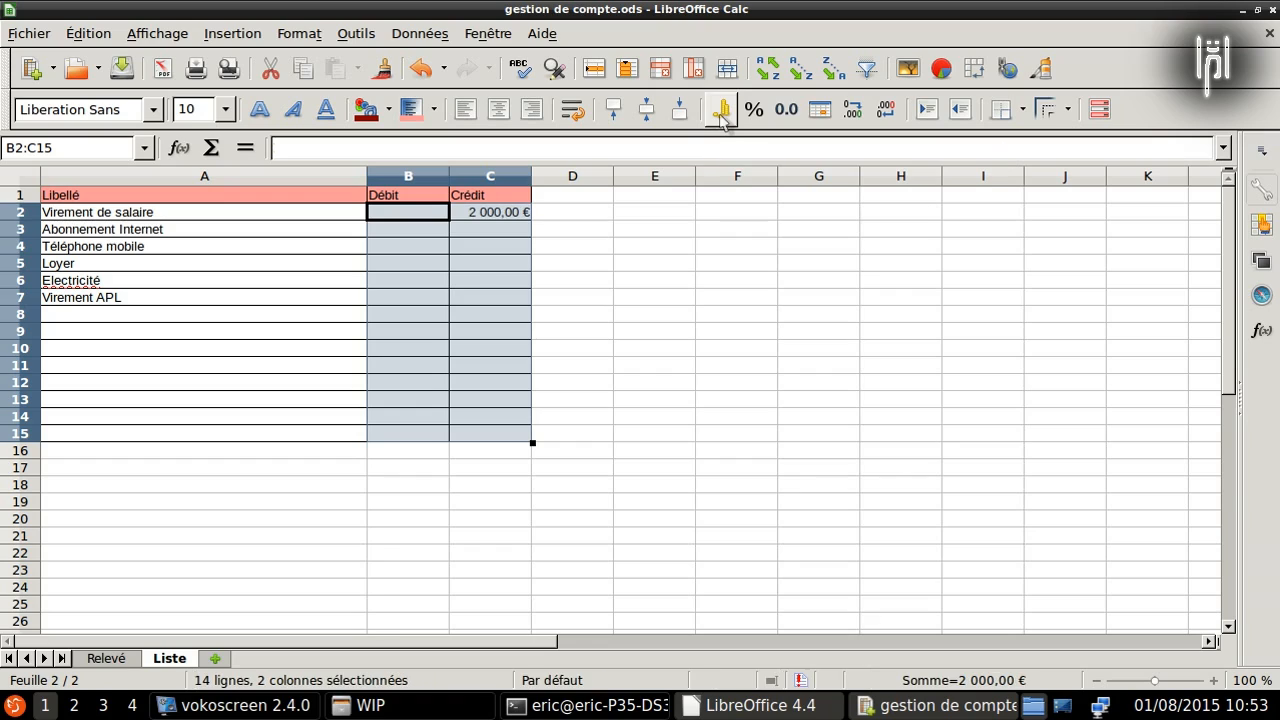
pyautogui.rightClick(460, 276)
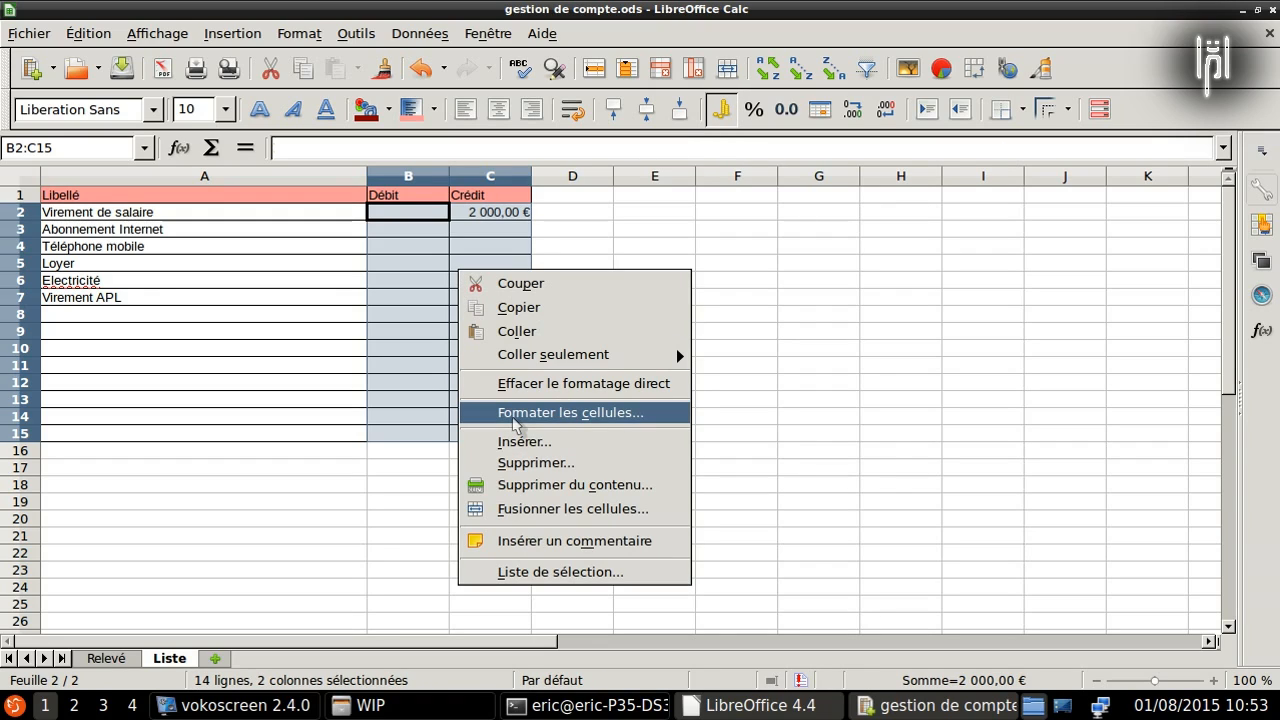
pyautogui.click(514, 413)
pyautogui.click(195, 159)
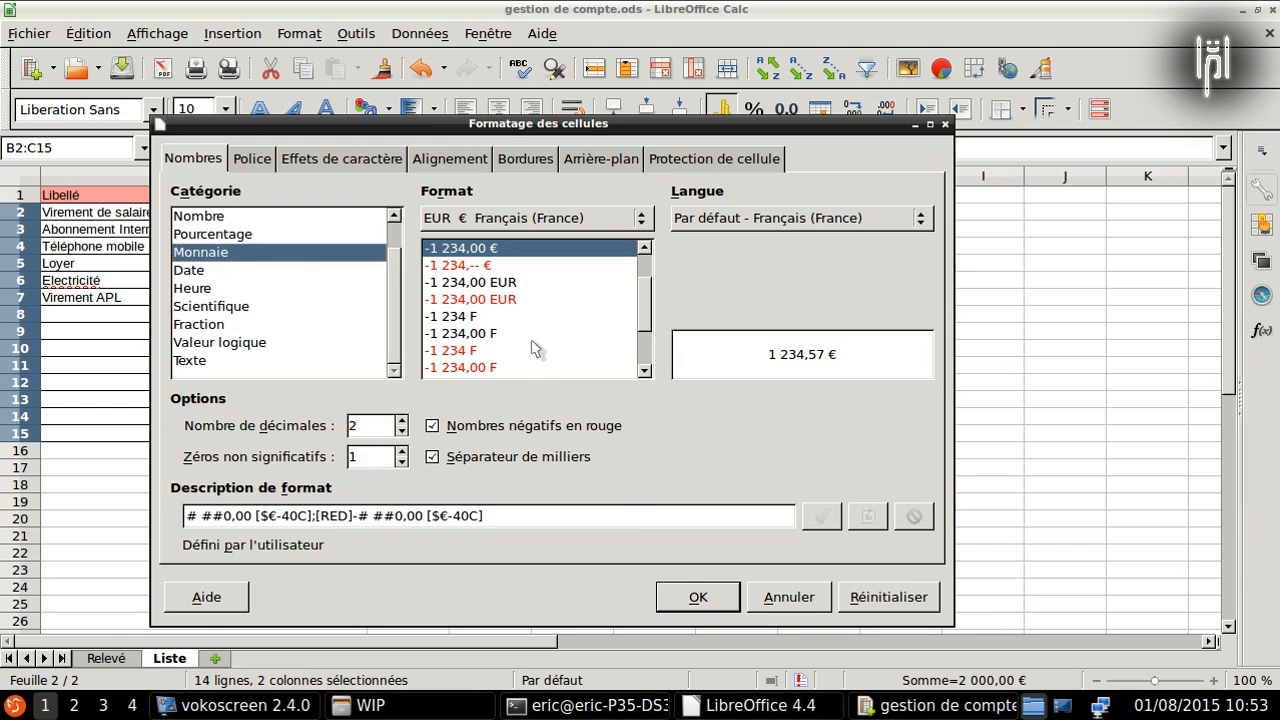
pyautogui.click(695, 597)
pyautogui.click(290, 283)
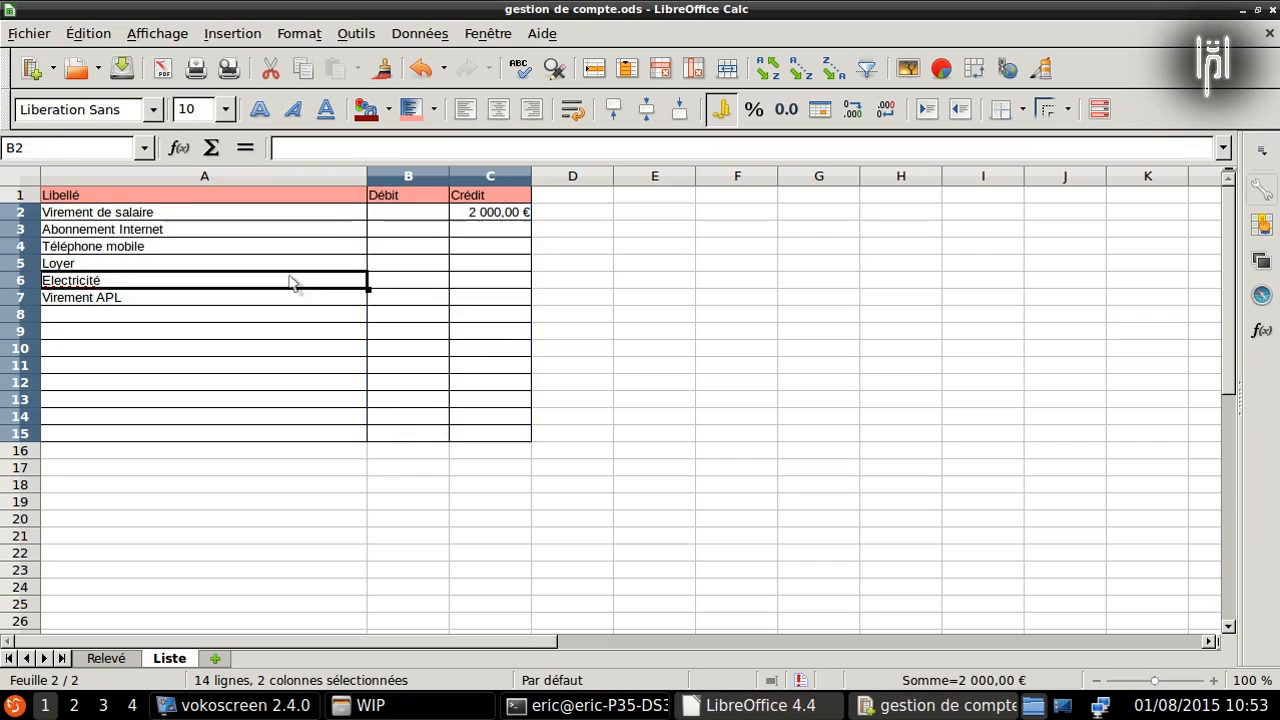
# Step: Enter the debit amounts 30, 20, 500 and 60 in cells B3 to B6
pyautogui.click(388, 231)
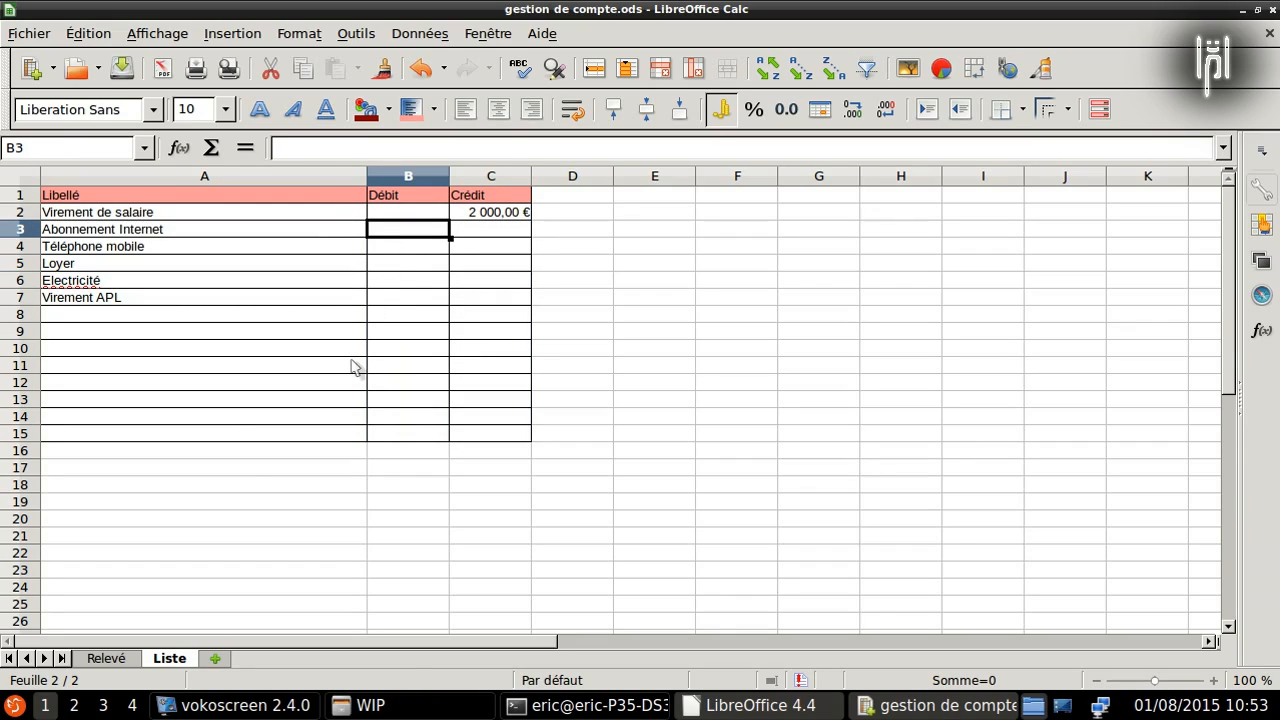
pyautogui.write('30')
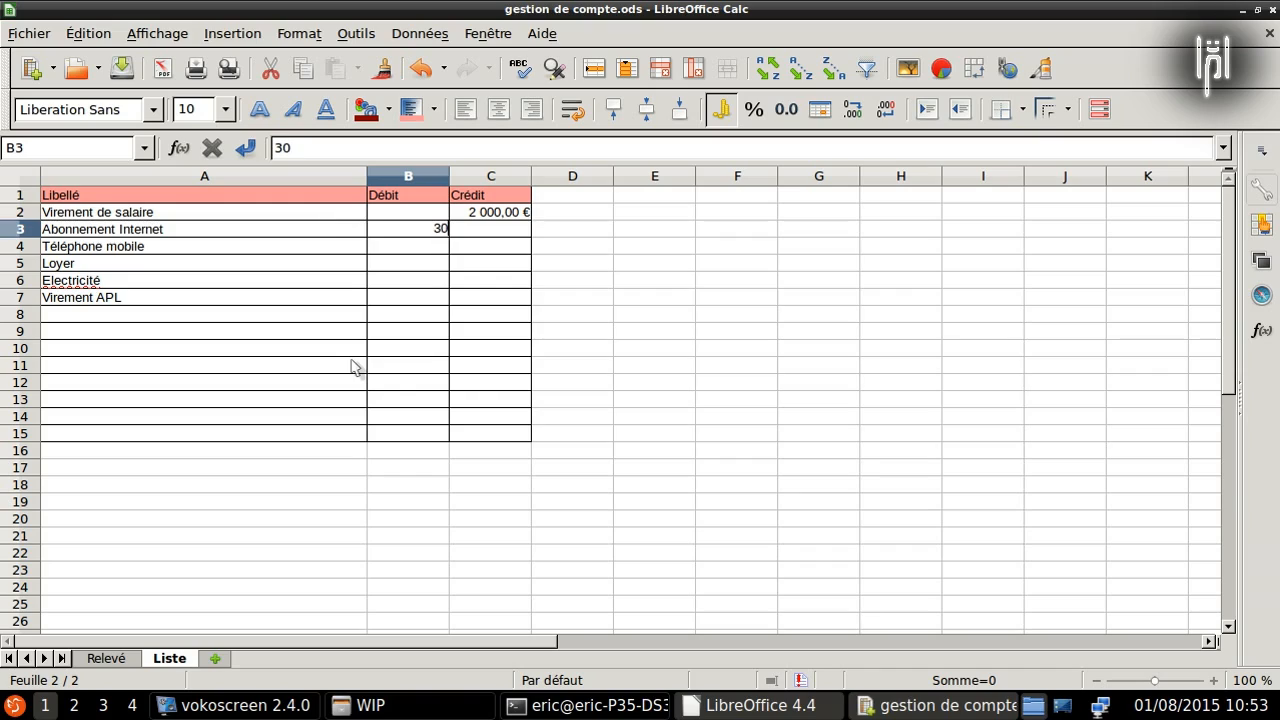
pyautogui.press('Return')
pyautogui.write('20')
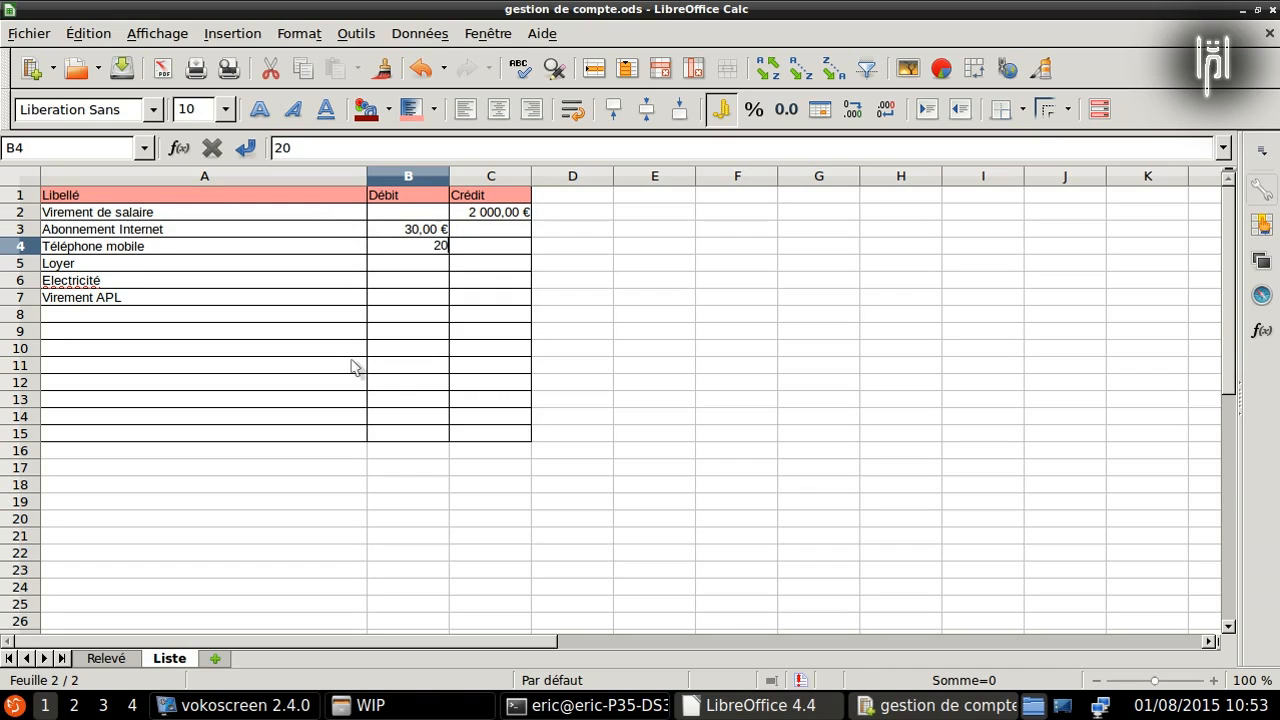
pyautogui.press('Return')
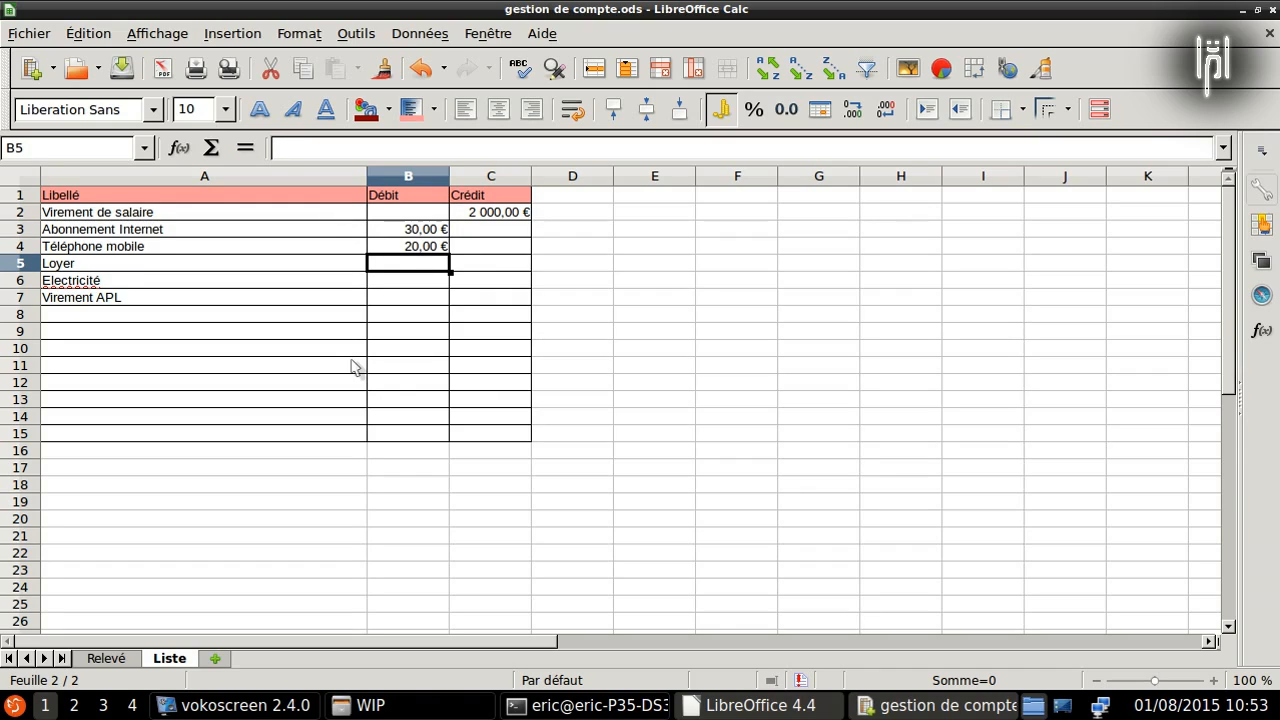
pyautogui.write('500')
pyautogui.press('Return')
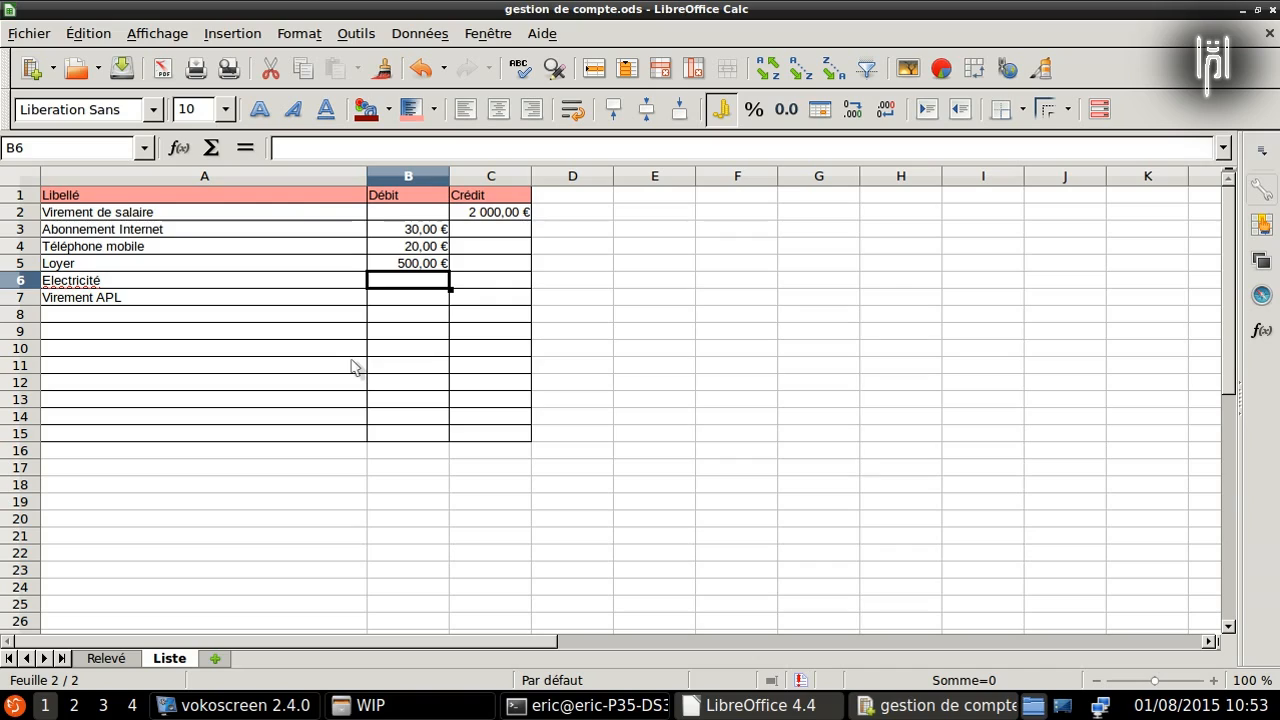
pyautogui.write('60')
pyautogui.press('Return')
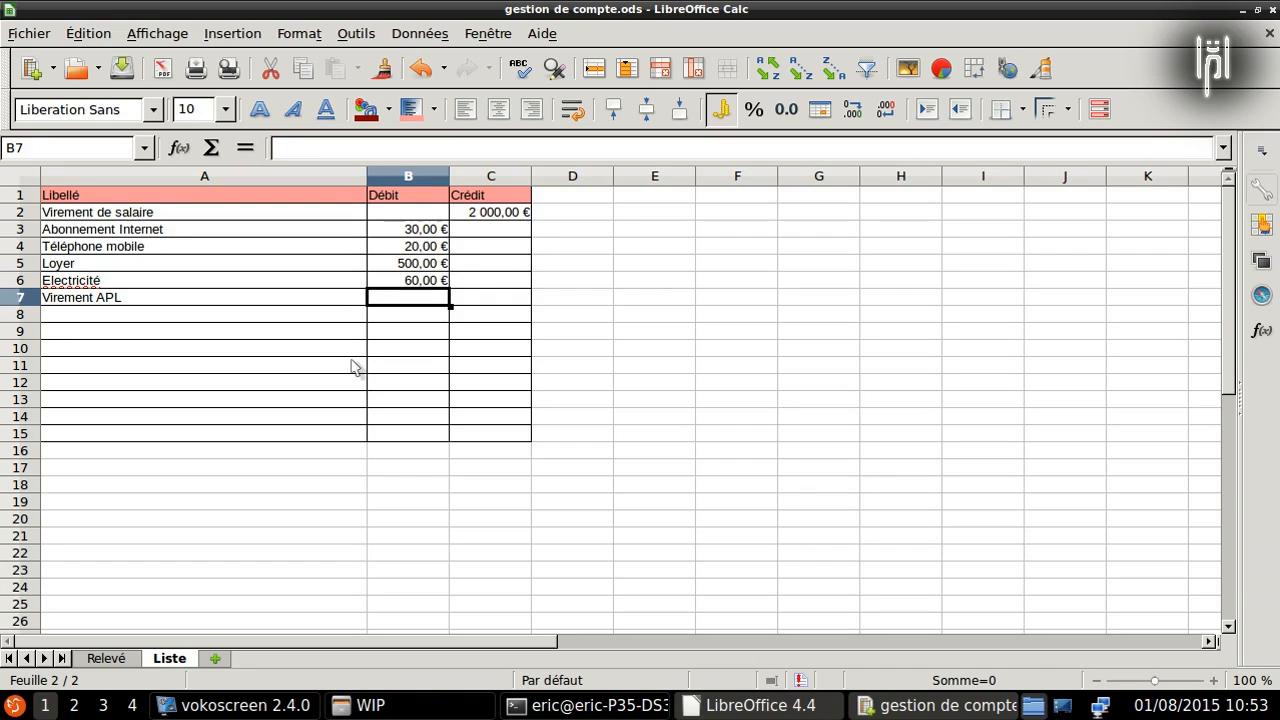
# Step: Enter the credit amount 150 for Virement APL in C7
pyautogui.press('Right')
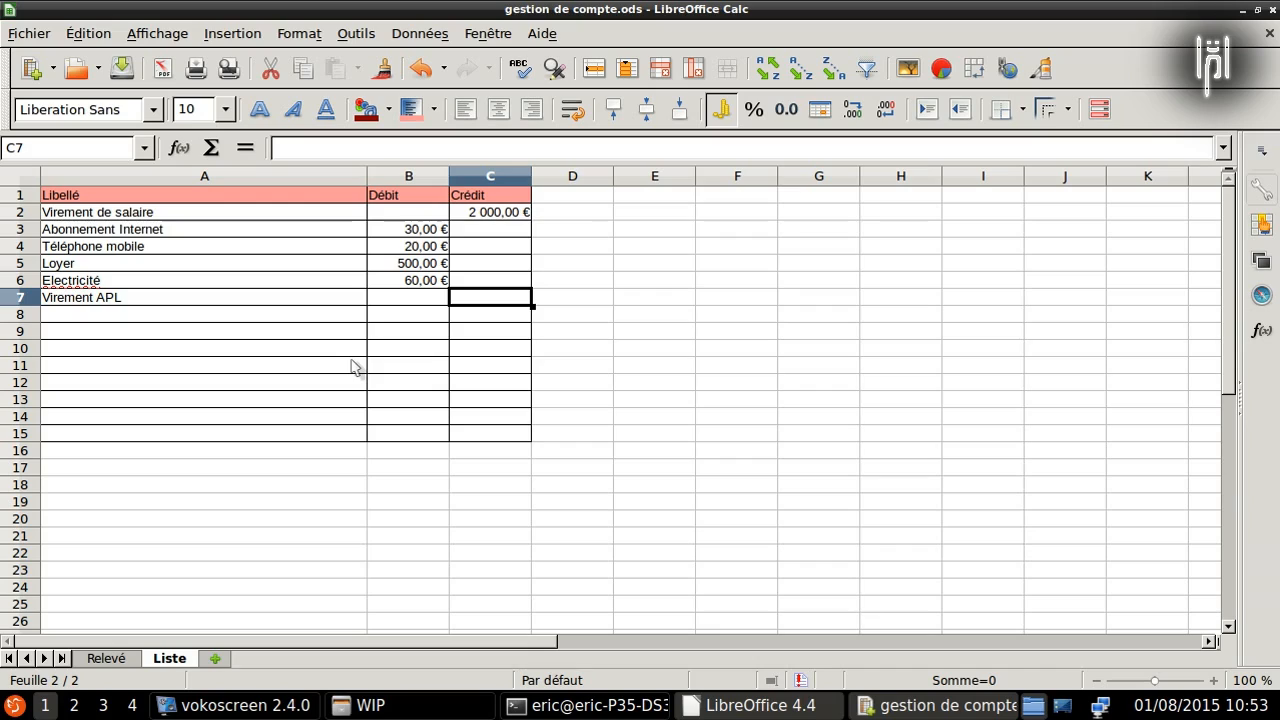
pyautogui.write('150')
pyautogui.press('Return')
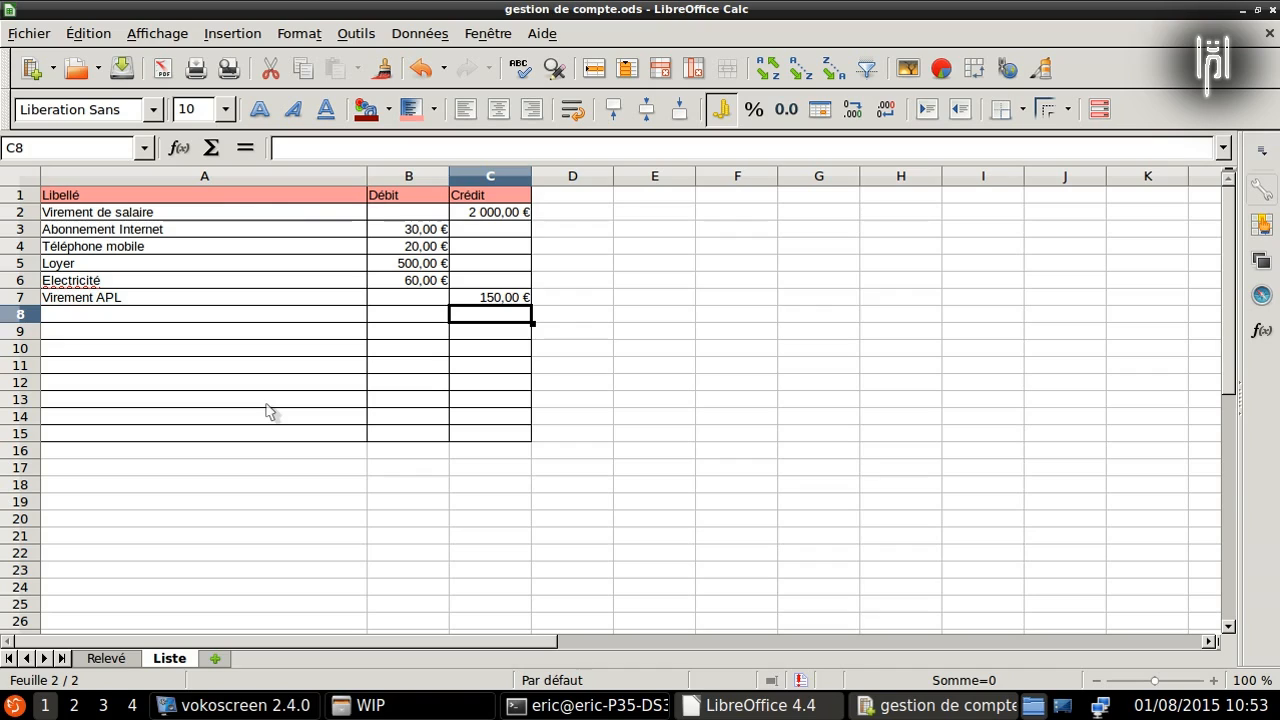
# Step: Set the validity of cells E11:E80 on the Relevé sheet to Plage de cellules, with the selection list entries sorted in ascending order
pyautogui.click(106, 659)
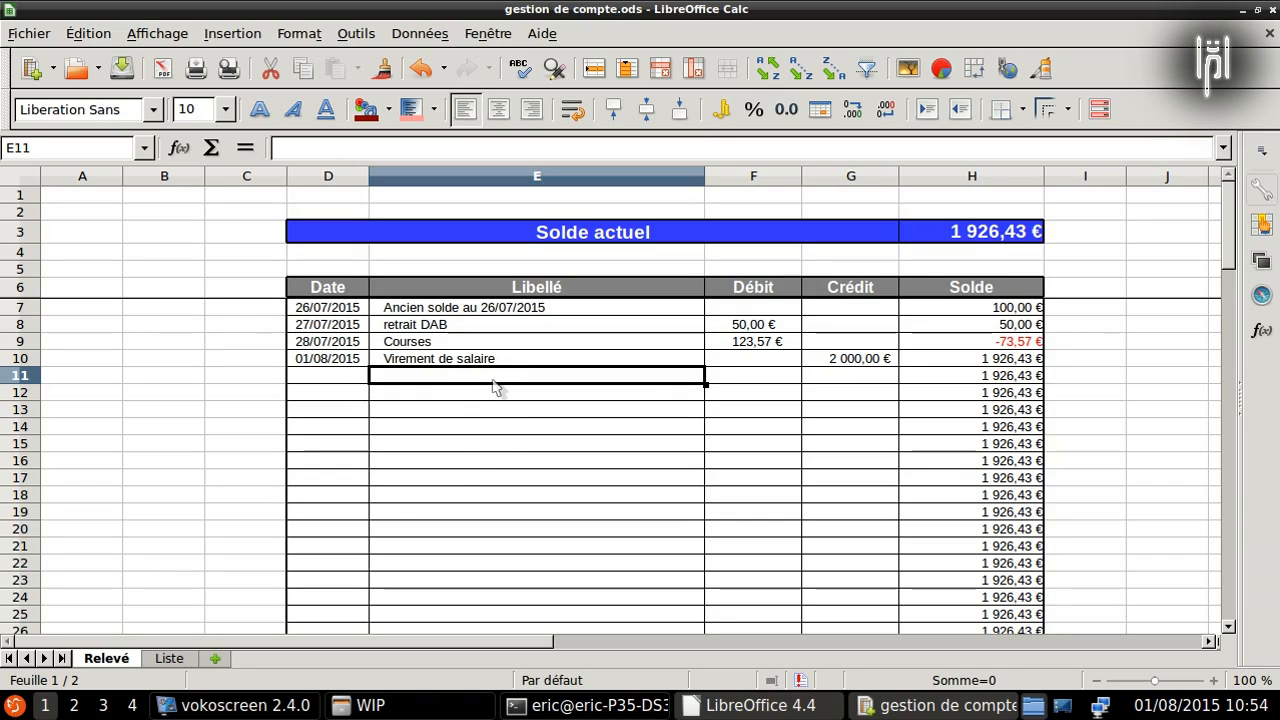
pyautogui.moveTo(486, 381); pyautogui.dragTo(491, 597)
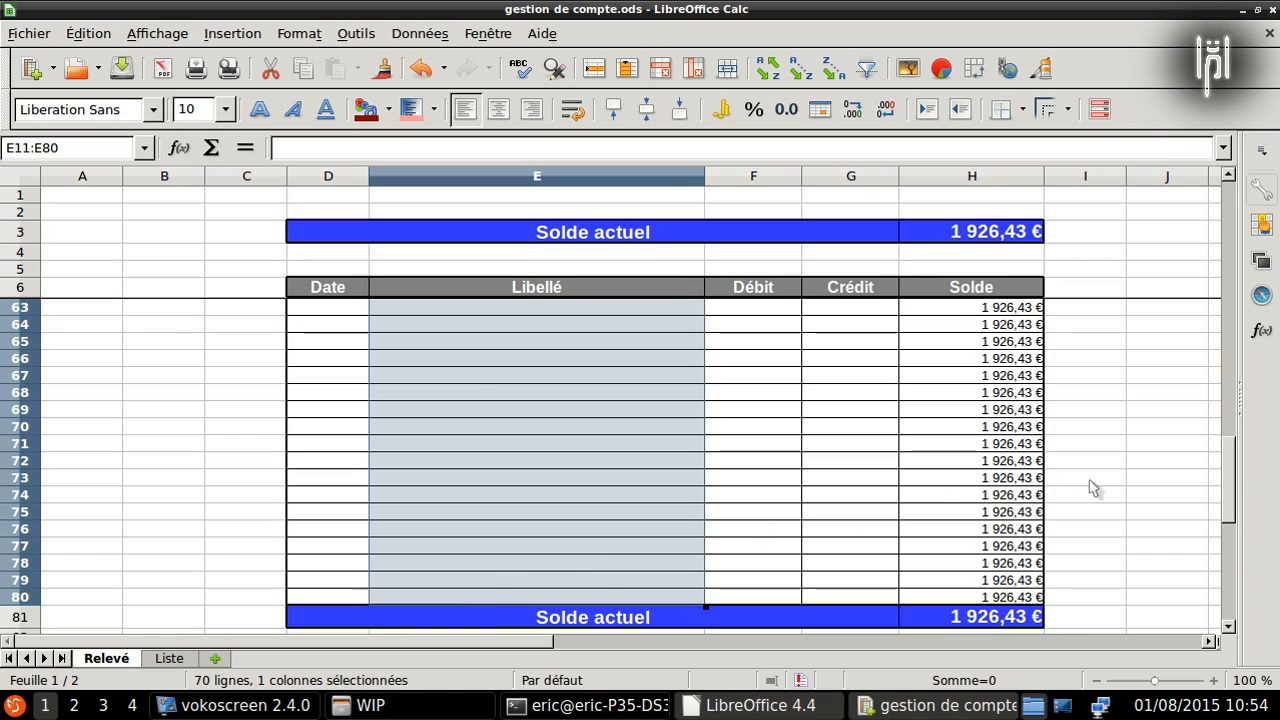
pyautogui.moveTo(1232, 490); pyautogui.dragTo(1272, 228)
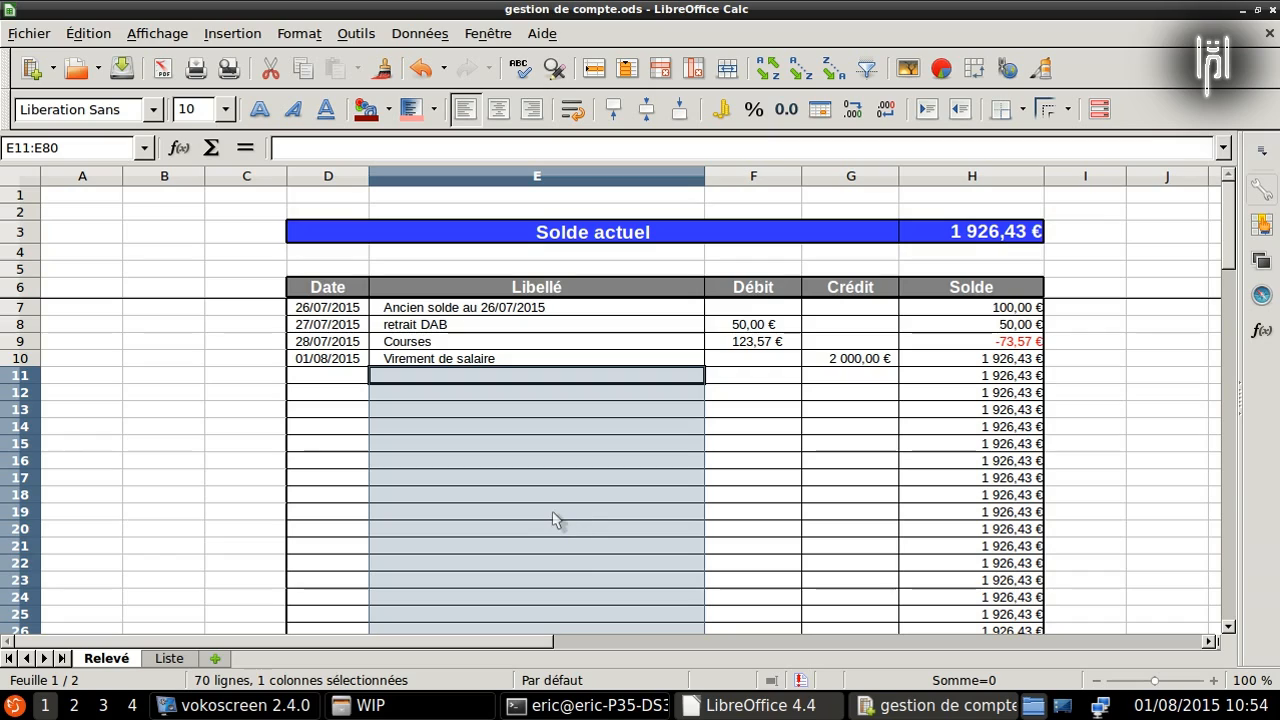
pyautogui.click(425, 35)
pyautogui.click(468, 269)
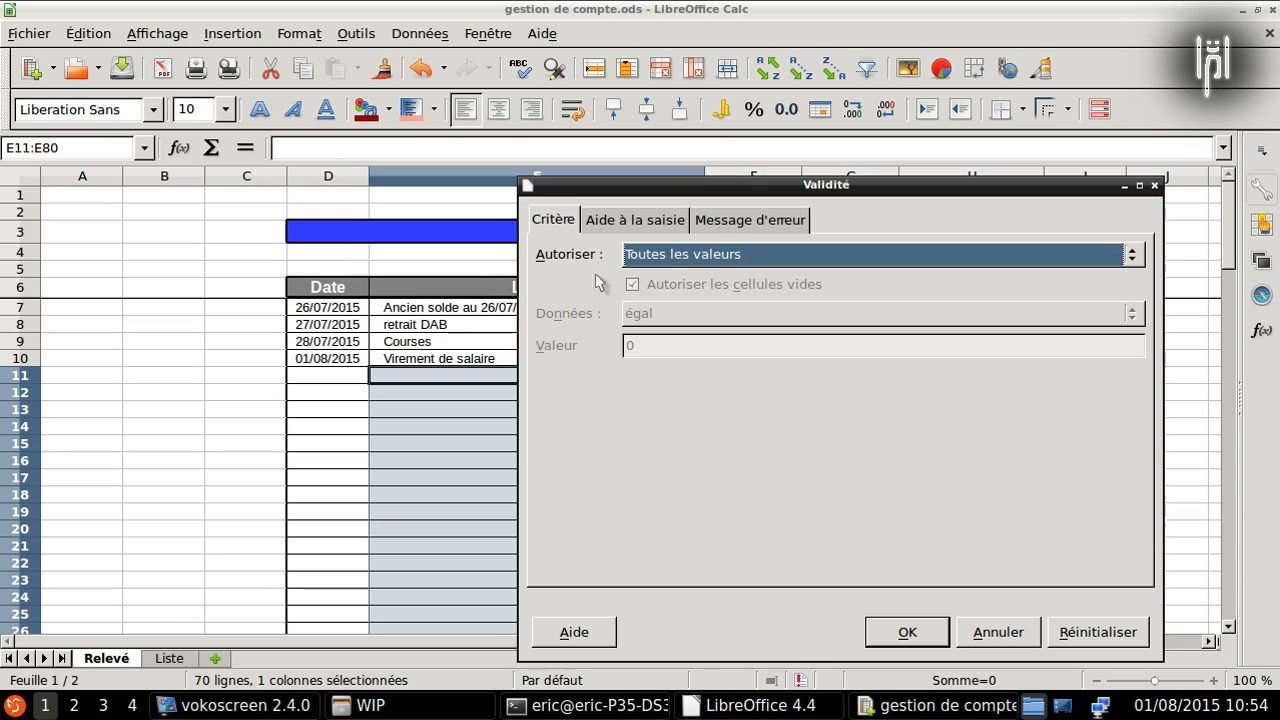
pyautogui.click(692, 258)
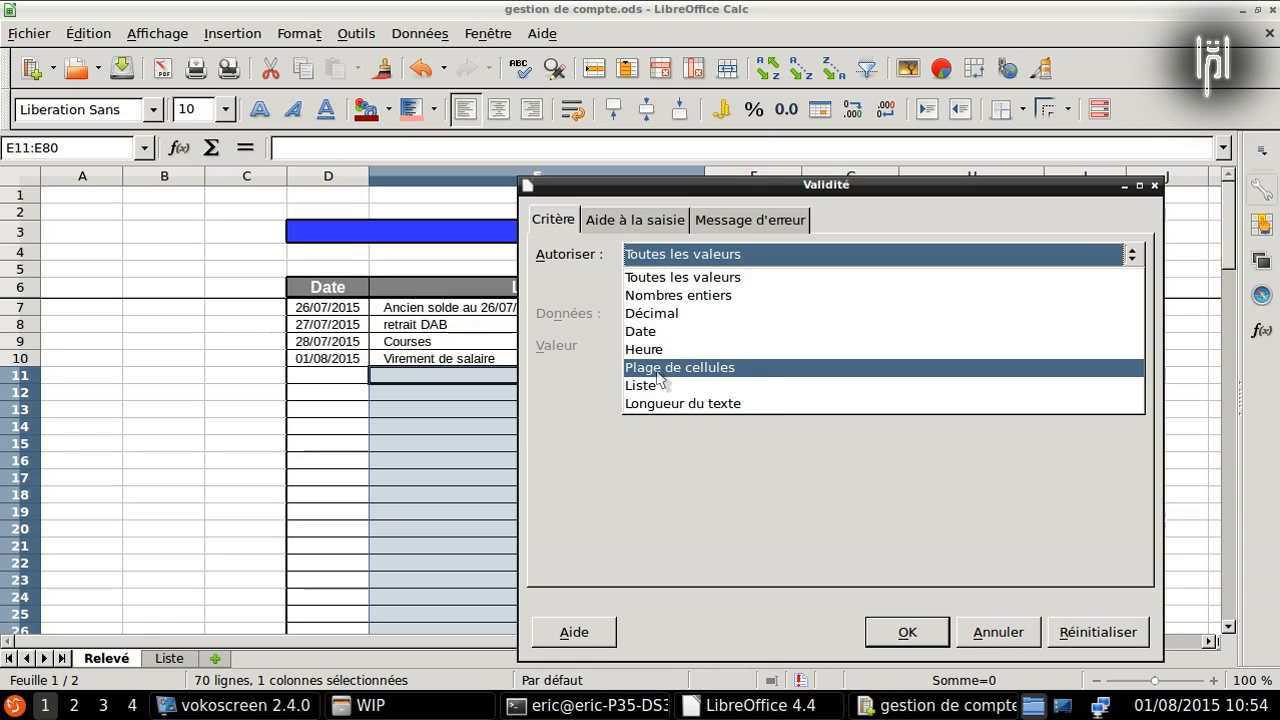
pyautogui.click(659, 370)
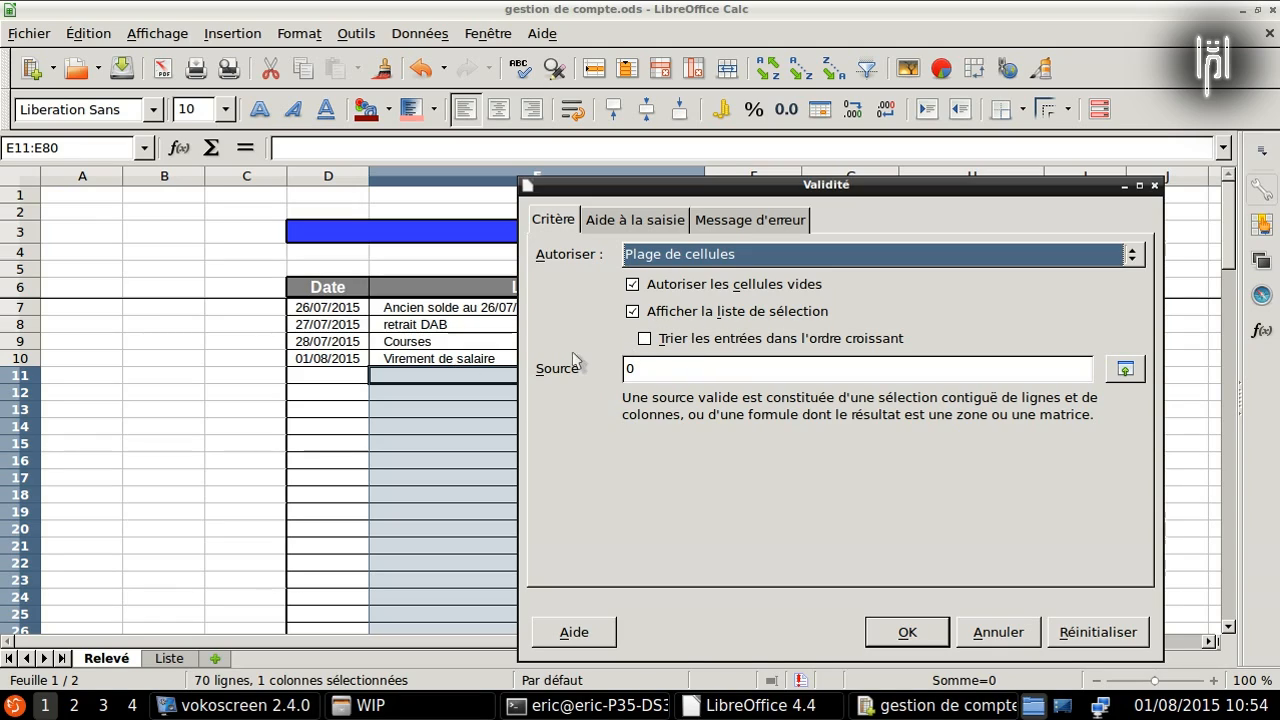
pyautogui.click(645, 340)
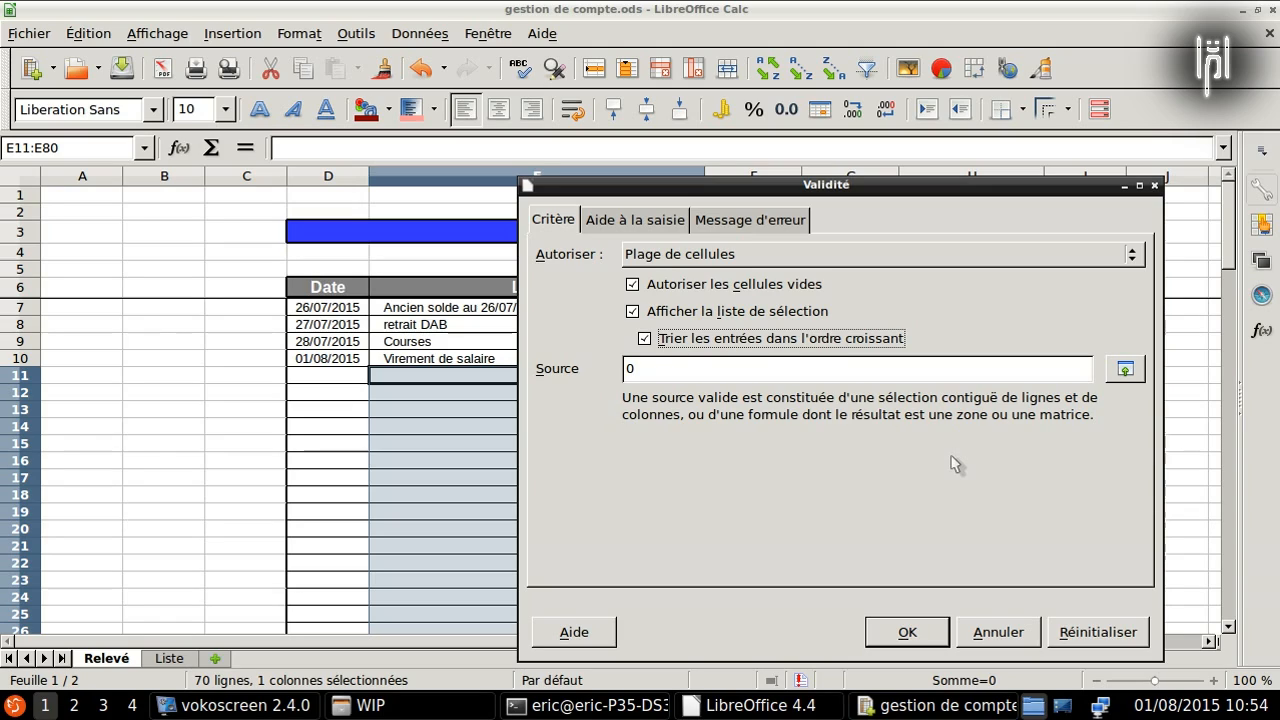
# Step: Set the validity source to the label range $Liste.$A$2:$A$15 and apply the rule
pyautogui.click(1124, 370)
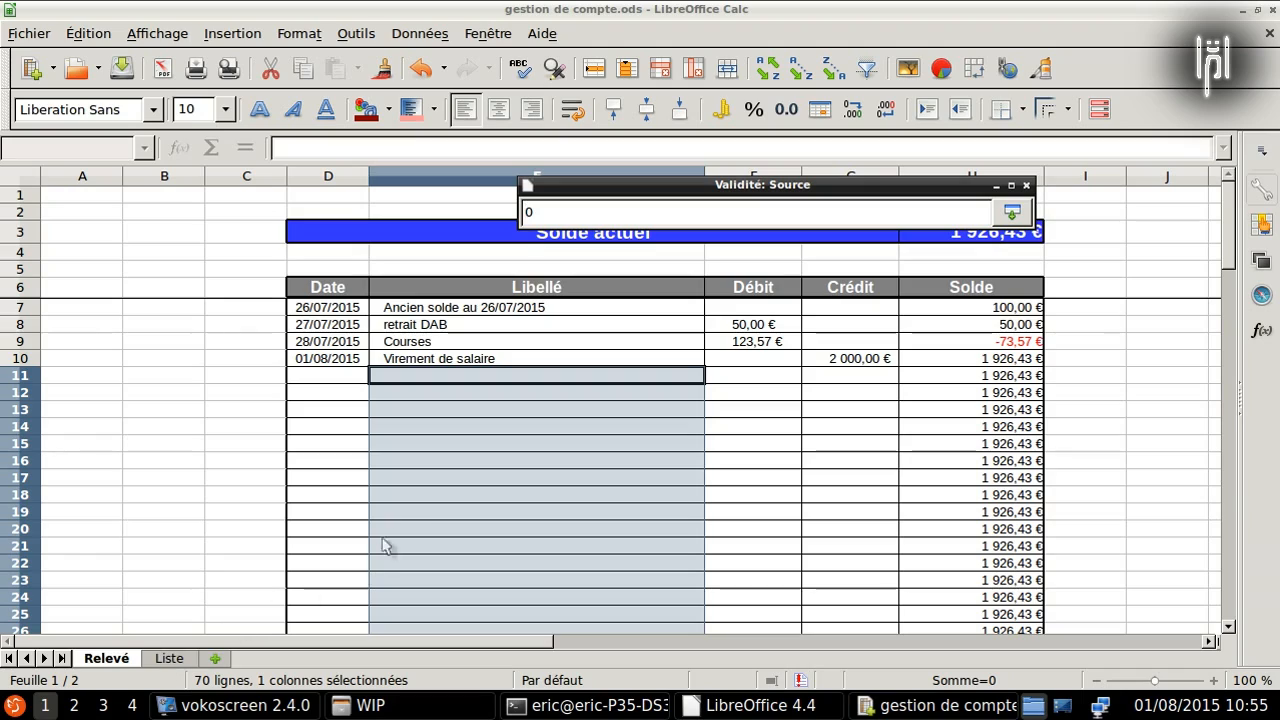
pyautogui.press('BackSpace')
pyautogui.click(169, 658)
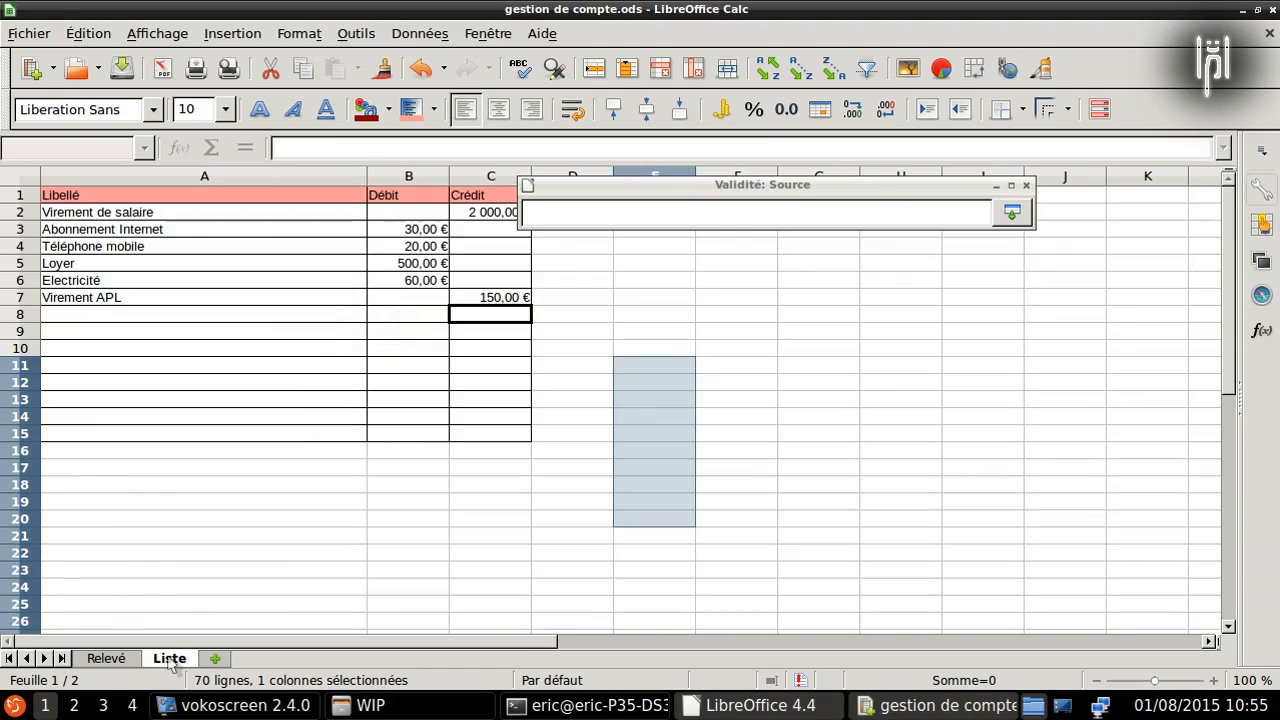
pyautogui.moveTo(125, 212); pyautogui.dragTo(120, 435)
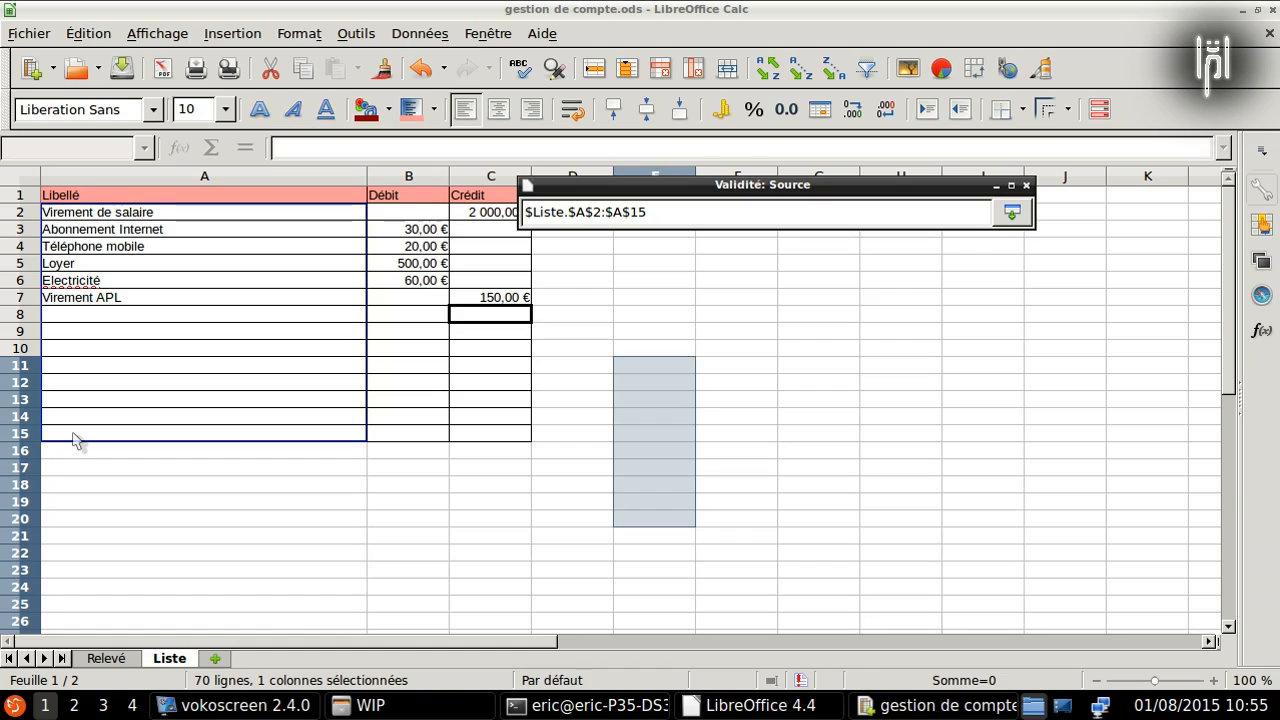
pyautogui.press('Return')
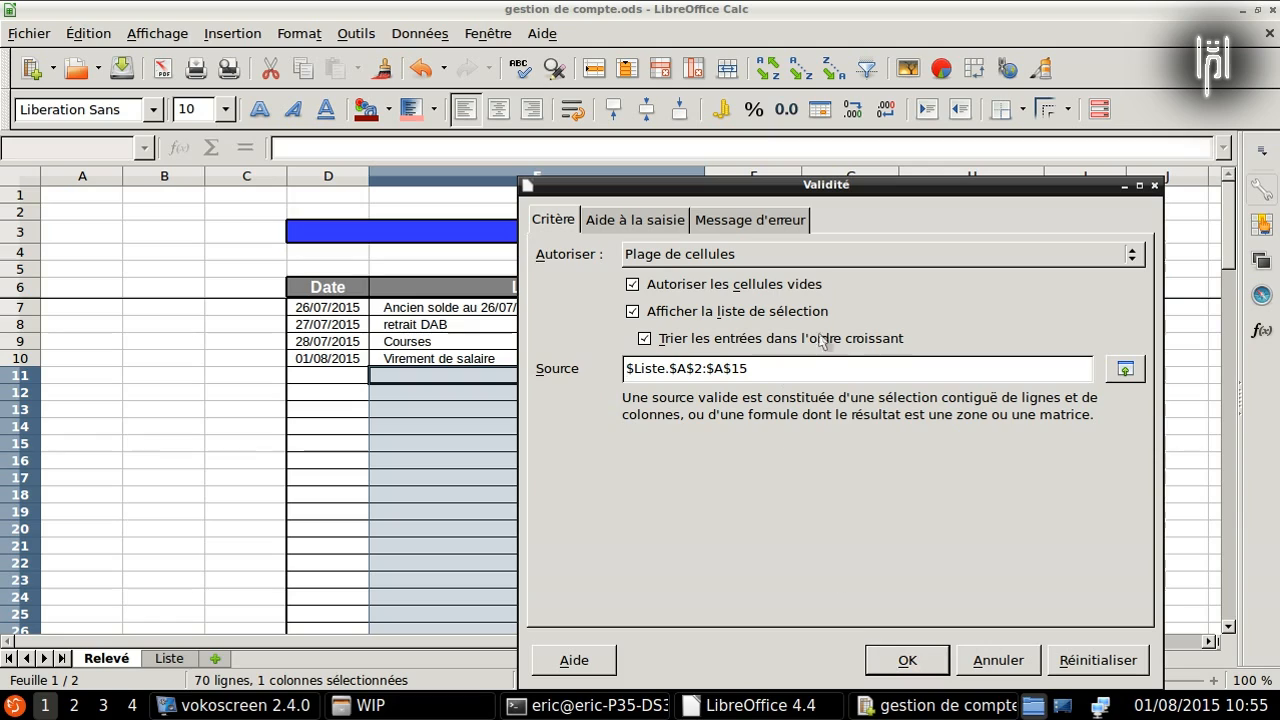
pyautogui.click(907, 660)
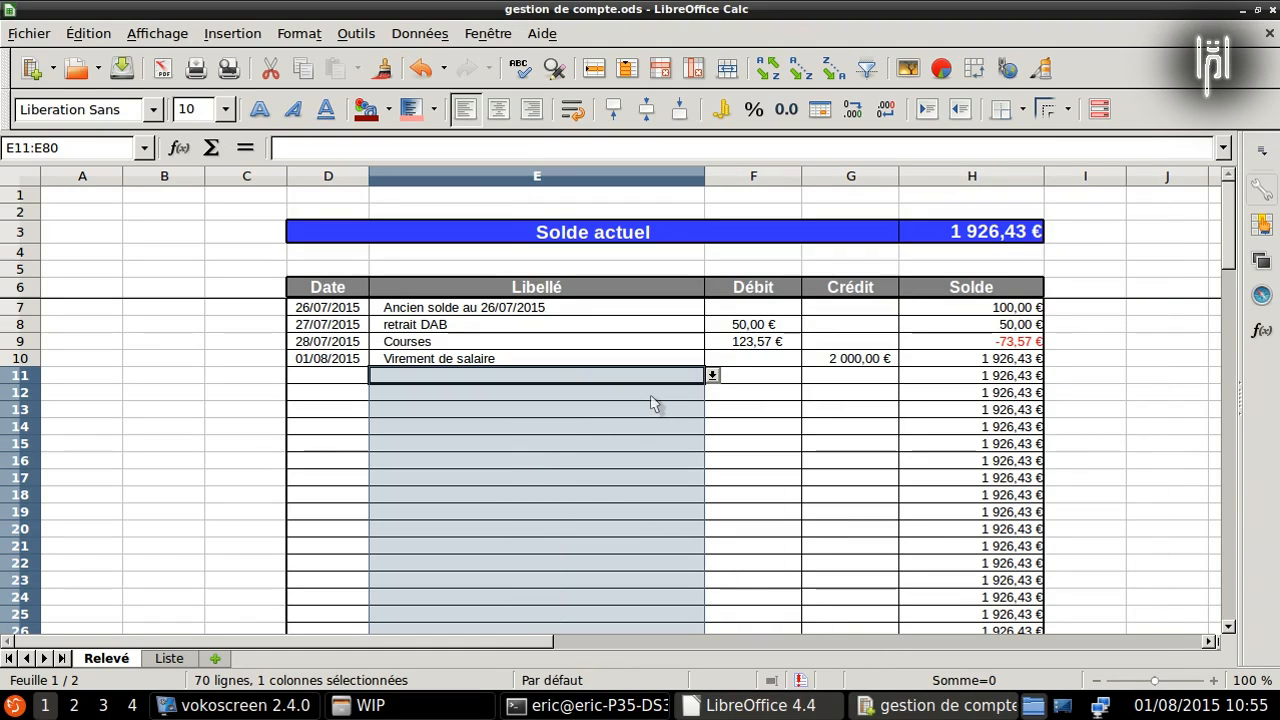
# Step: Go through several empty Libellé cells below row 10 to check for the drop-down arrow
pyautogui.press('Down')
pyautogui.press('Down')
pyautogui.press('Down')
pyautogui.press('Down')
pyautogui.press('Down')
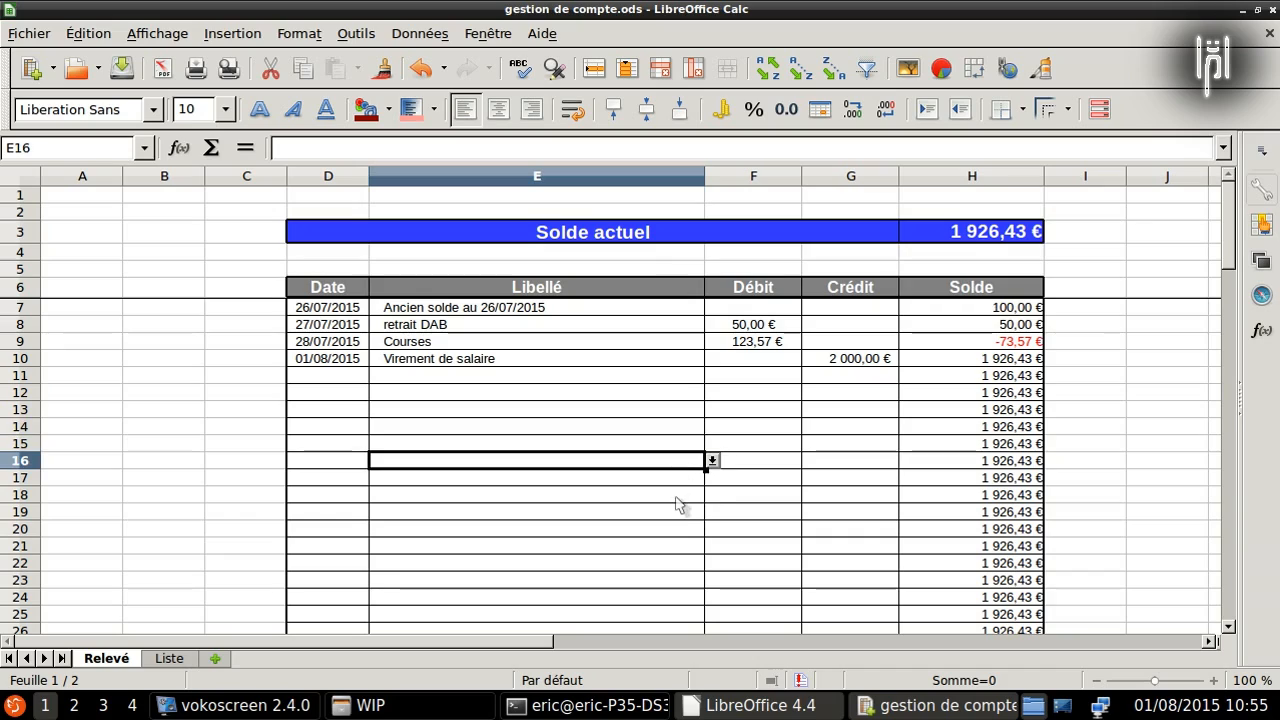
pyautogui.click(676, 497)
pyautogui.click(668, 460)
pyautogui.click(666, 430)
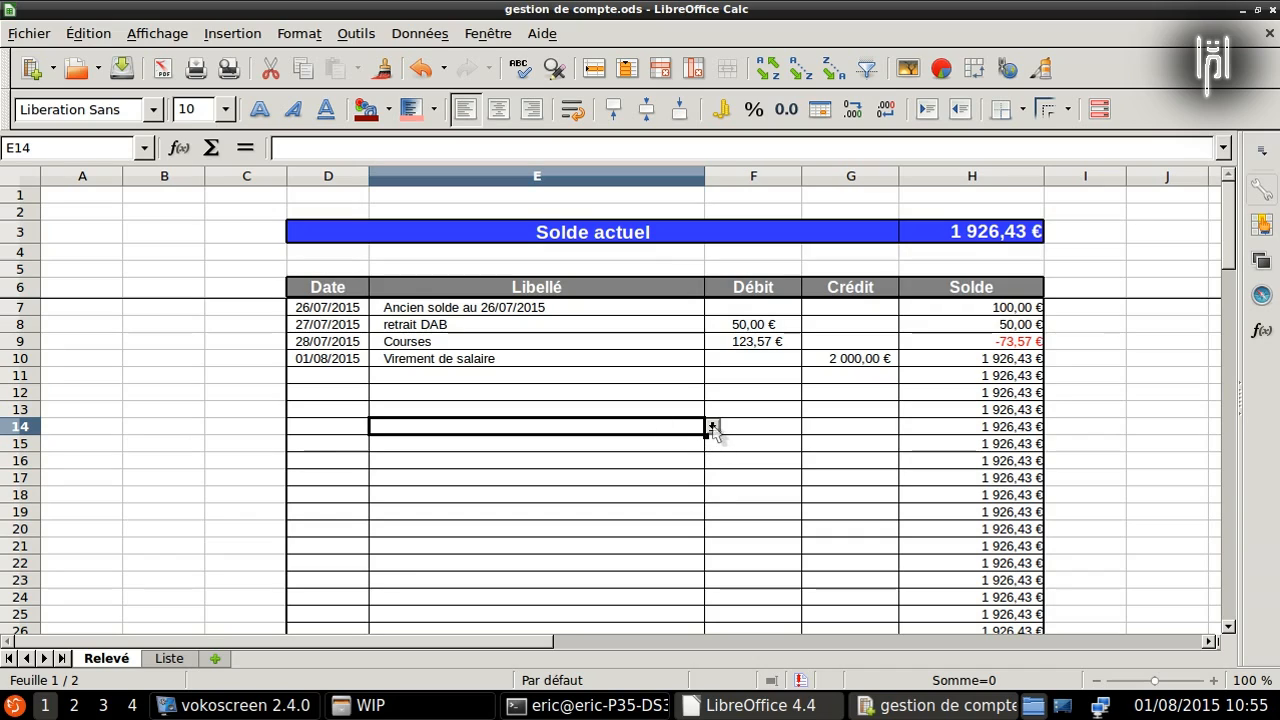
# Step: Try the drop-down list in E11 with Abonnement Internet, Loyer and Electricité, then clear the cell
pyautogui.click(688, 378)
pyautogui.click(712, 375)
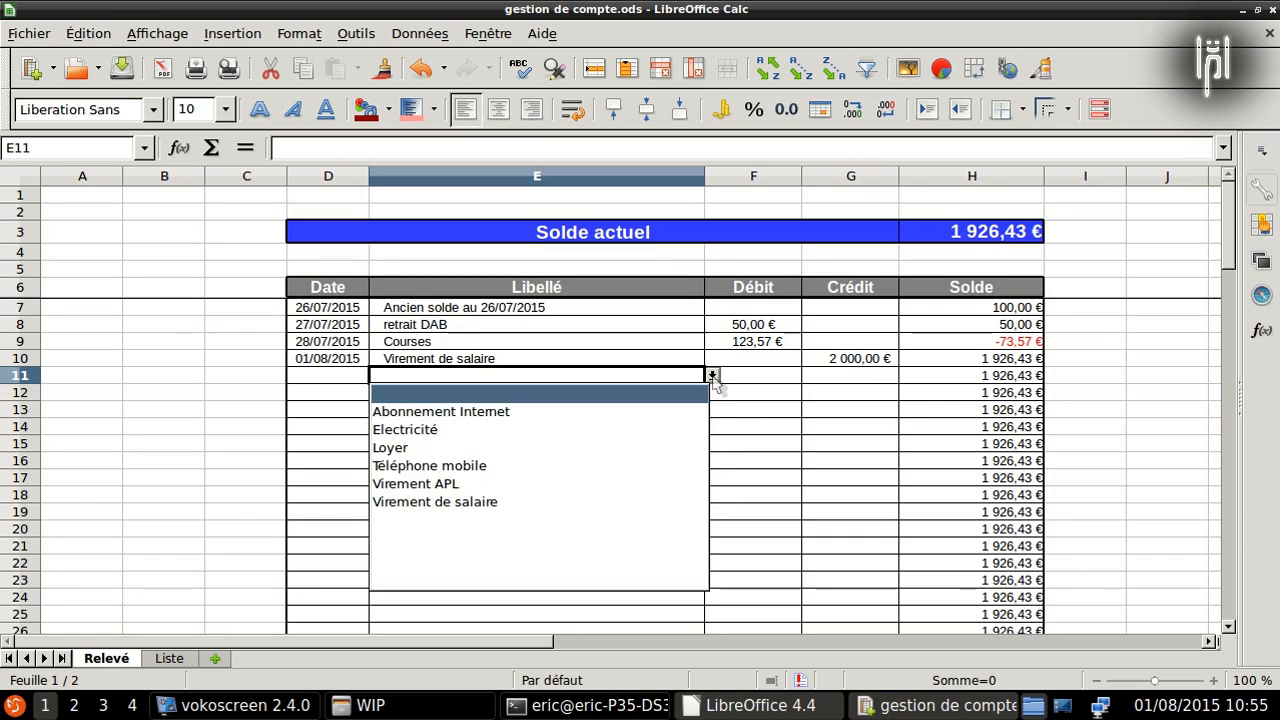
pyautogui.click(577, 413)
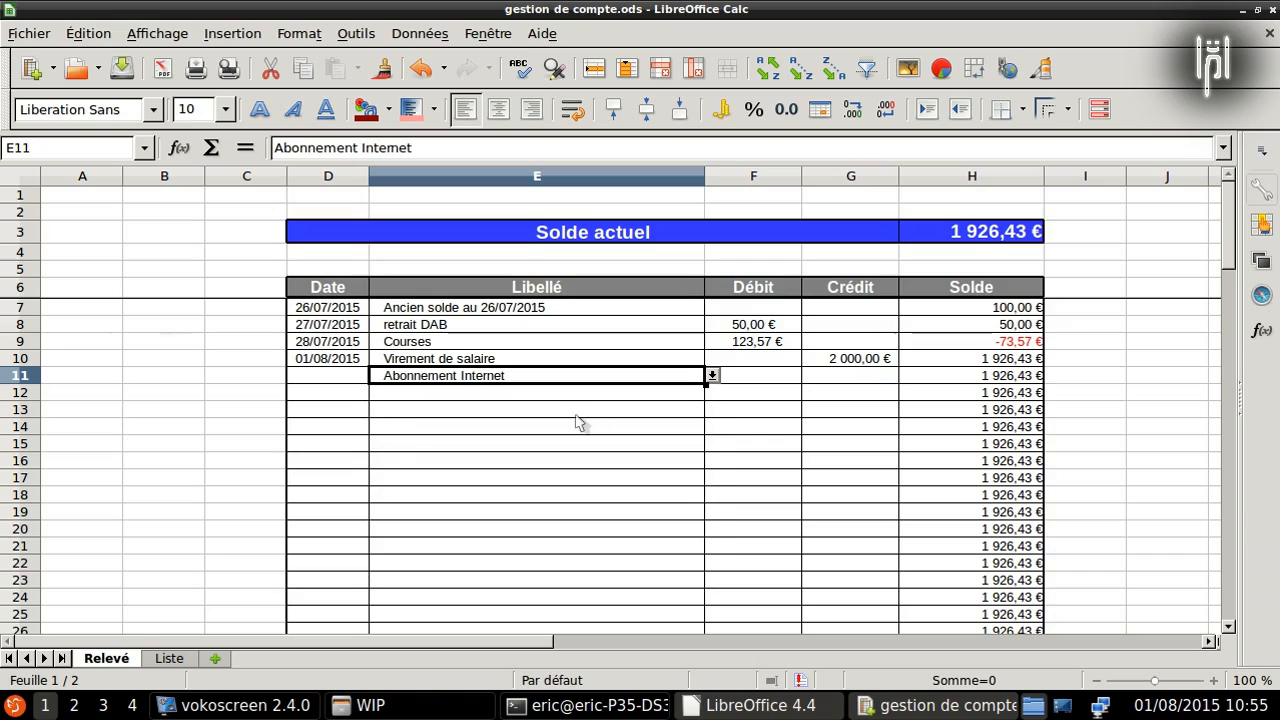
pyautogui.click(712, 375)
pyautogui.click(506, 449)
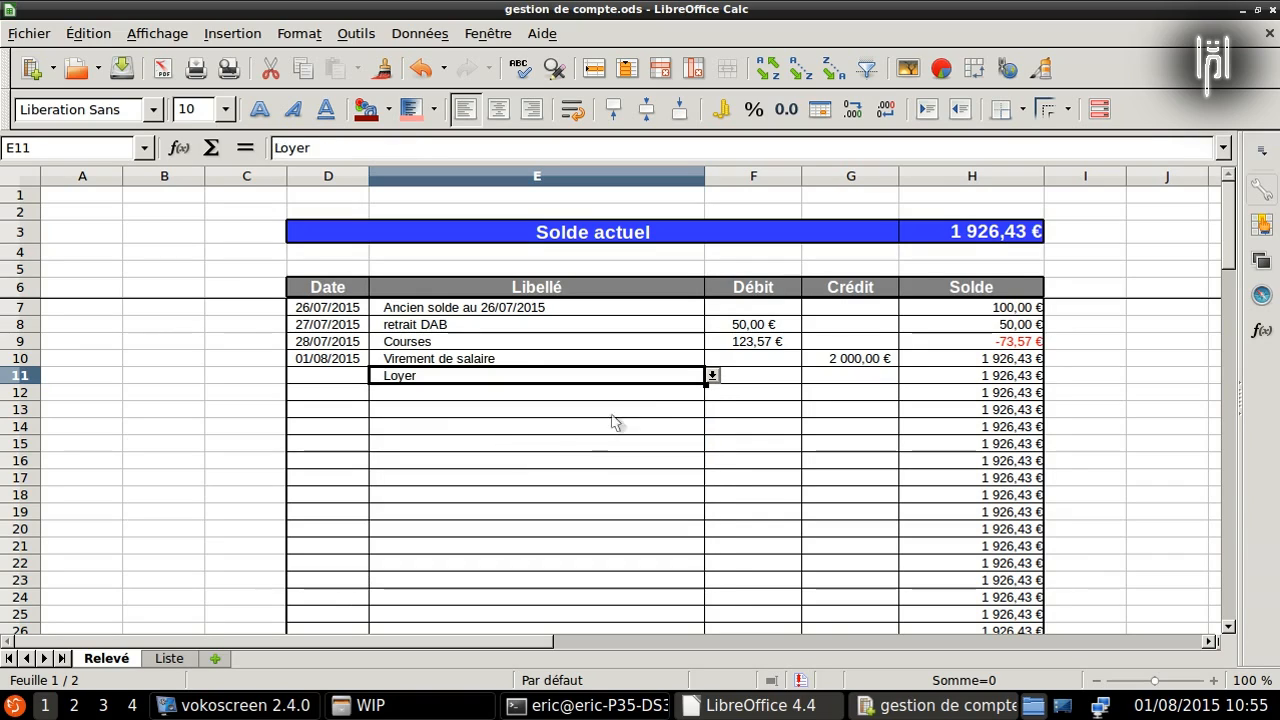
pyautogui.click(712, 375)
pyautogui.click(628, 430)
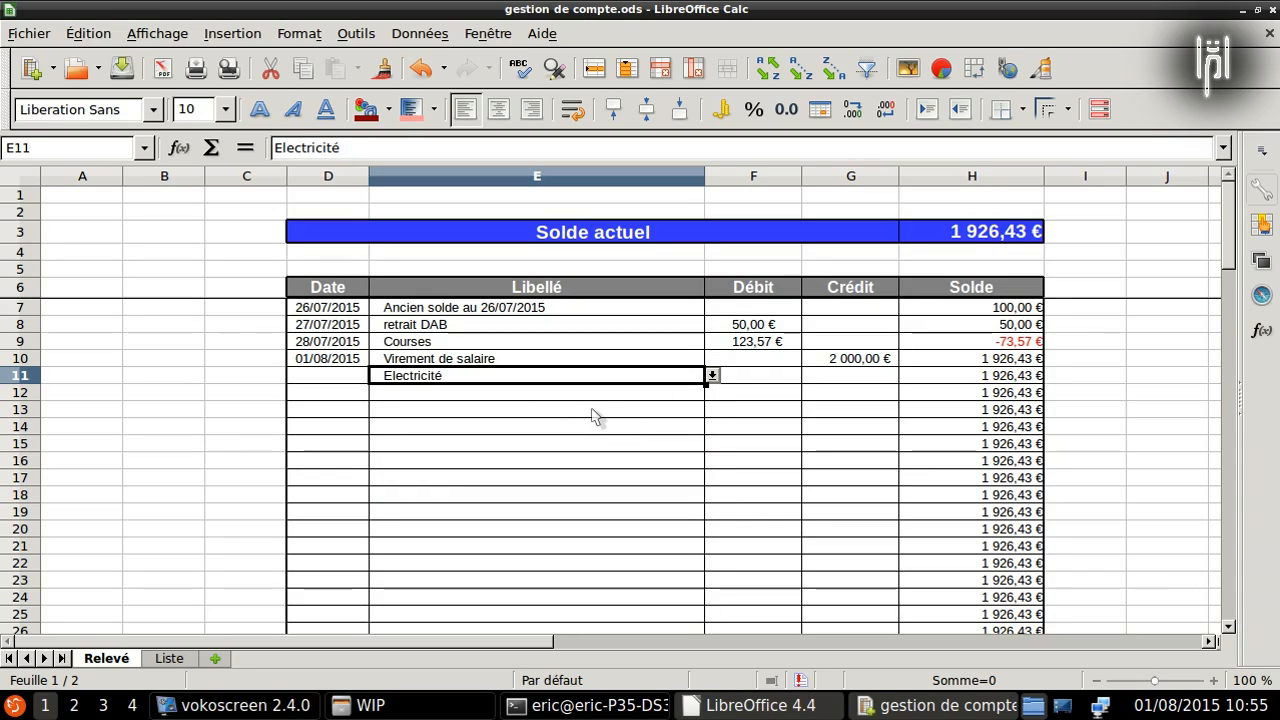
pyautogui.press('Delete')
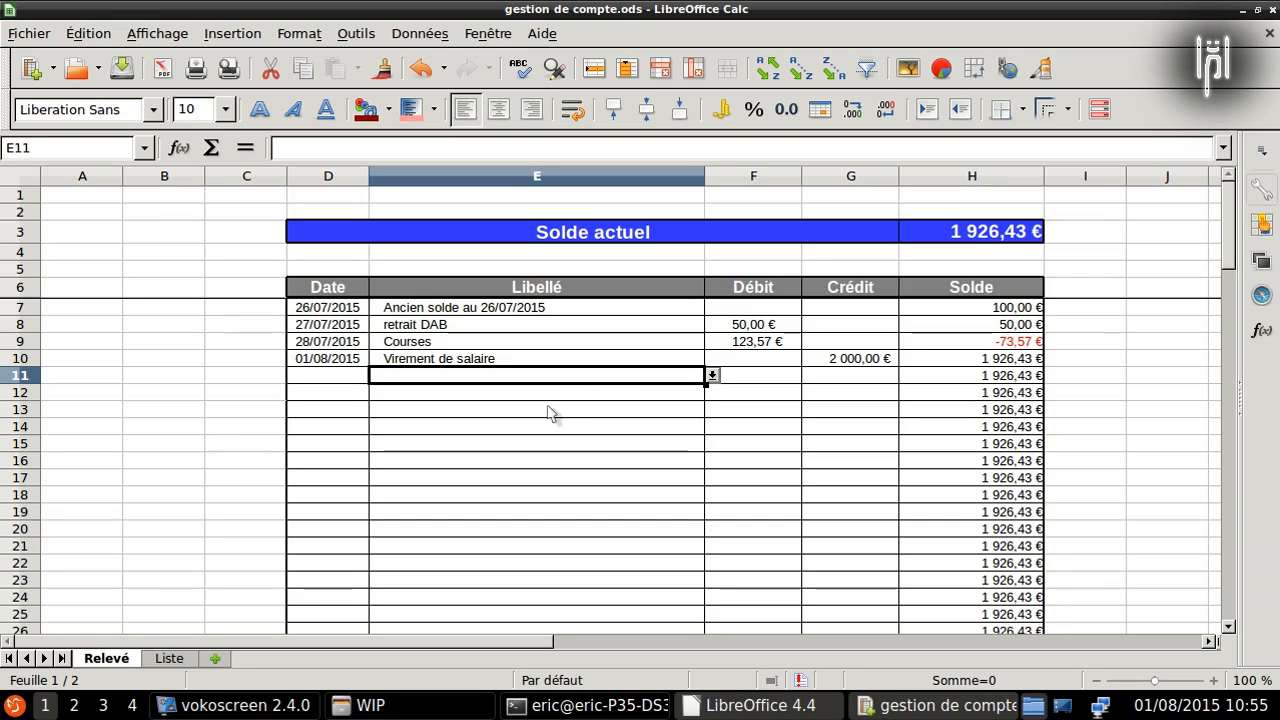
# Step: Try to enter the unlisted labels "bldlmkflks" and "retrait DAB" in cell E11
pyautogui.write('bldlmkflks')
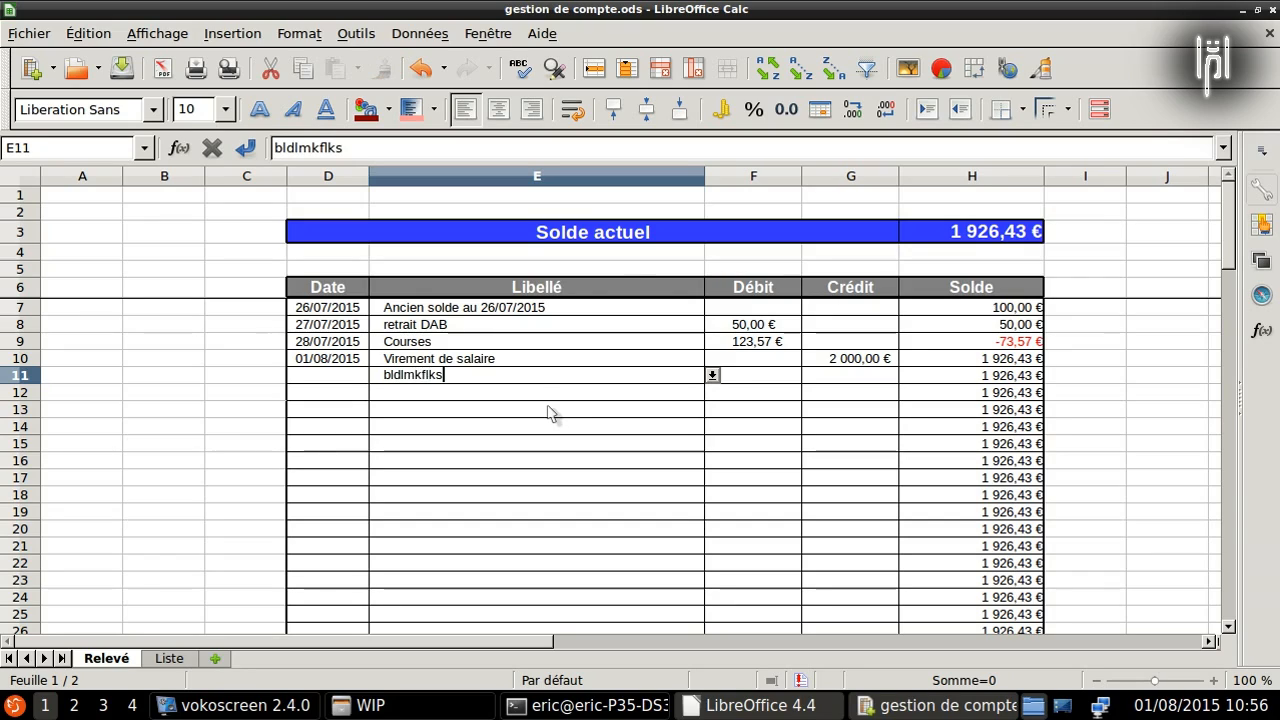
pyautogui.press('Return')
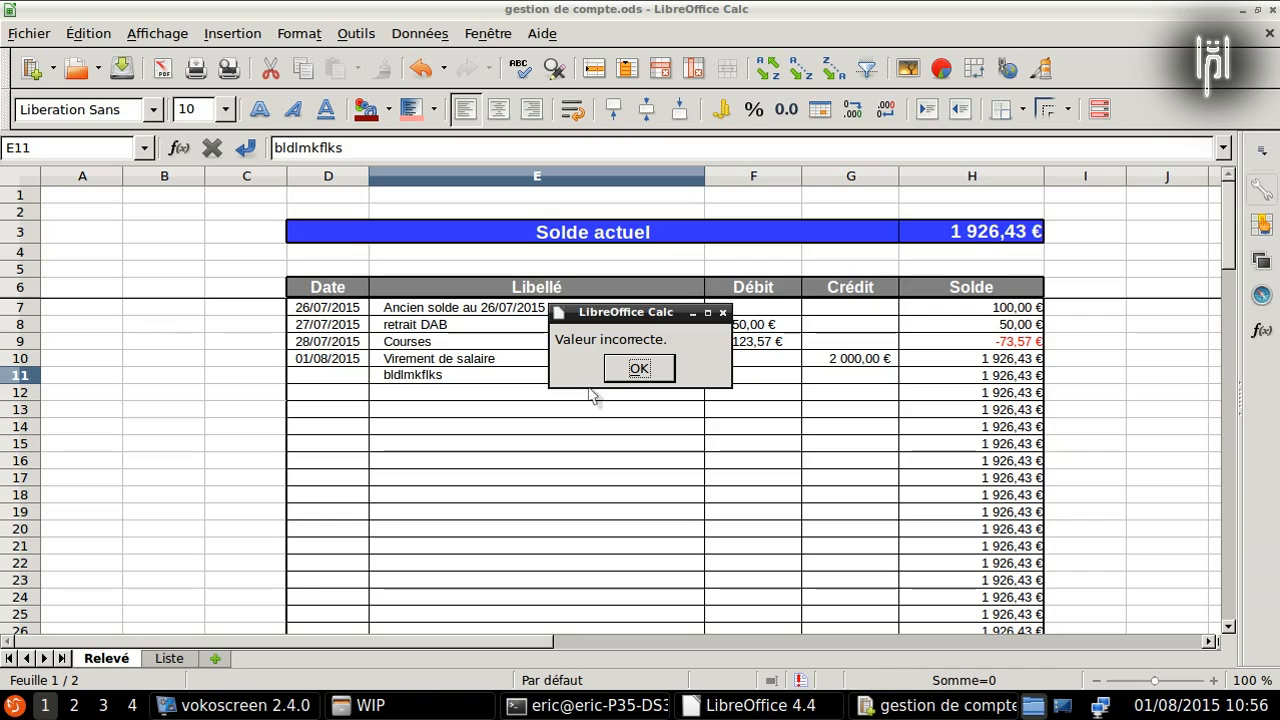
pyautogui.click(637, 369)
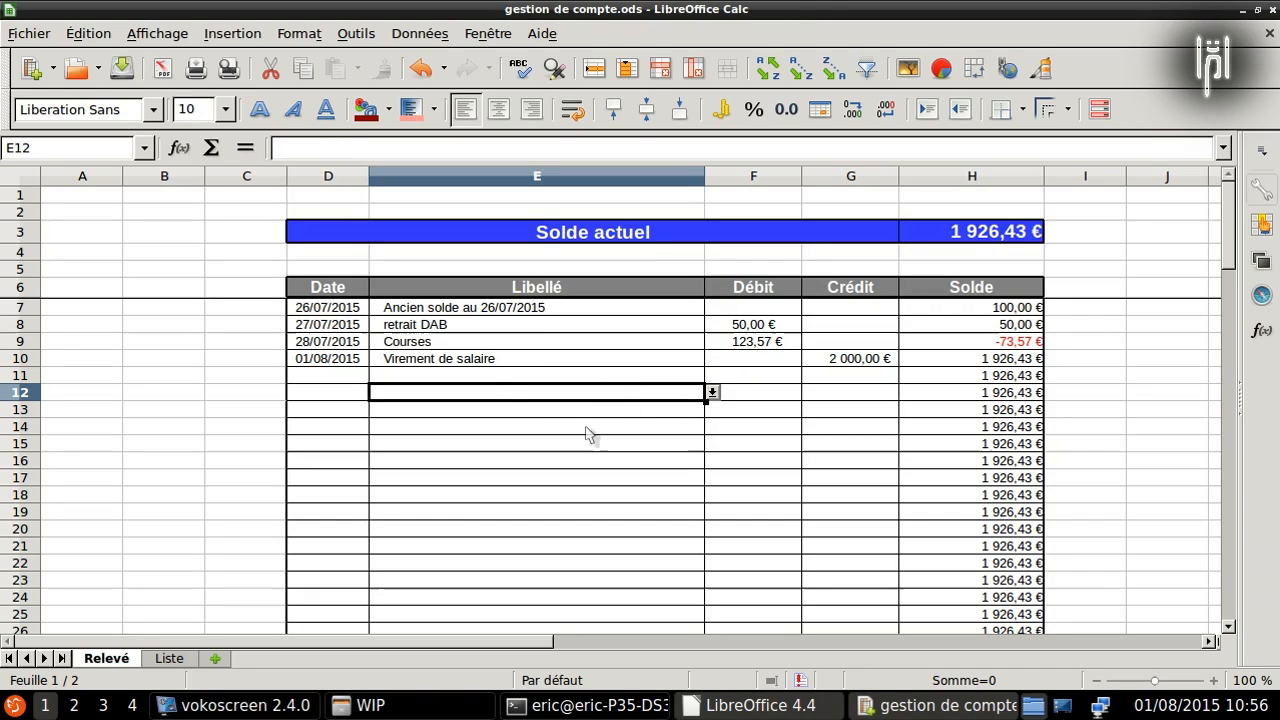
pyautogui.click(477, 377)
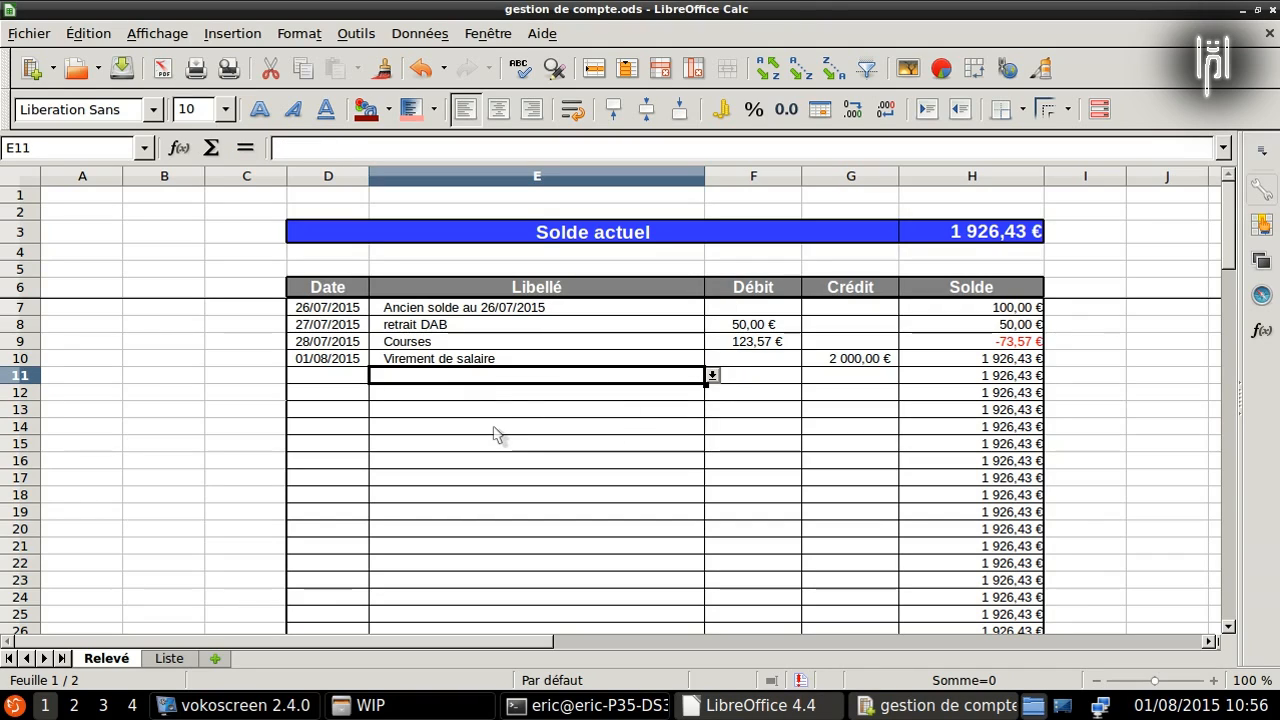
pyautogui.write('retrait')
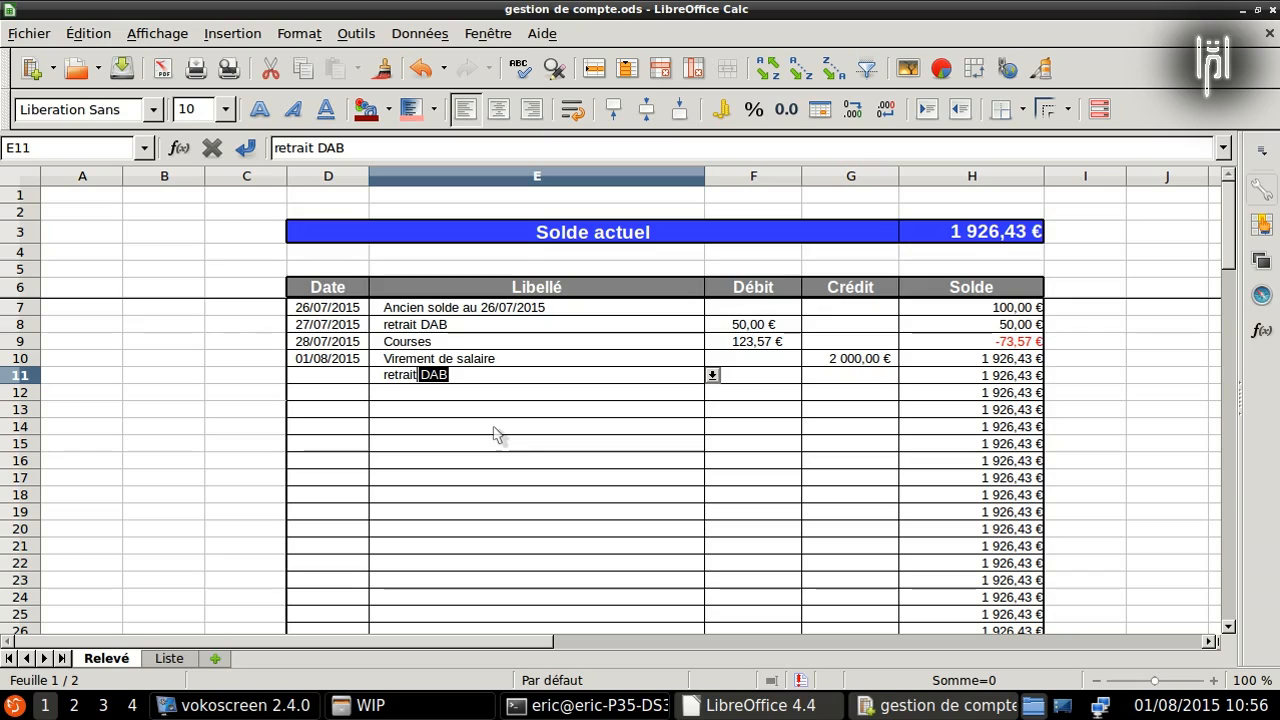
pyautogui.press('Return')
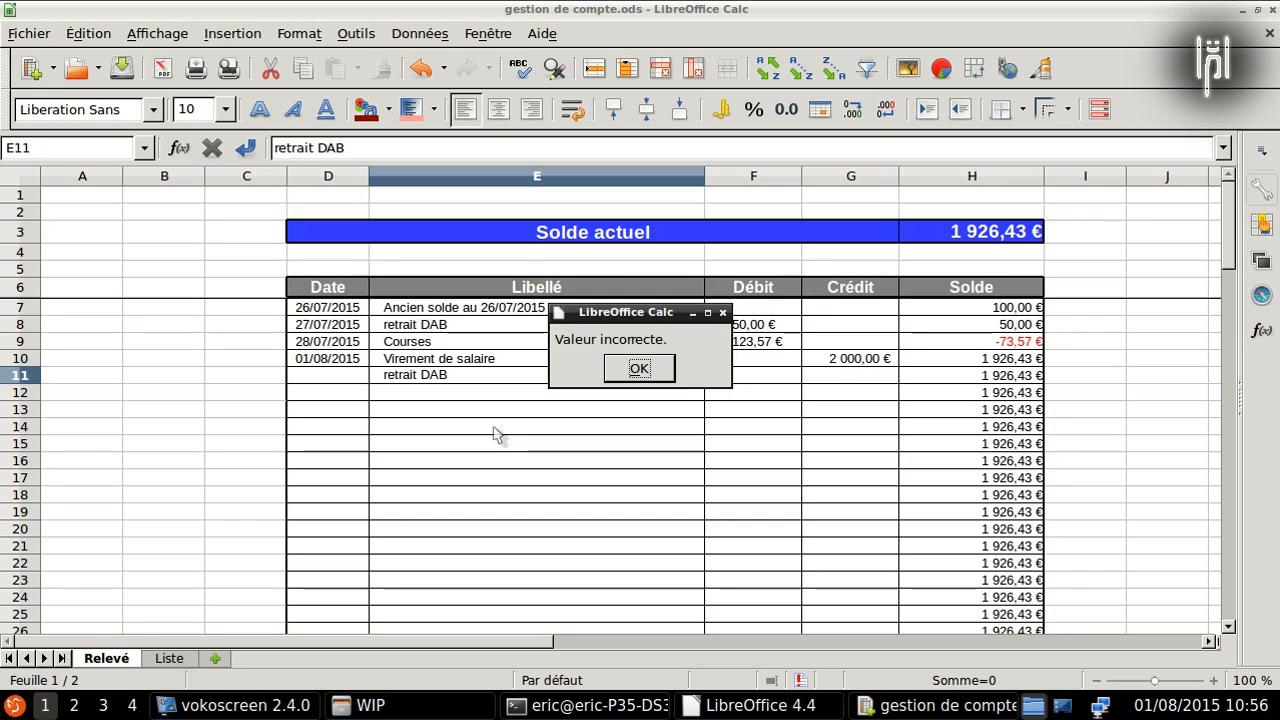
pyautogui.click(638, 368)
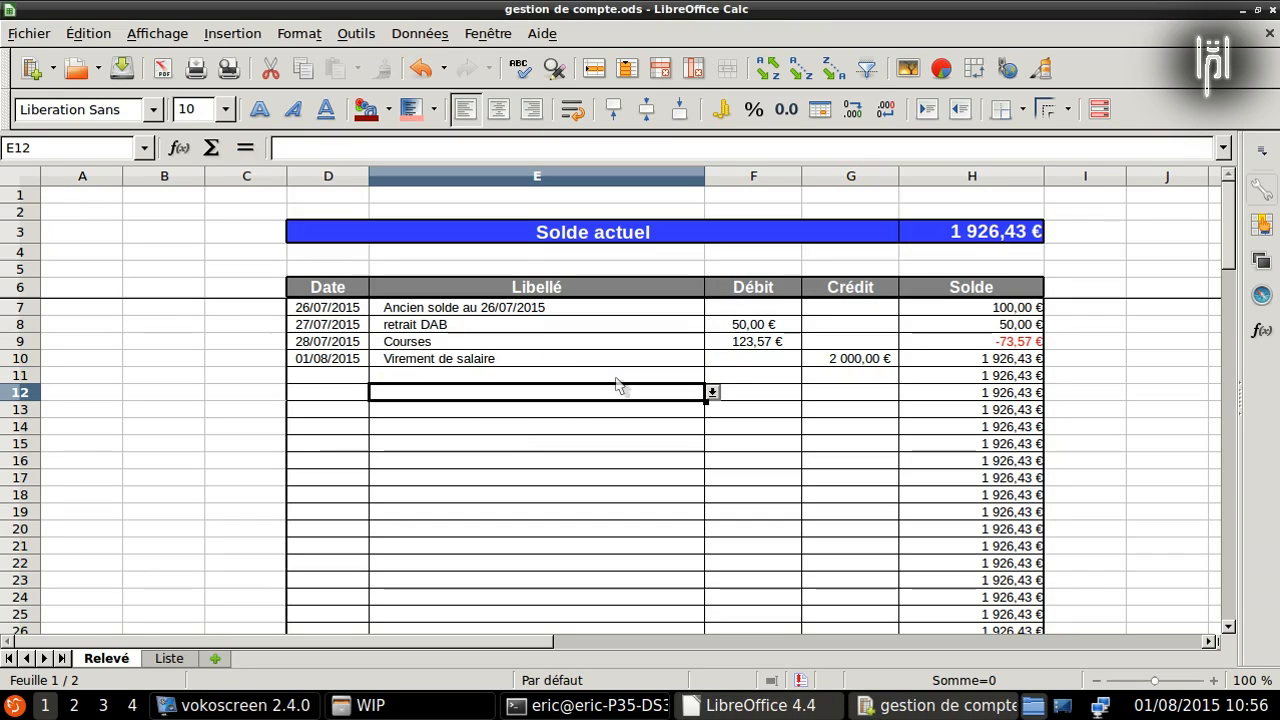
# Step: Turn off the error message for incorrect values in the validity settings of cells E11:E80
pyautogui.moveTo(615, 376); pyautogui.dragTo(625, 663)
pyautogui.moveTo(623, 665); pyautogui.dragTo(612, 563)
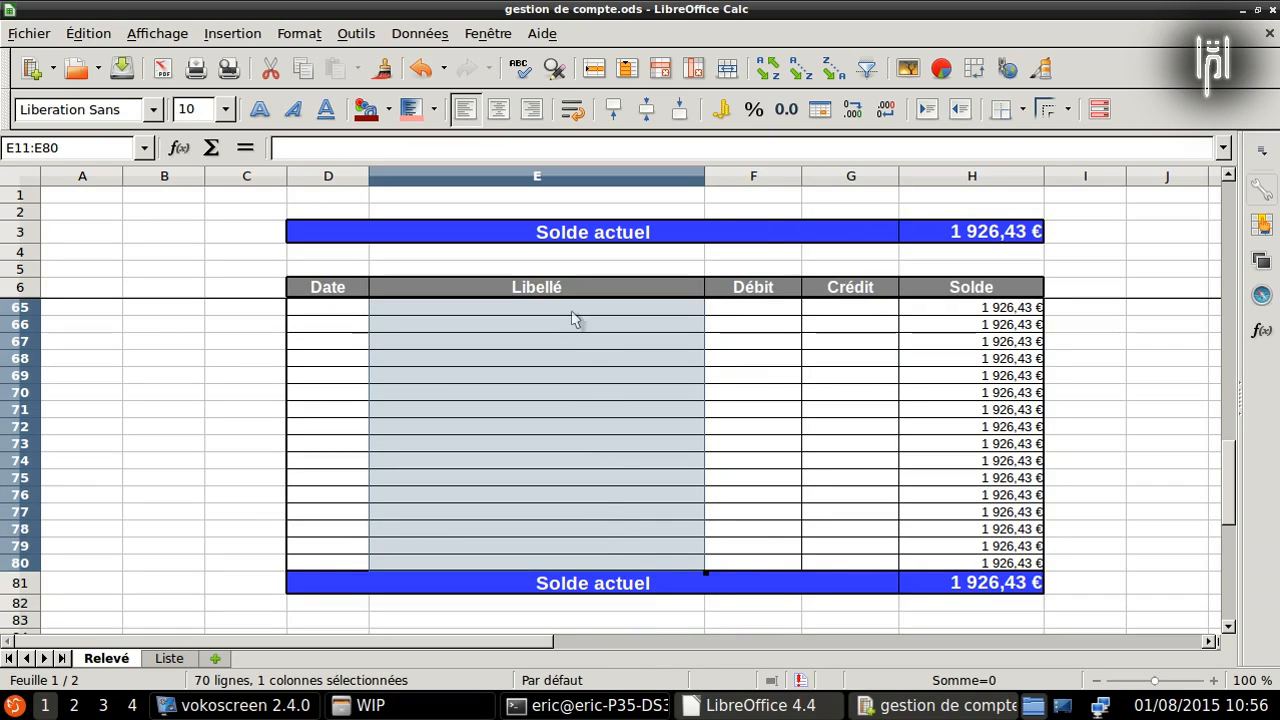
pyautogui.click(412, 35)
pyautogui.click(470, 270)
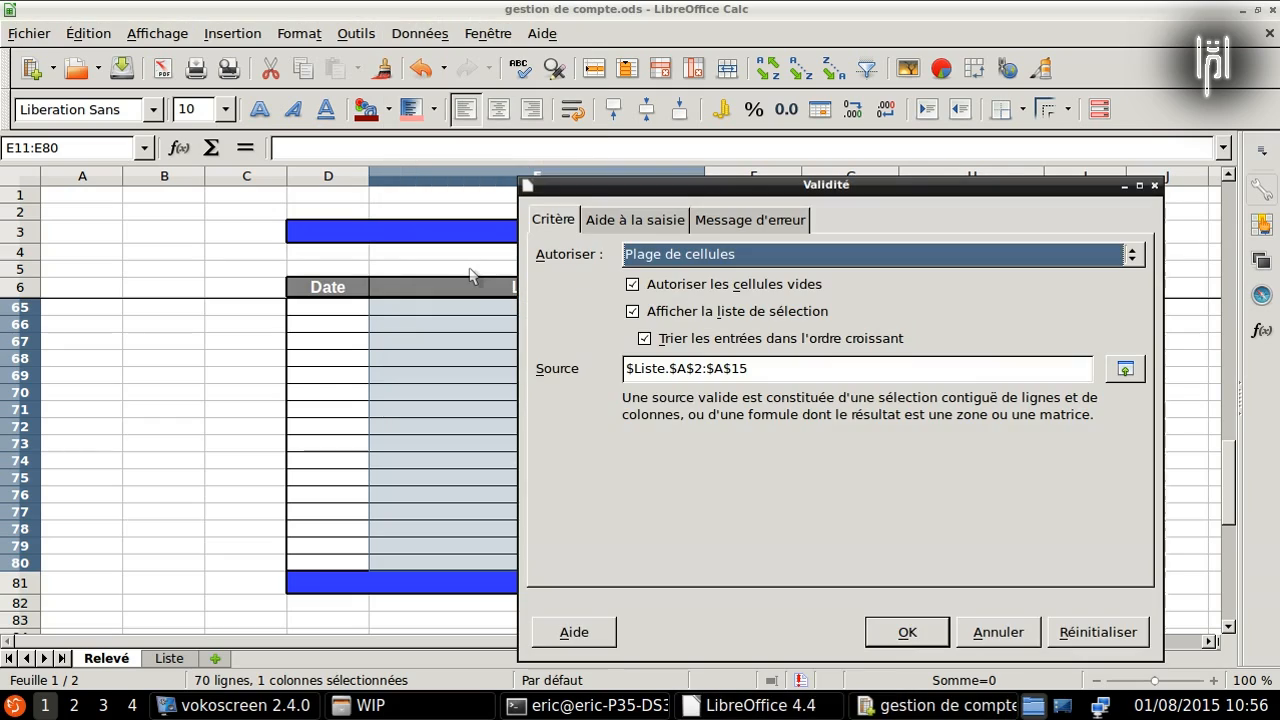
pyautogui.click(750, 225)
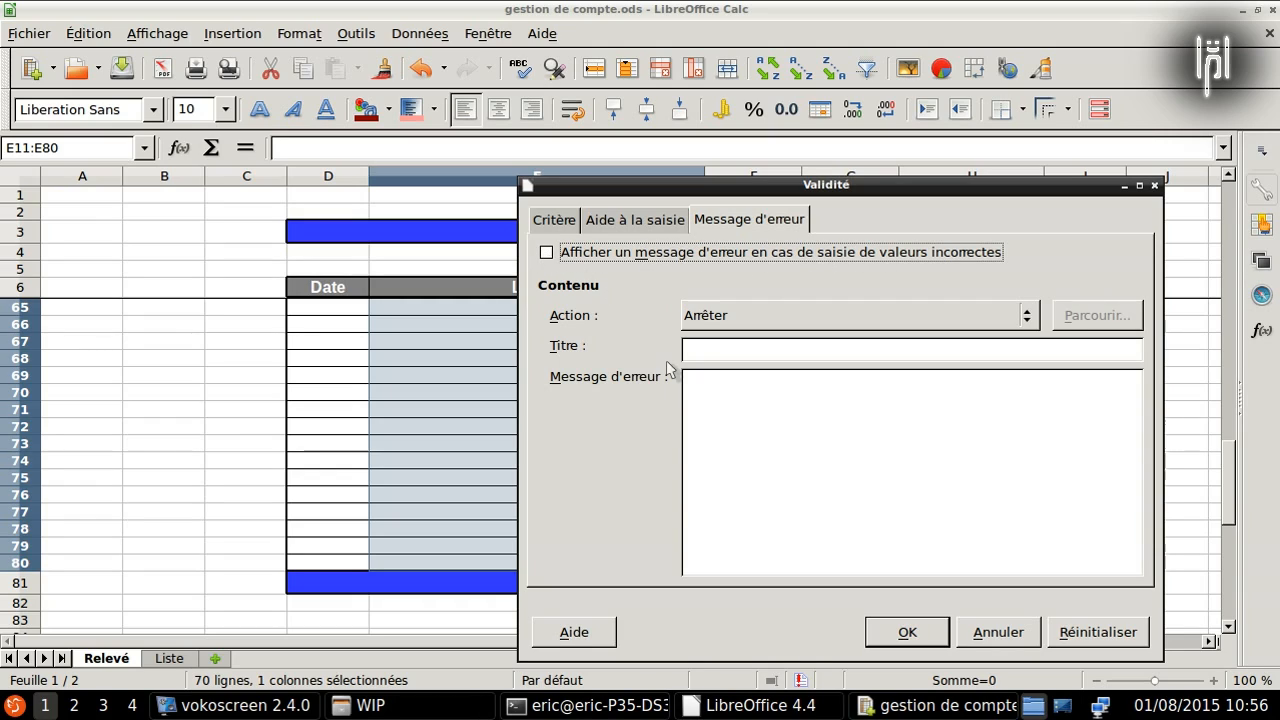
pyautogui.click(906, 646)
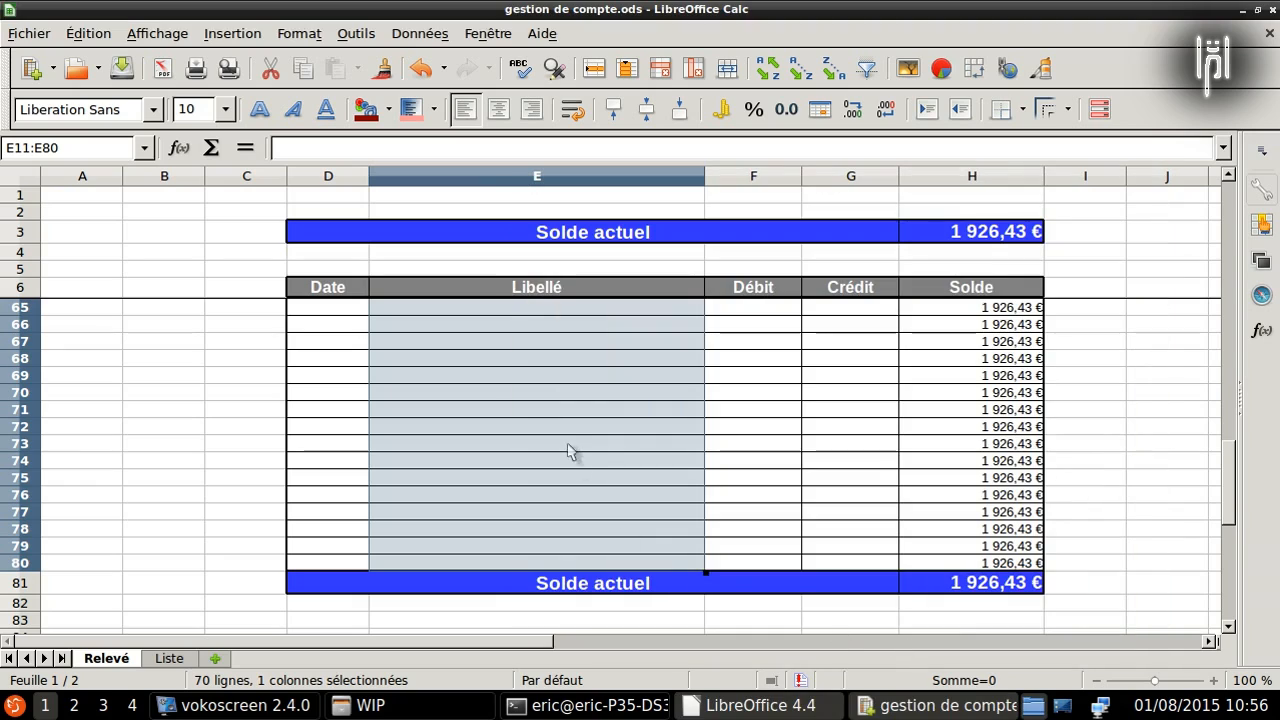
# Step: Choose Electricité from the drop-down list in cell E11
pyautogui.moveTo(1232, 478); pyautogui.dragTo(1234, 228)
pyautogui.click(590, 410)
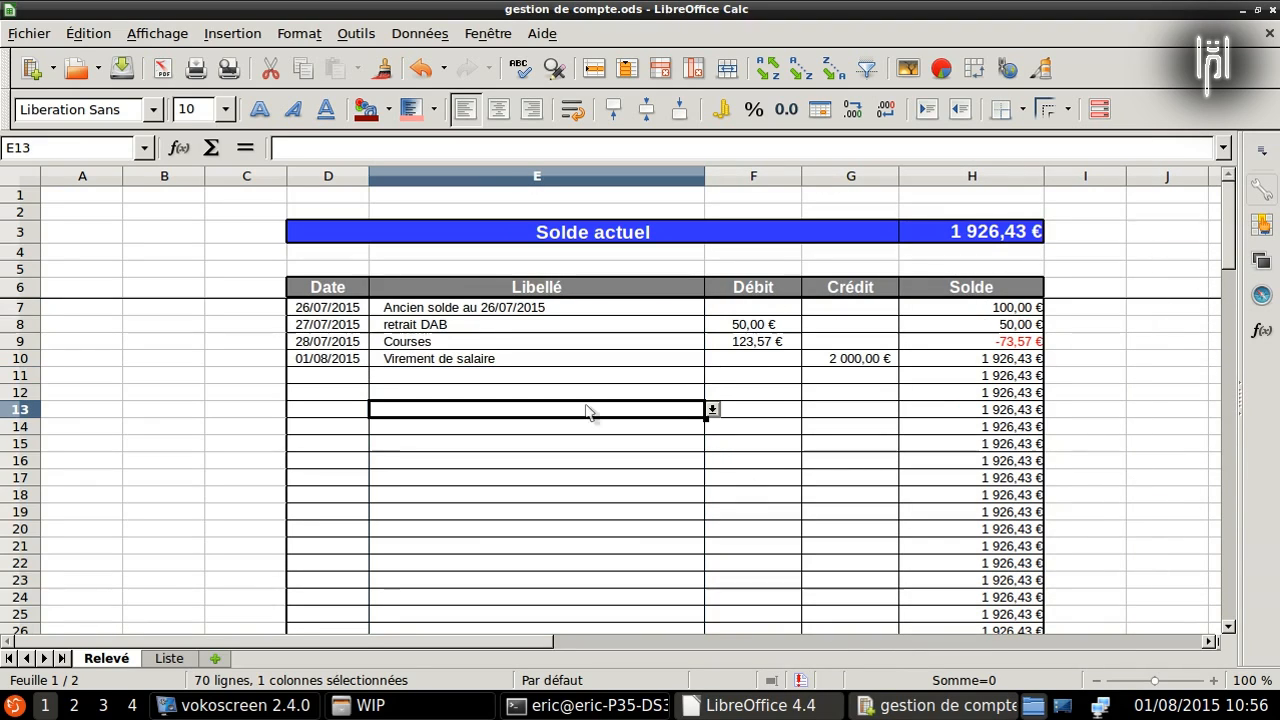
pyautogui.click(676, 377)
pyautogui.click(712, 376)
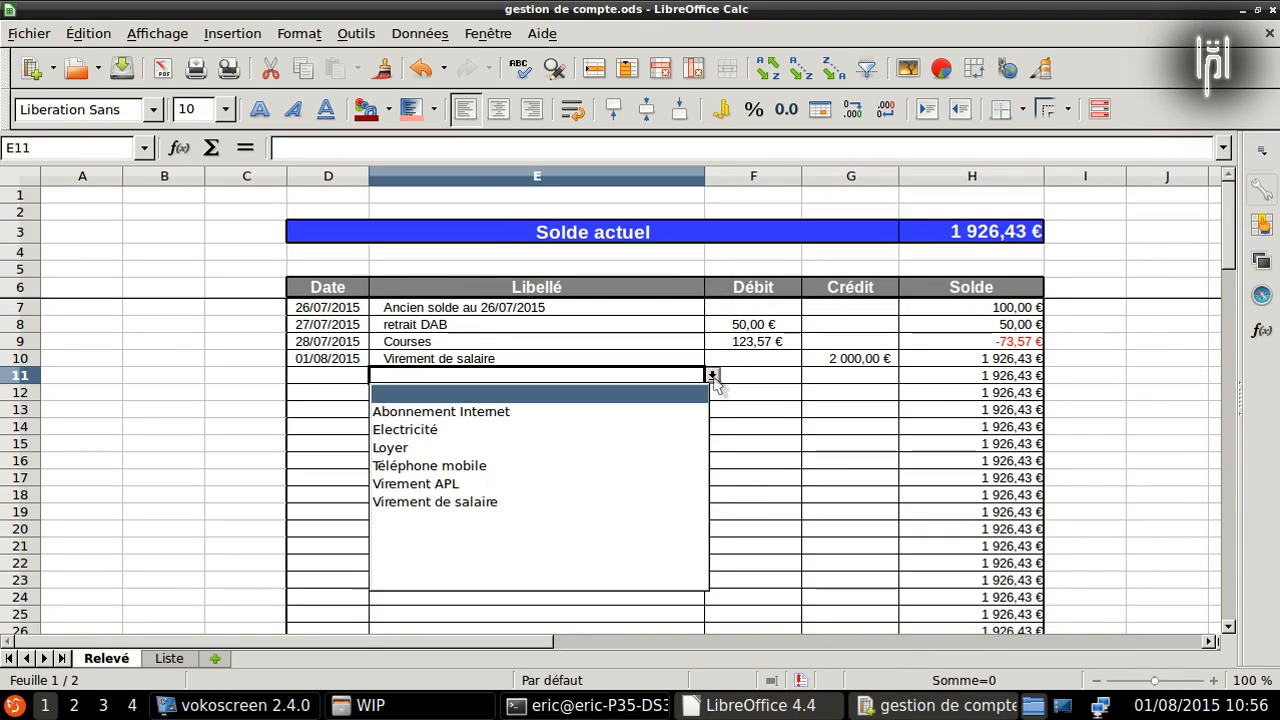
pyautogui.click(400, 430)
# Step: Enter the unlisted label "CE que je veux" in cell E13
pyautogui.click(422, 445)
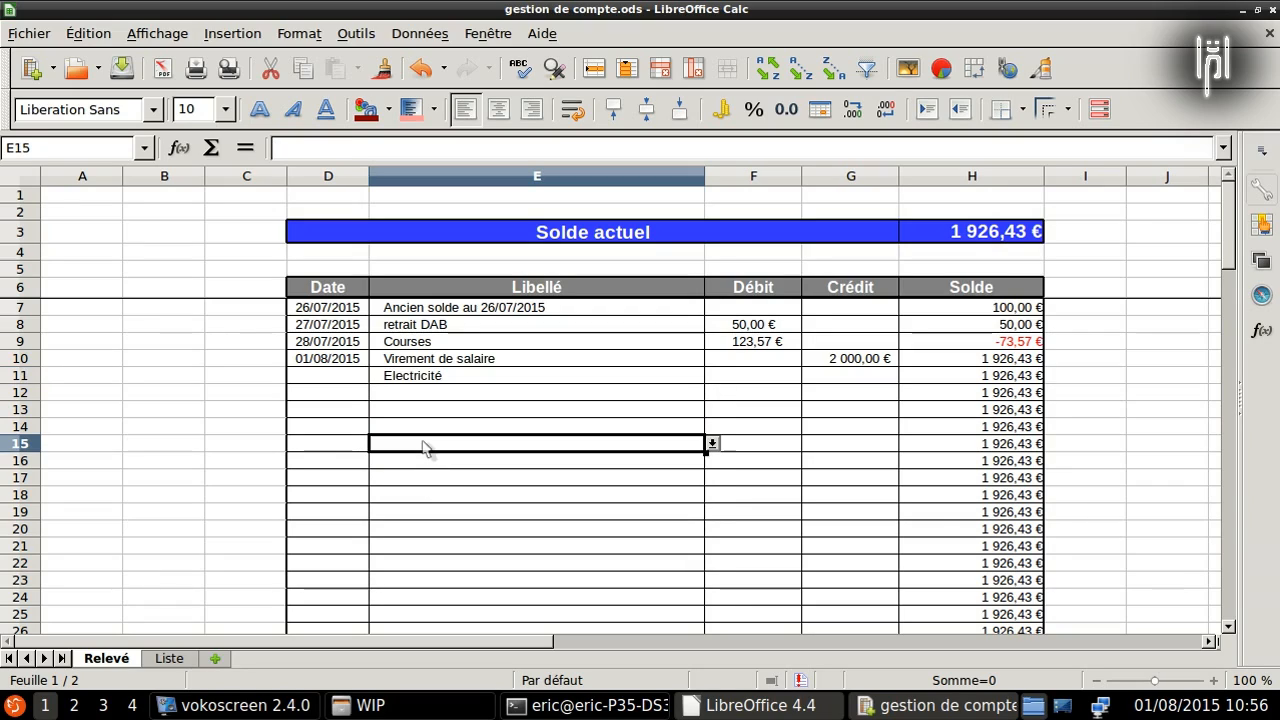
pyautogui.click(430, 392)
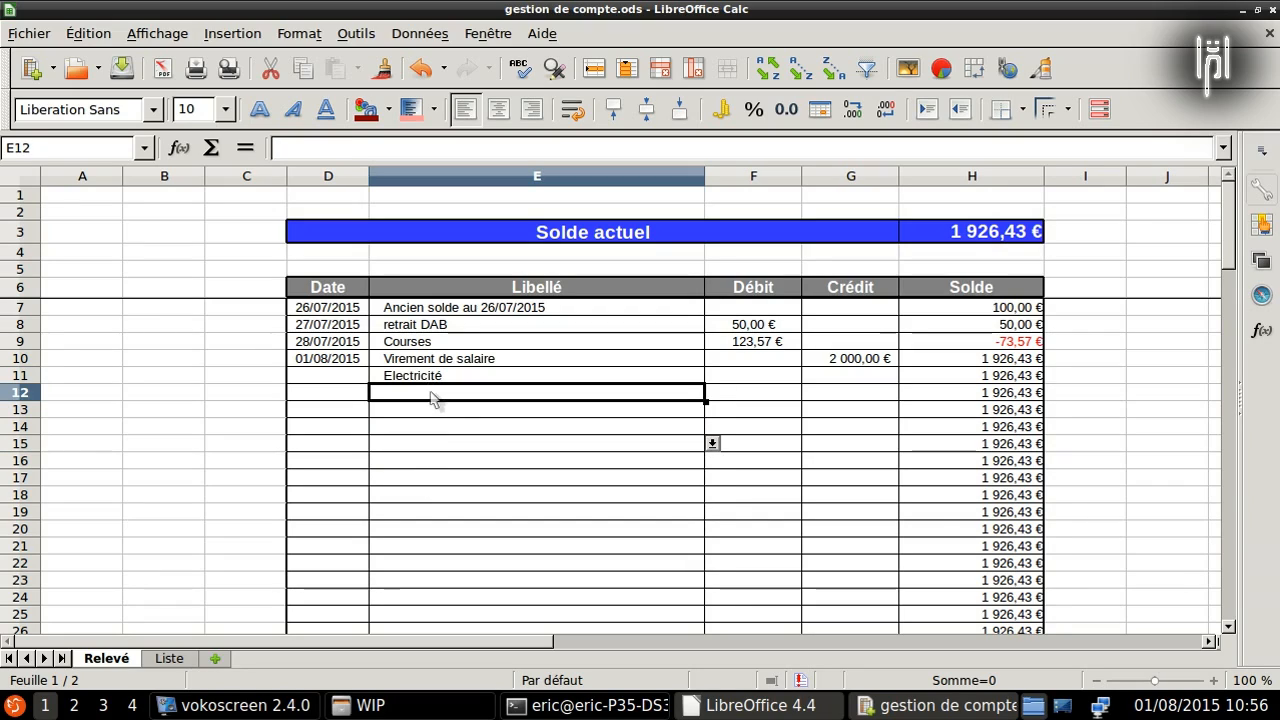
pyautogui.click(441, 417)
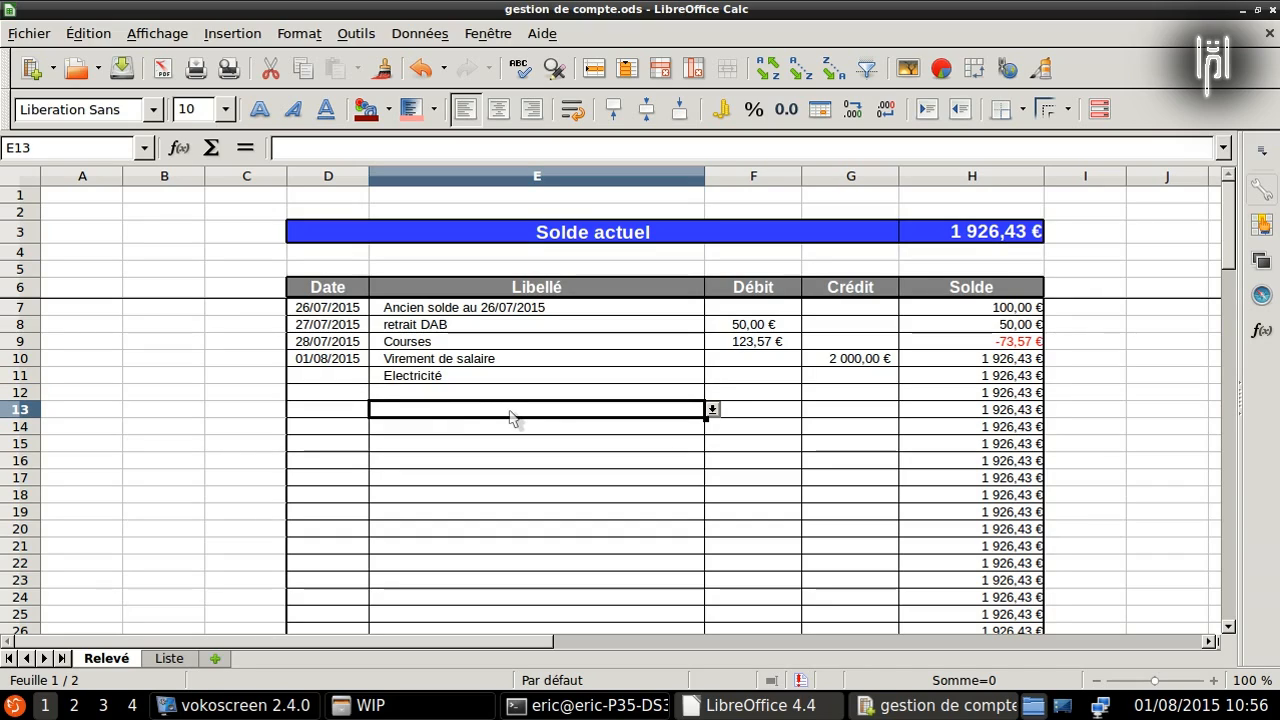
pyautogui.write('CE que je veux')
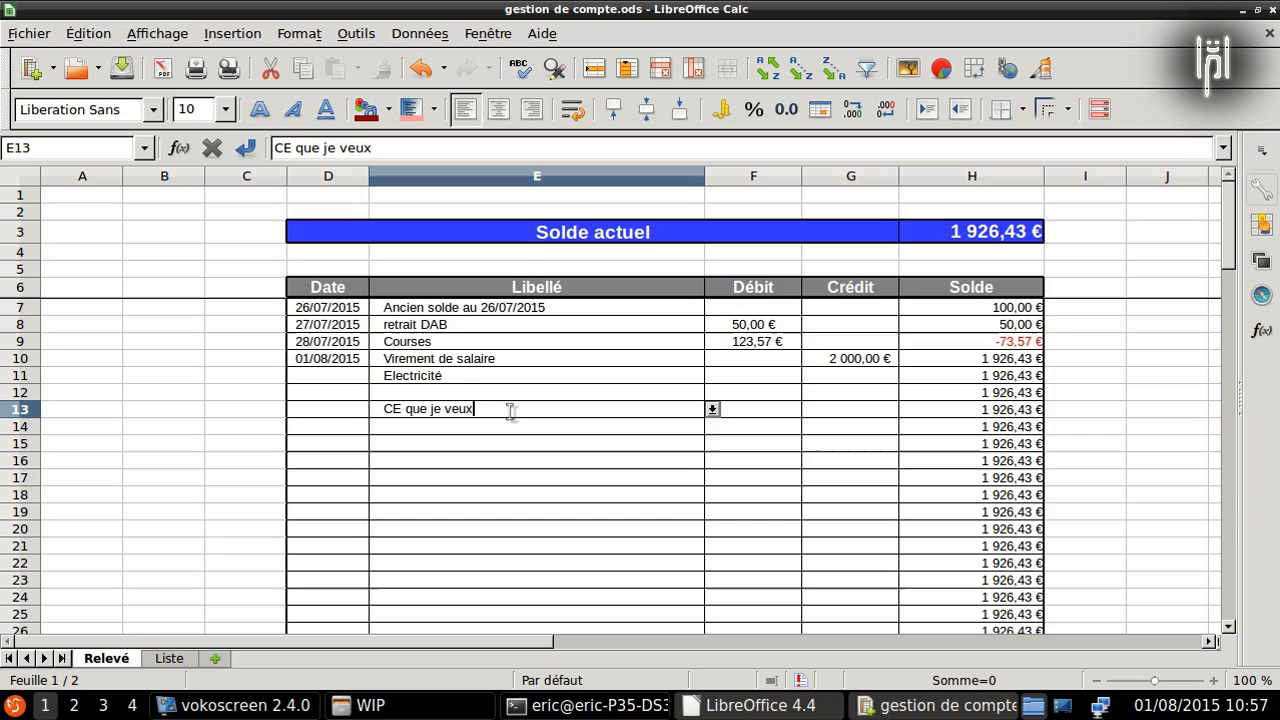
pyautogui.press('Return')
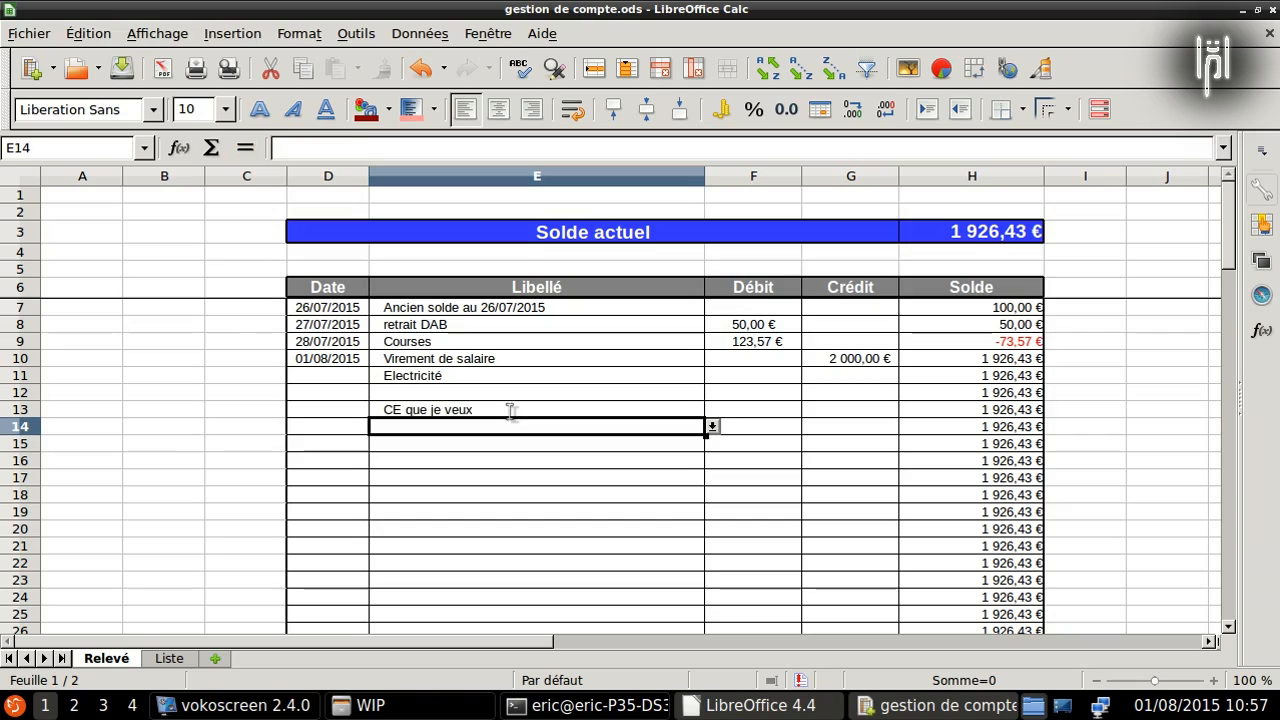
# Step: Clear the test labels from cells E11:E13
pyautogui.click(510, 410)
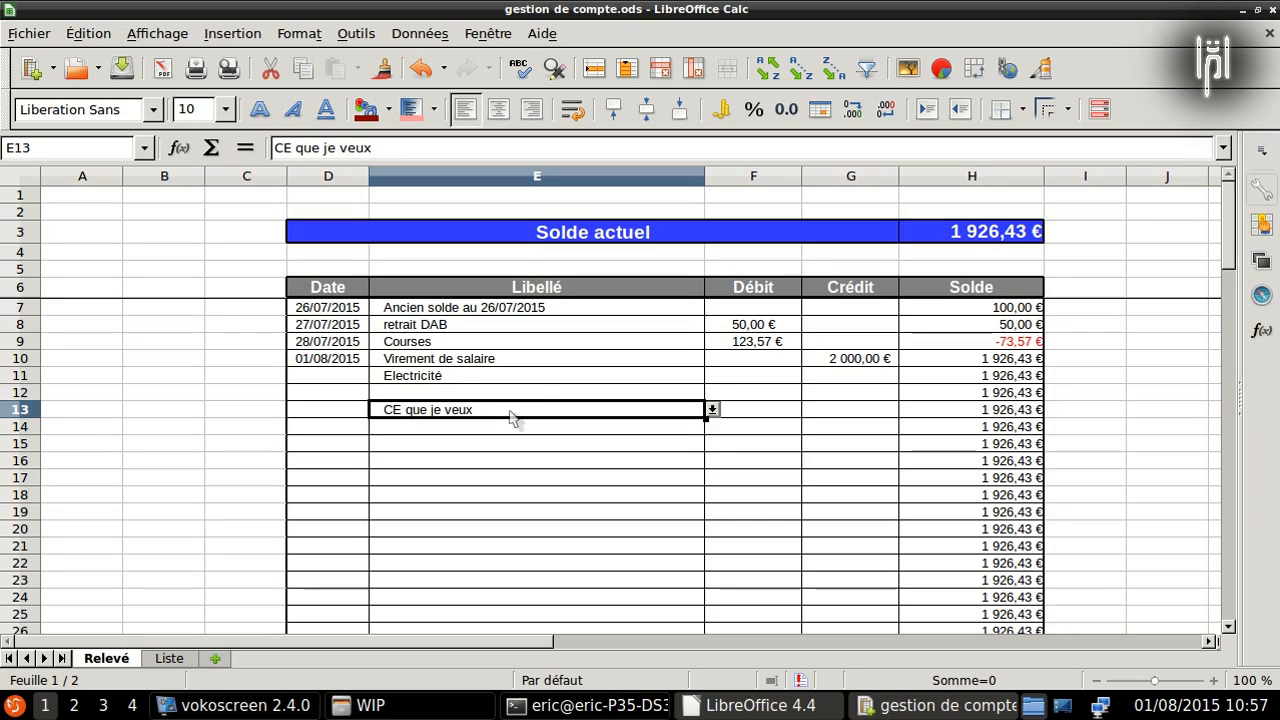
pyautogui.click(480, 377)
pyautogui.moveTo(480, 377); pyautogui.dragTo(485, 416)
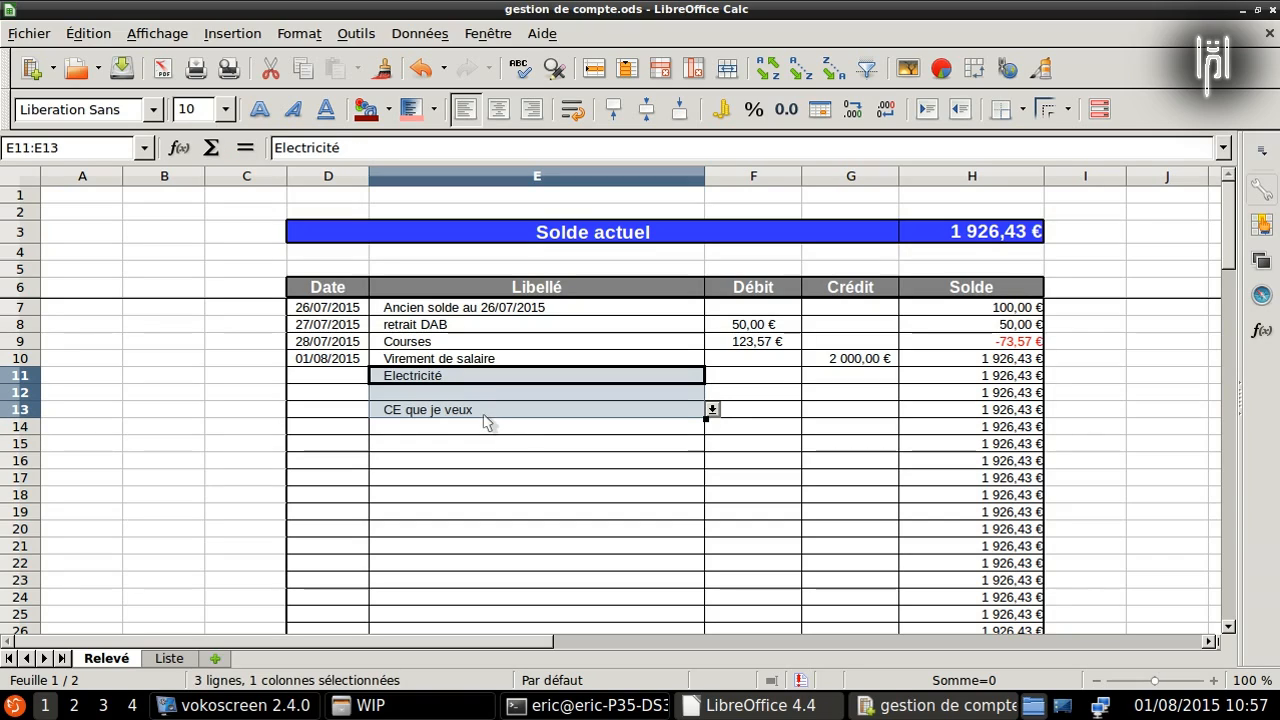
pyautogui.press('Delete')
pyautogui.click(471, 392)
# Step: Review the labels offered by the drop-down list in E11 without choosing one
pyautogui.click(466, 378)
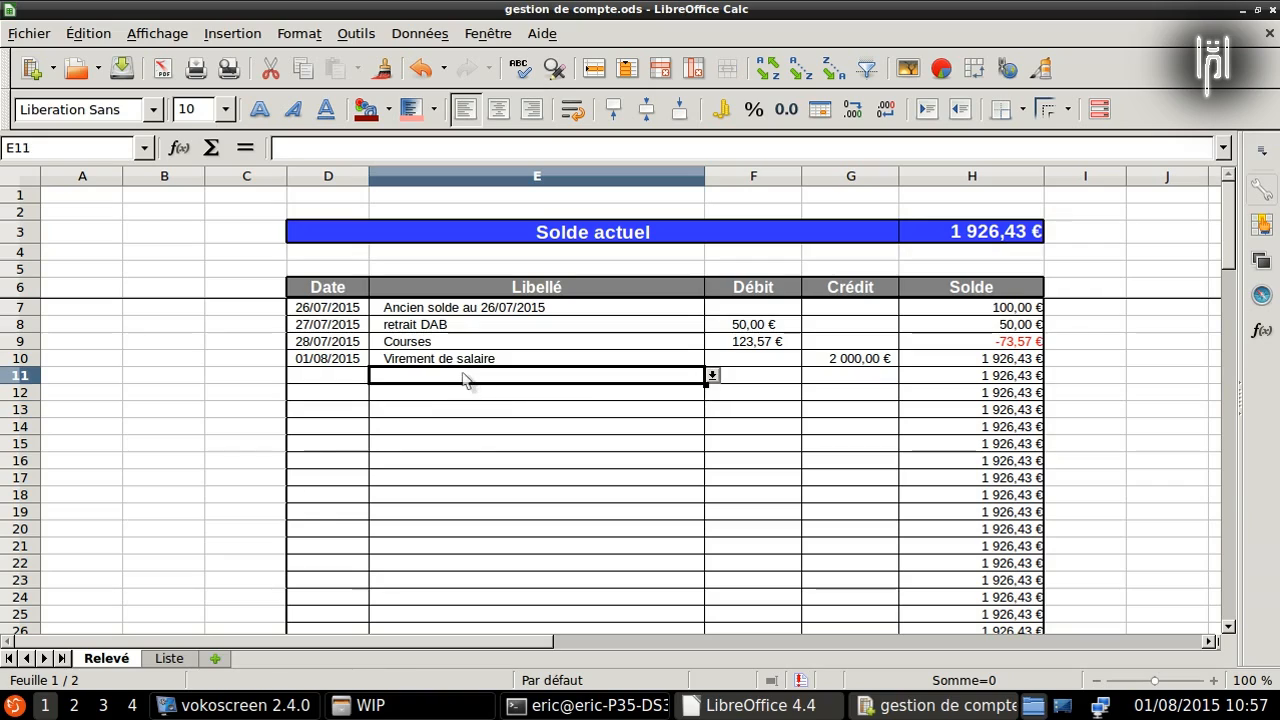
pyautogui.click(712, 375)
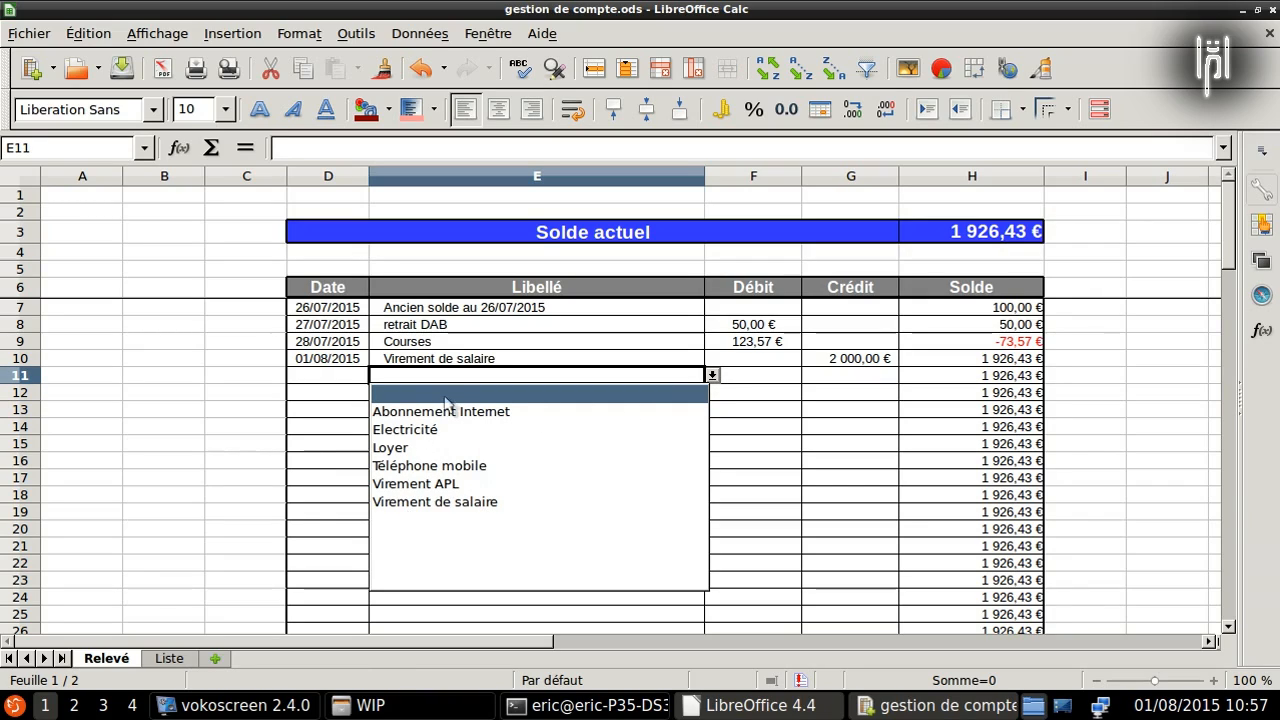
pyautogui.click(479, 377)
pyautogui.click(491, 394)
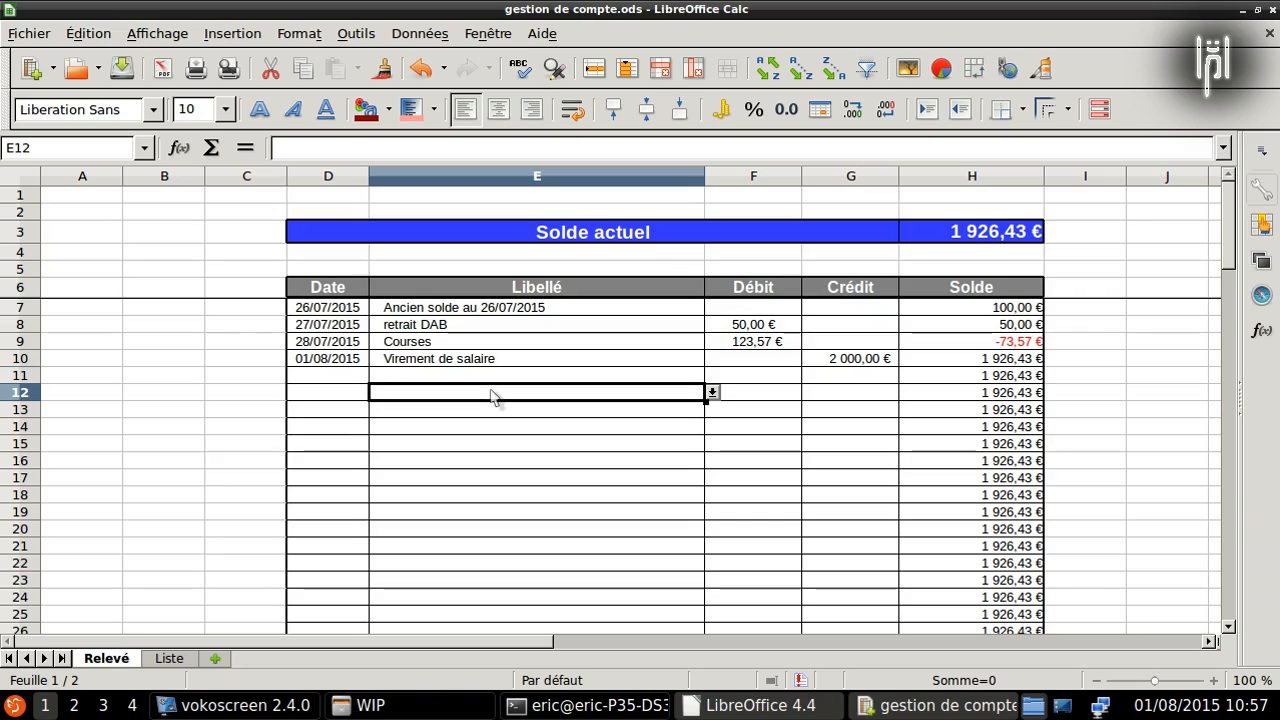
# Step: Review the validity criteria and source range of cell E11, leaving the settings without changes
pyautogui.click(483, 380)
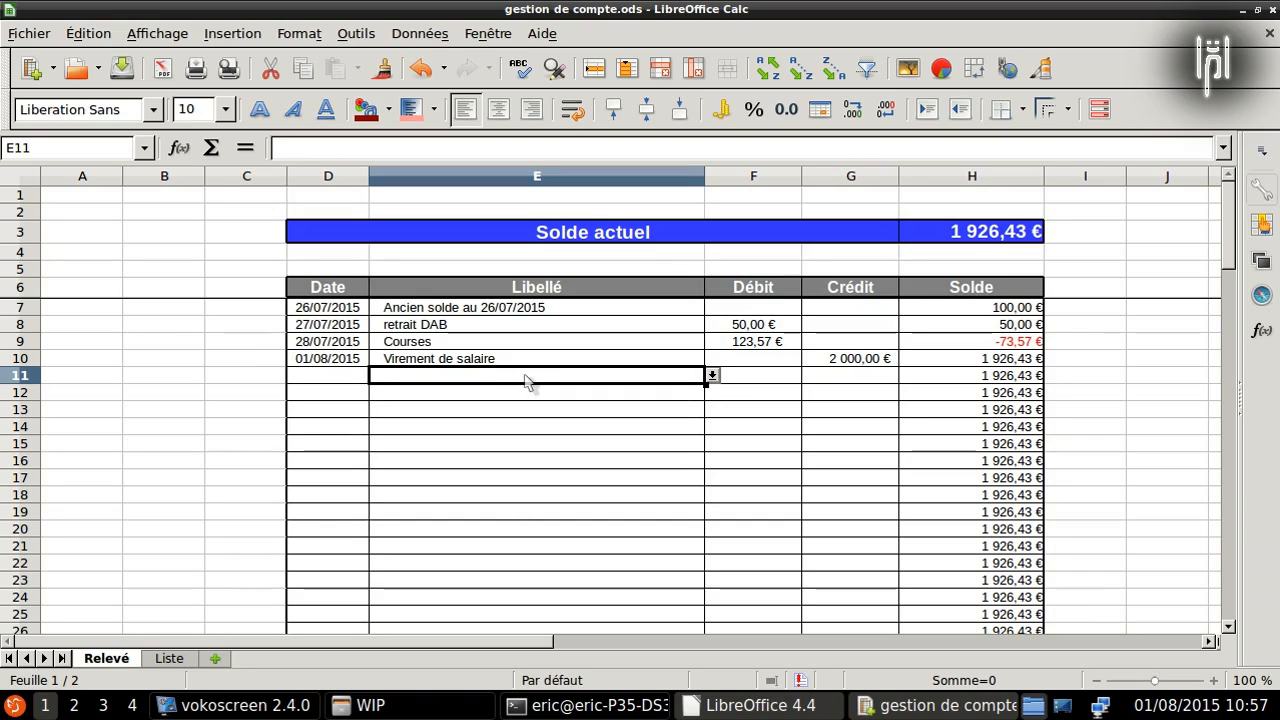
pyautogui.click(406, 38)
pyautogui.click(435, 269)
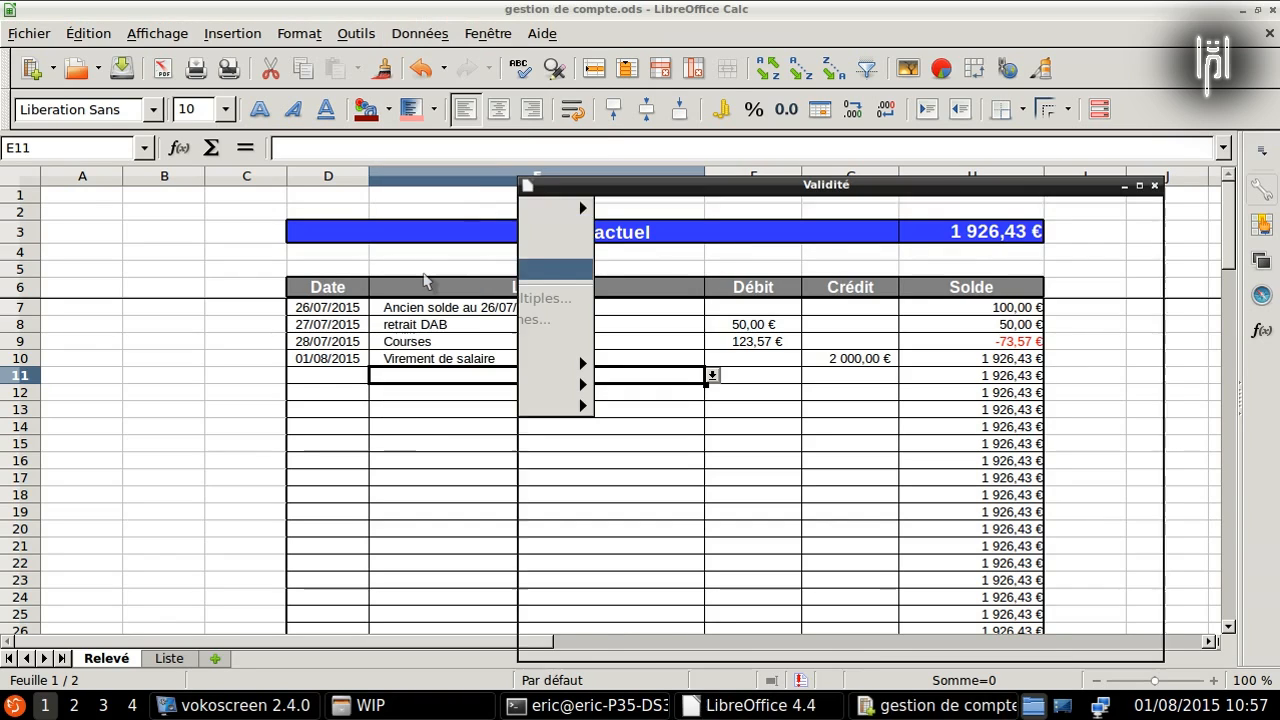
pyautogui.click(550, 221)
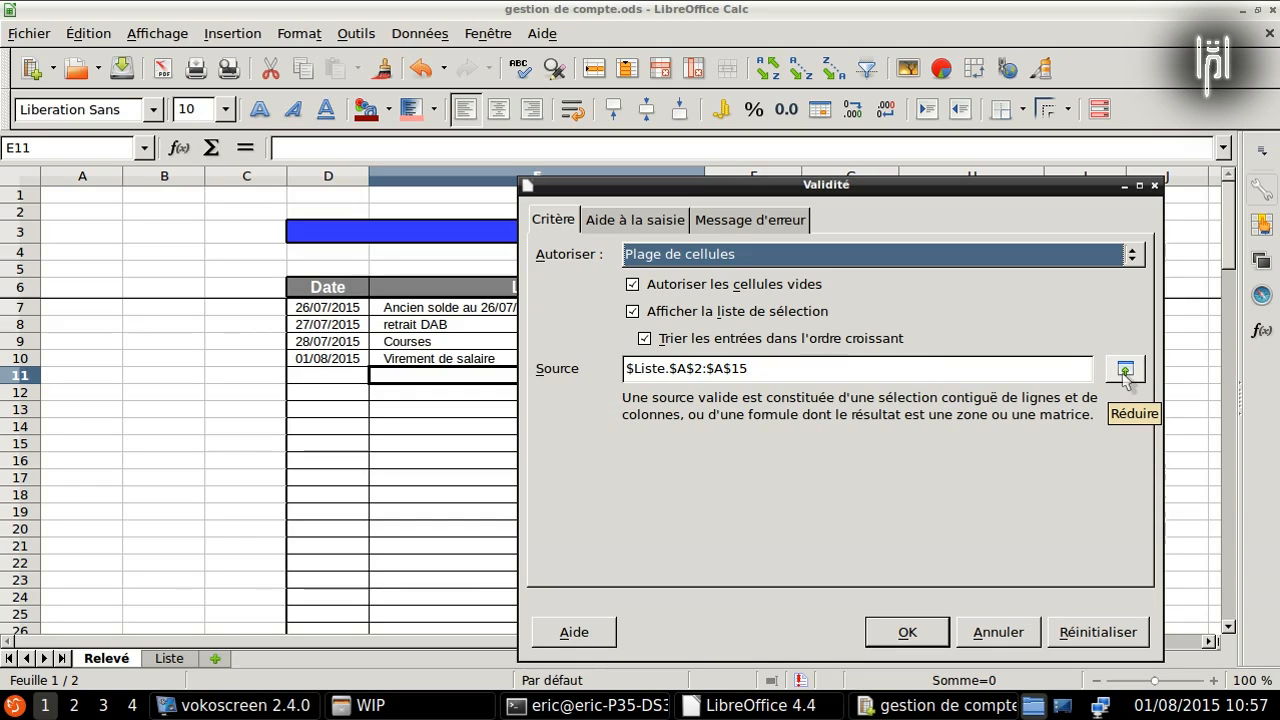
pyautogui.click(982, 642)
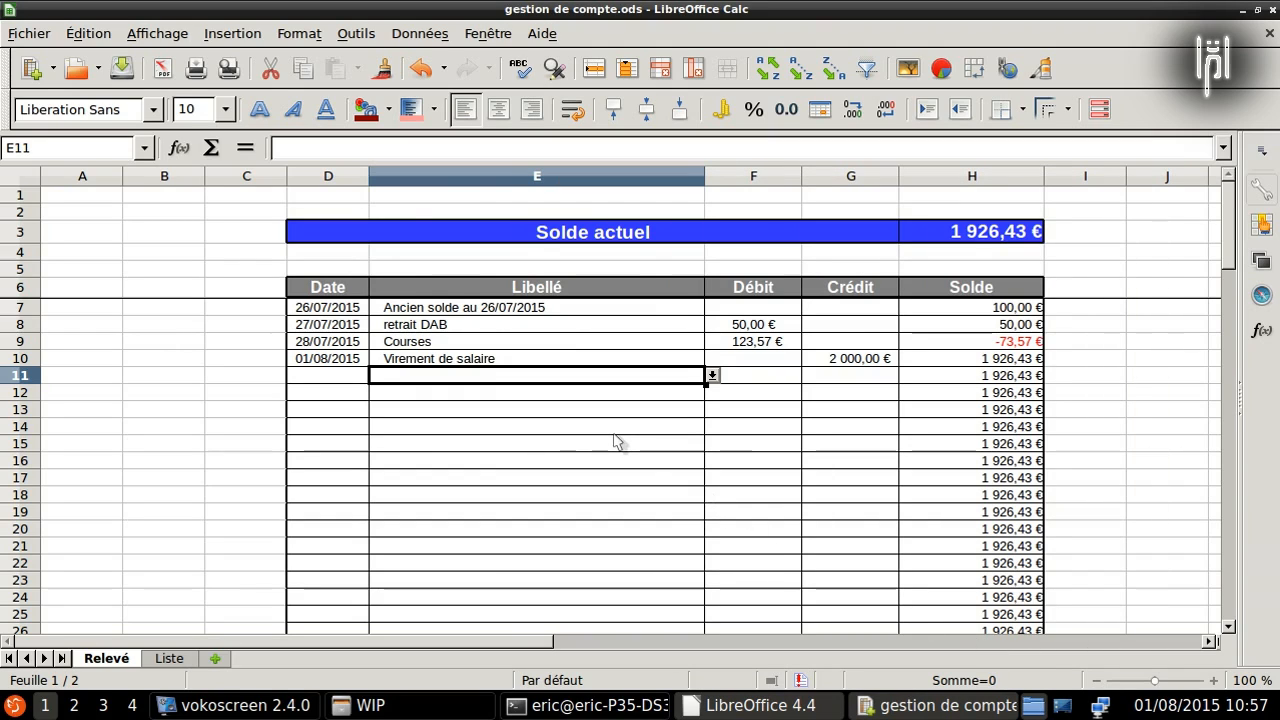
pyautogui.click(771, 380)
pyautogui.click(522, 380)
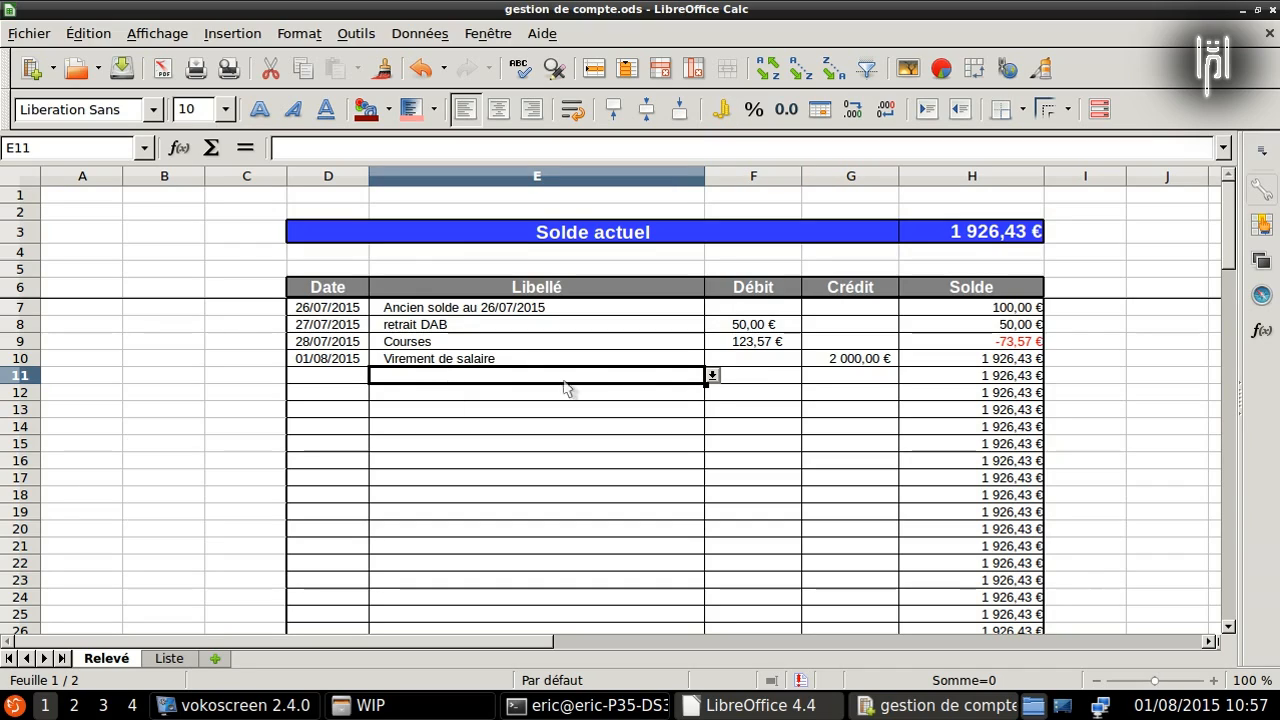
pyautogui.click(766, 385)
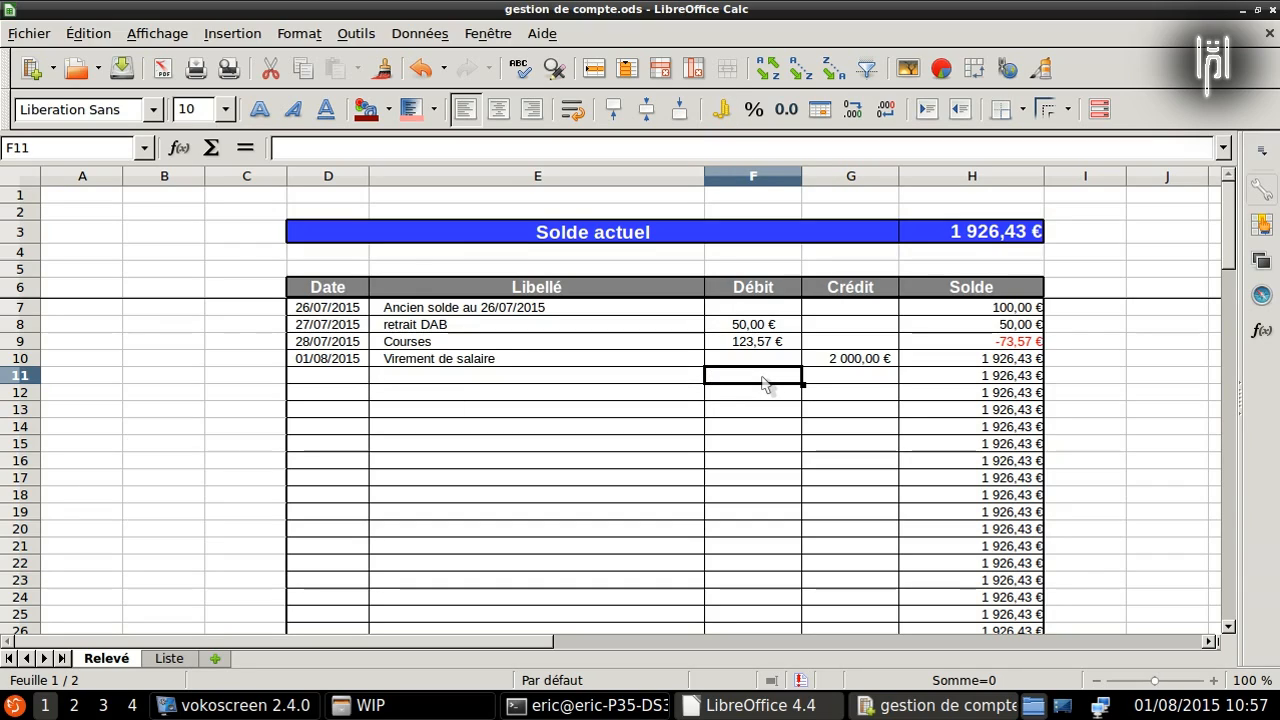
pyautogui.click(829, 380)
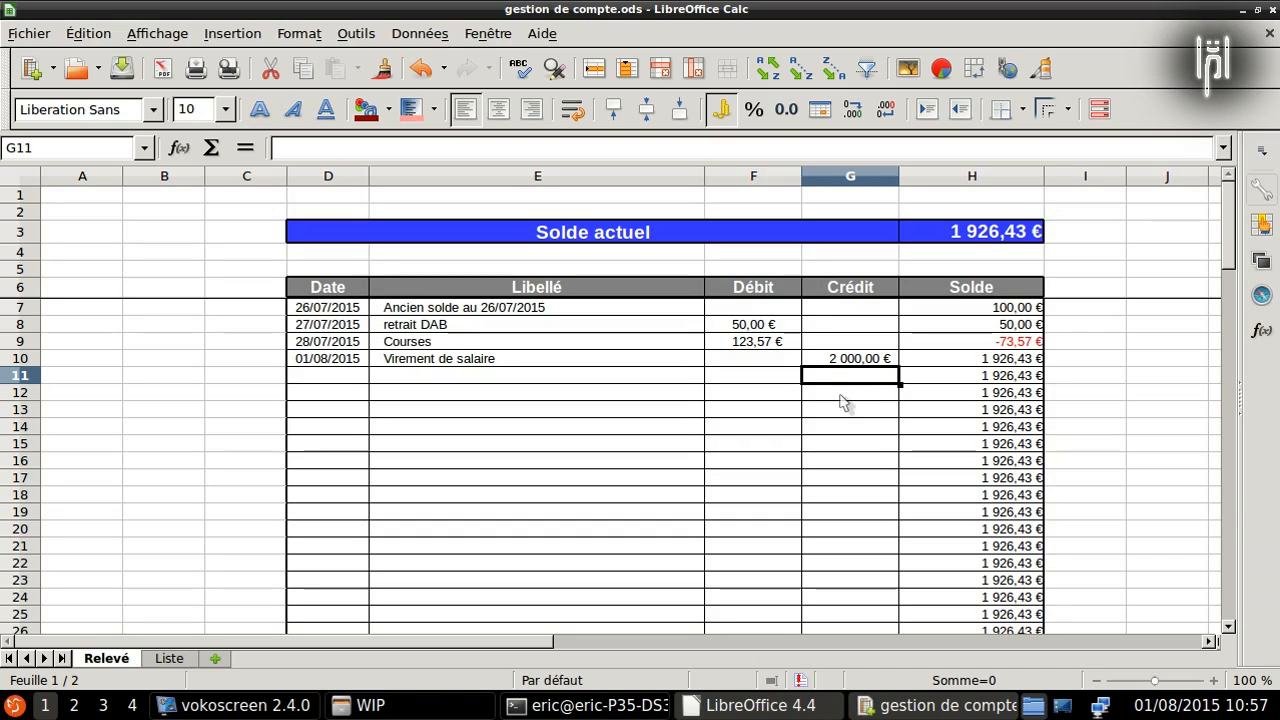
pyautogui.click(735, 380)
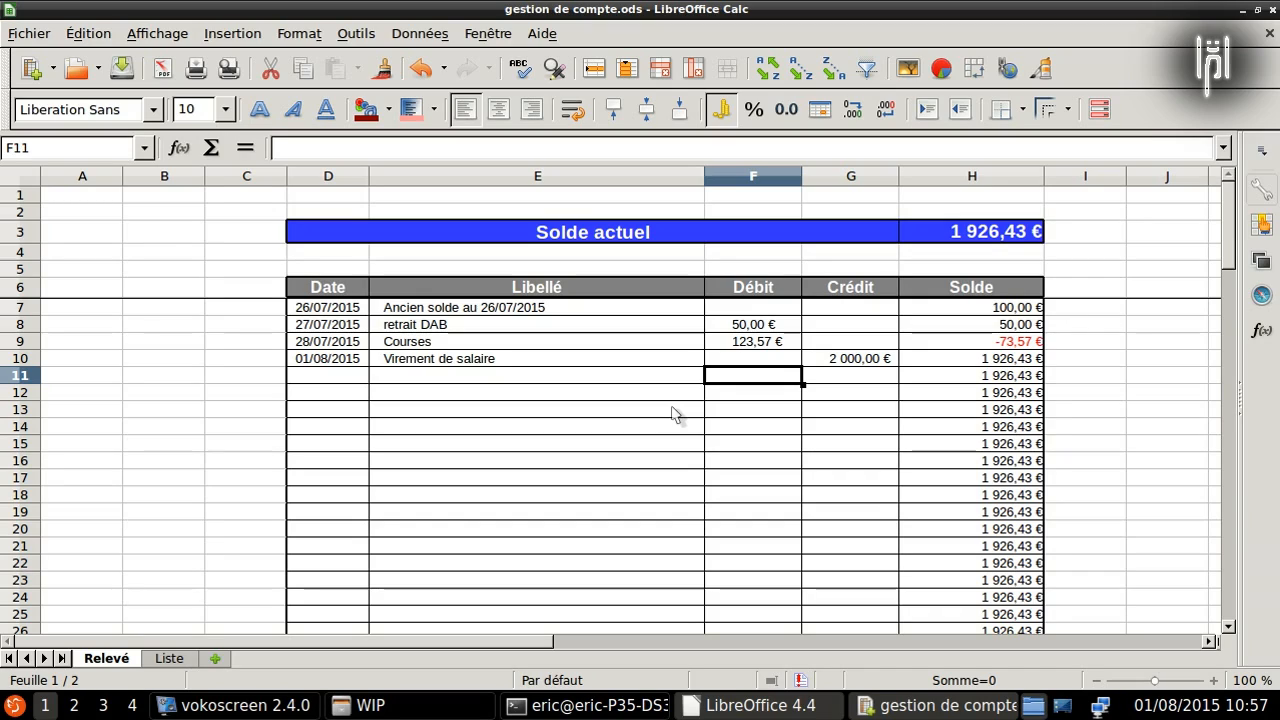
pyautogui.write('=')
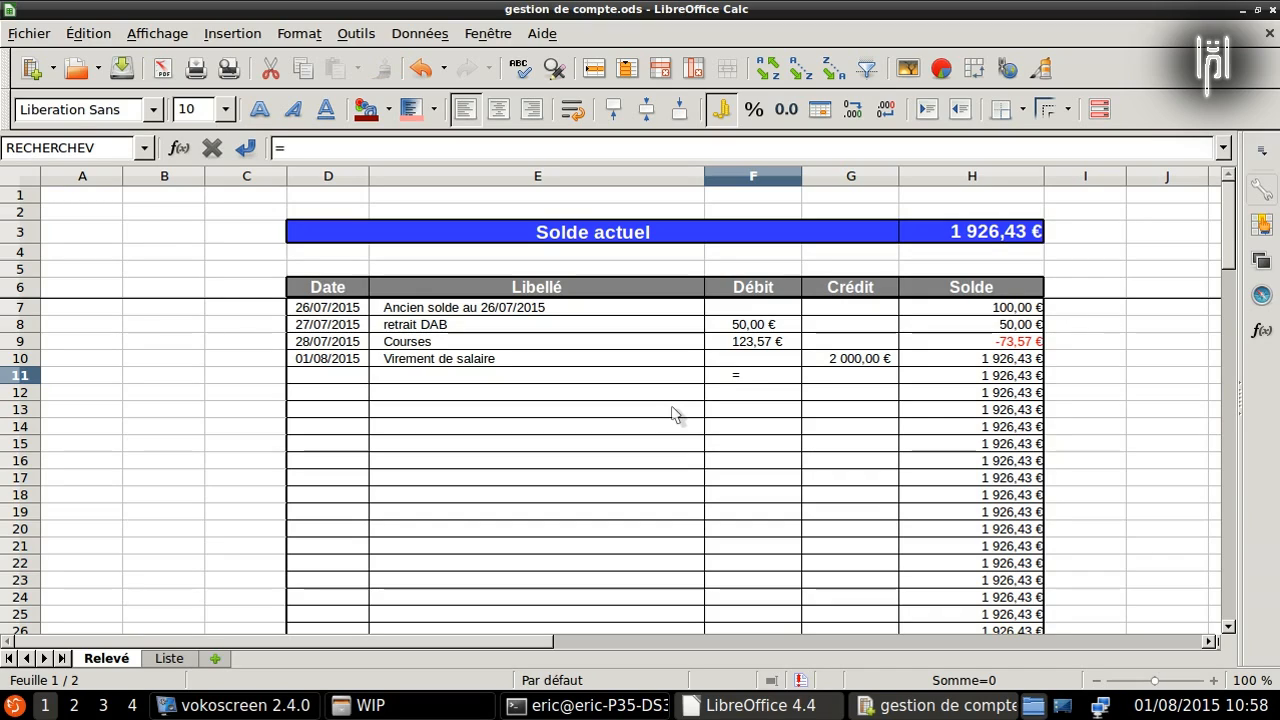
pyautogui.write('recherv')
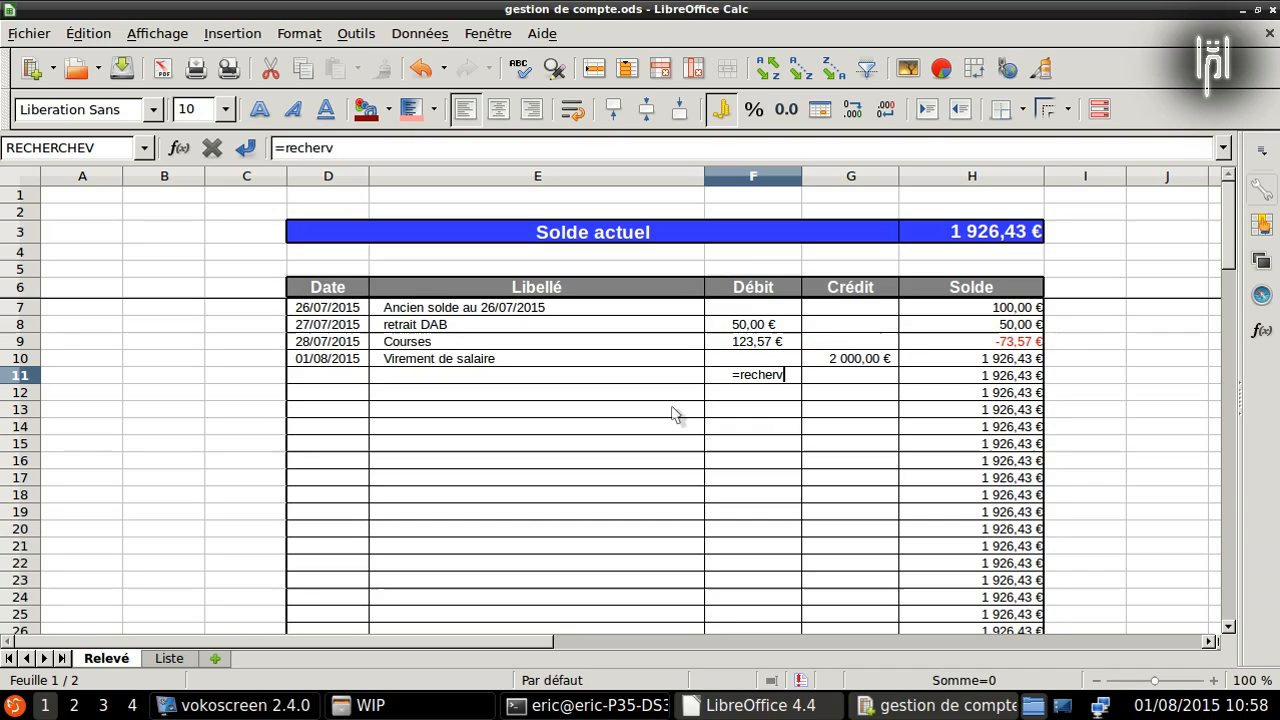
pyautogui.press('BackSpace')
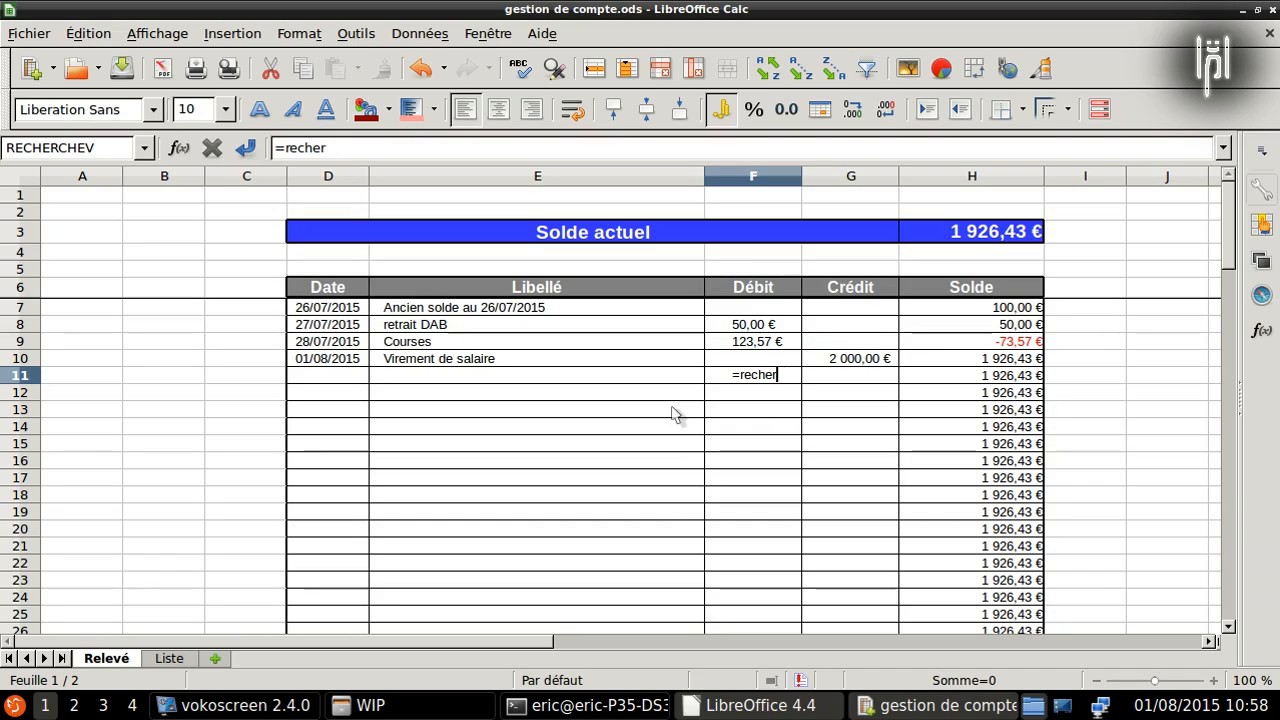
pyautogui.write('chev')
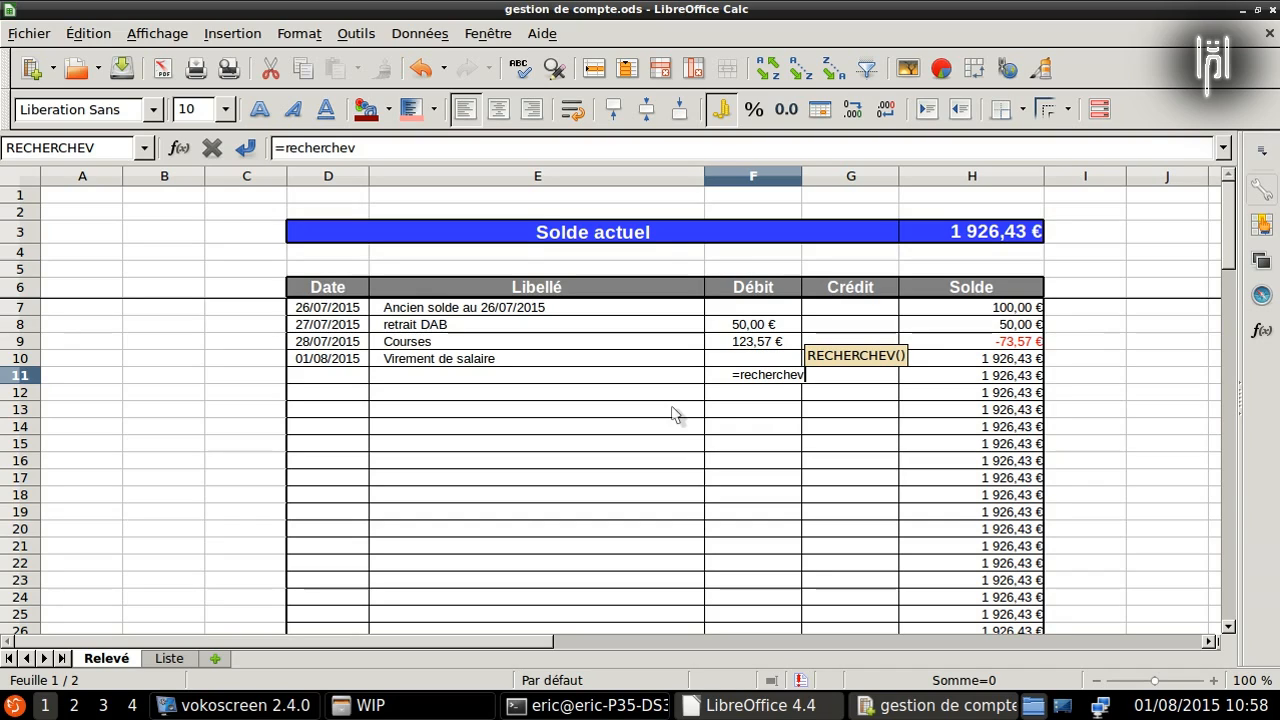
pyautogui.write('(')
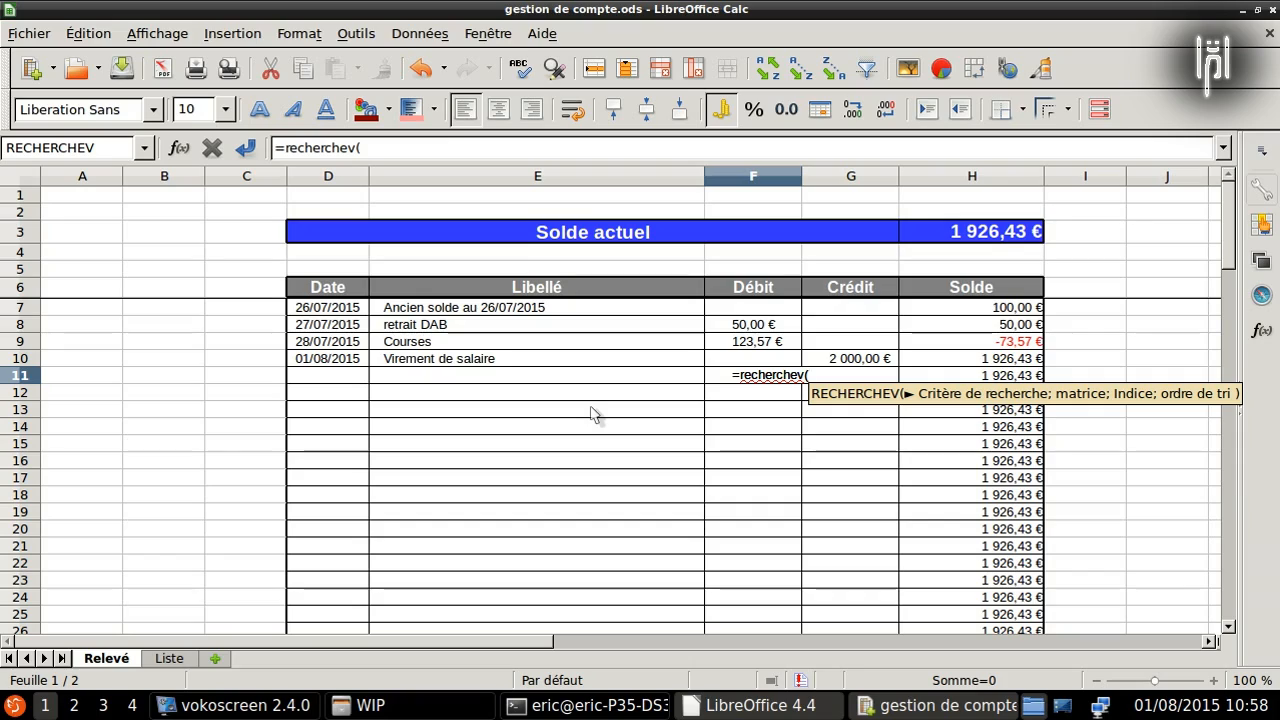
pyautogui.press('Escape')
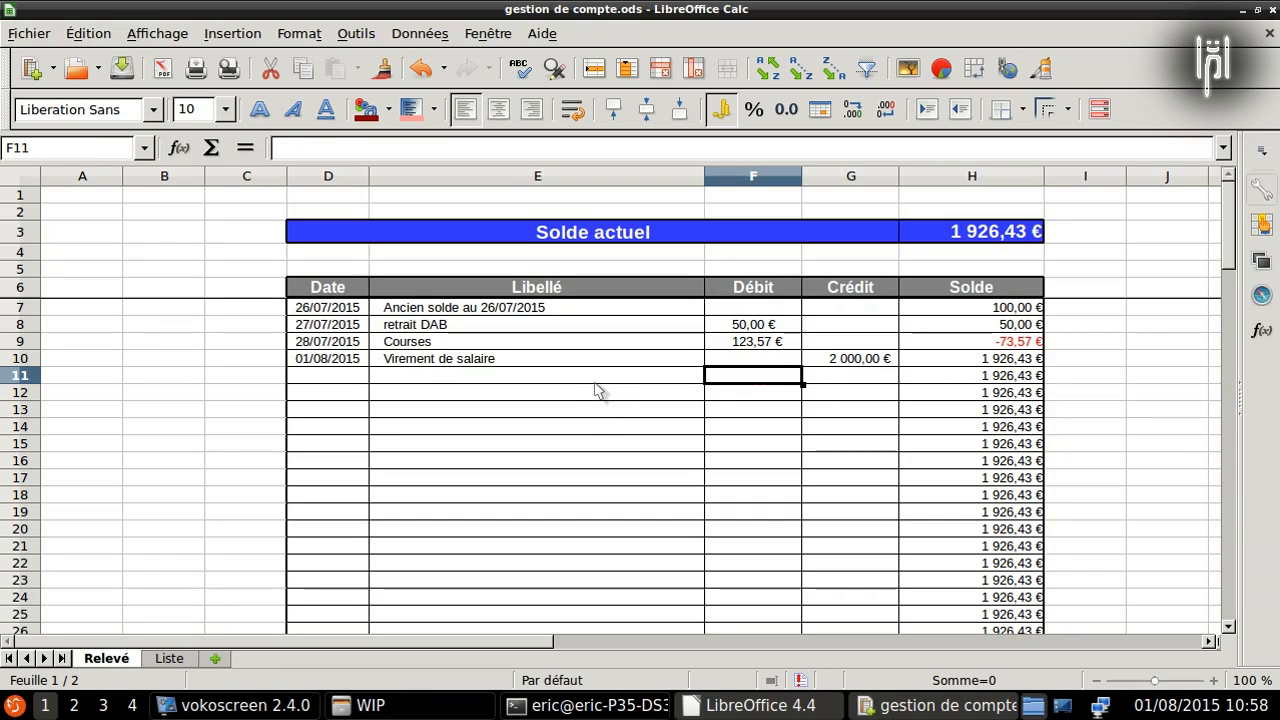
# Step: Choose "Abonnement Internet" from the drop-down list of Libellé cell E11
pyautogui.click(597, 379)
pyautogui.click(712, 376)
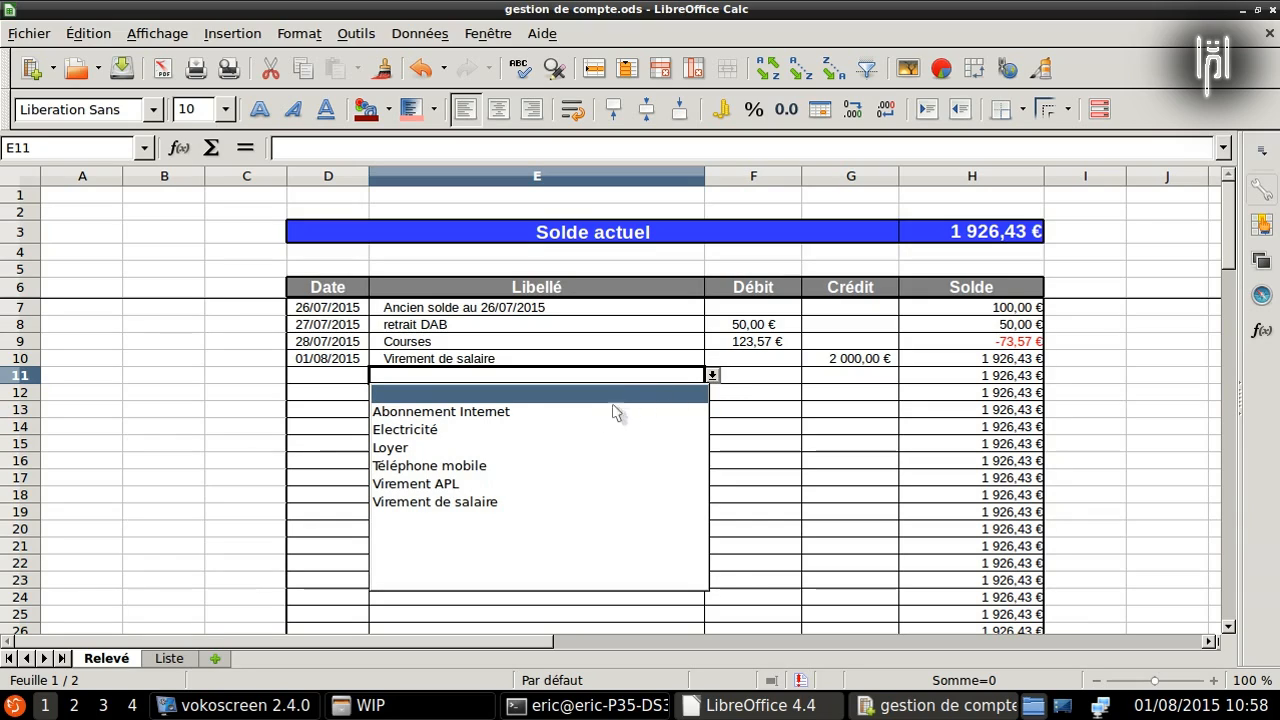
pyautogui.click(477, 411)
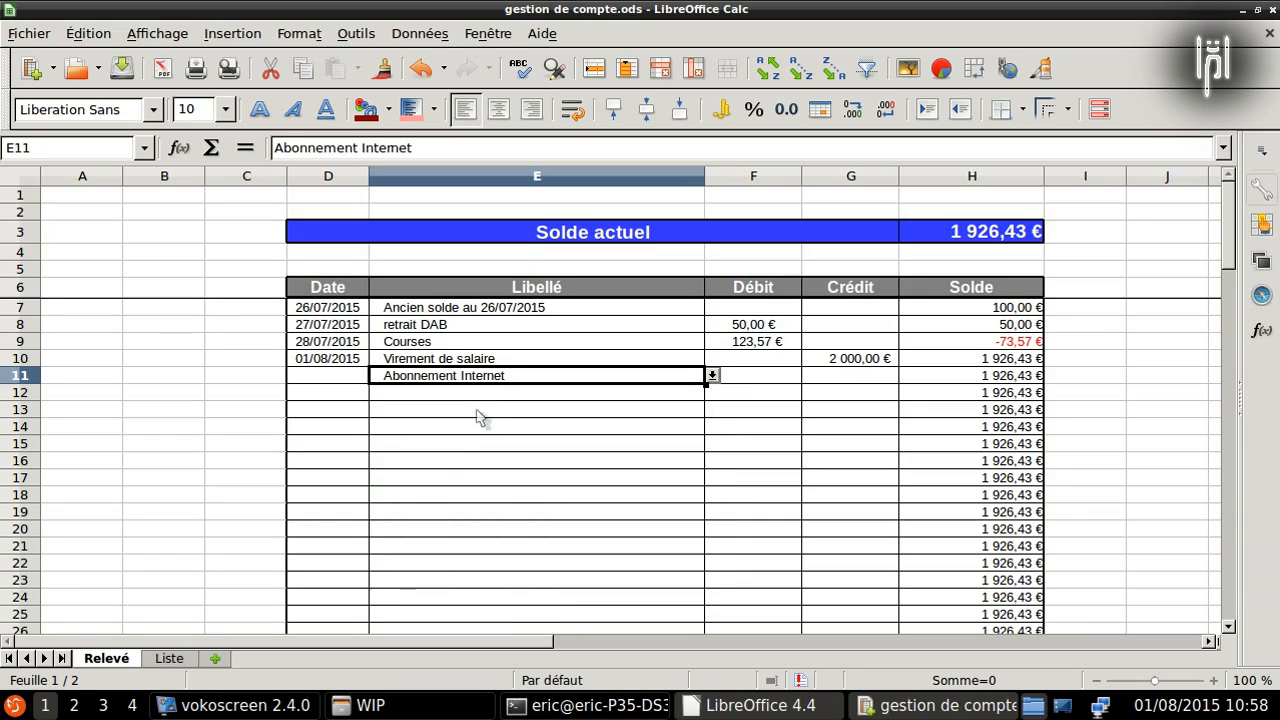
# Step: Begin a RECHERCHEV formula in F11 with E11 as search criterion and Liste.A2:C15 as the lookup matrix
pyautogui.click(745, 380)
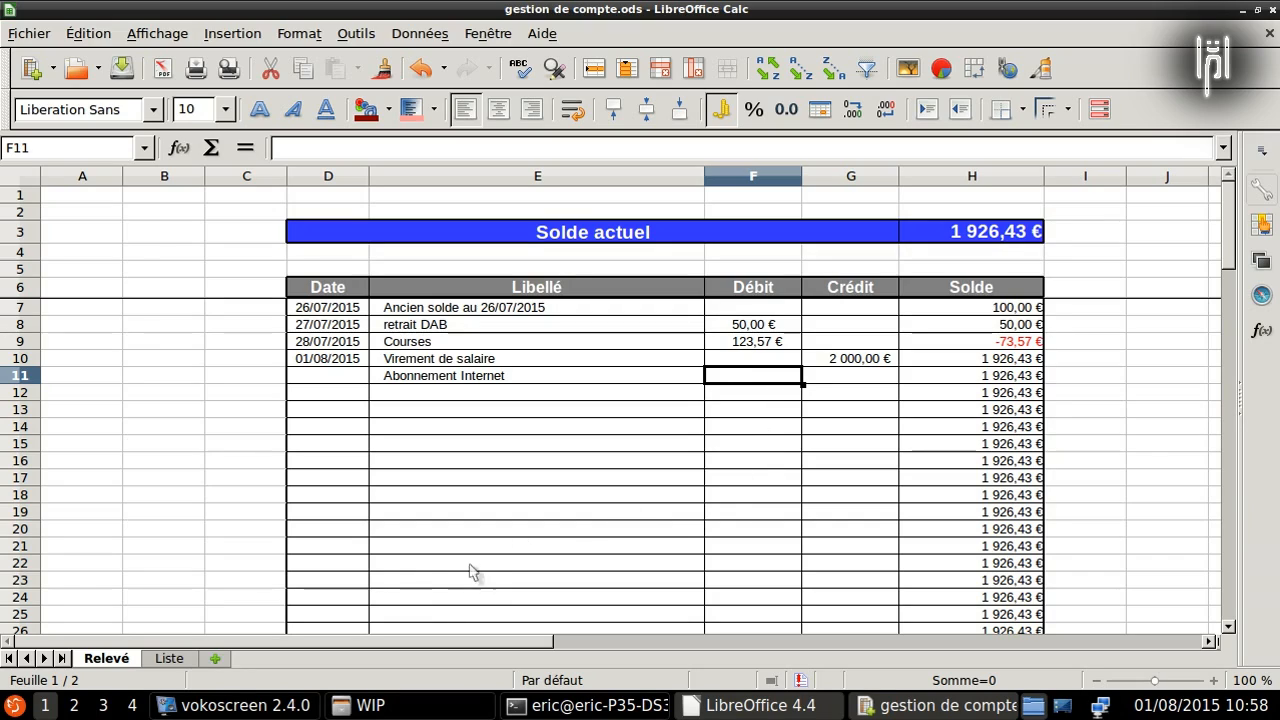
pyautogui.write('=re')
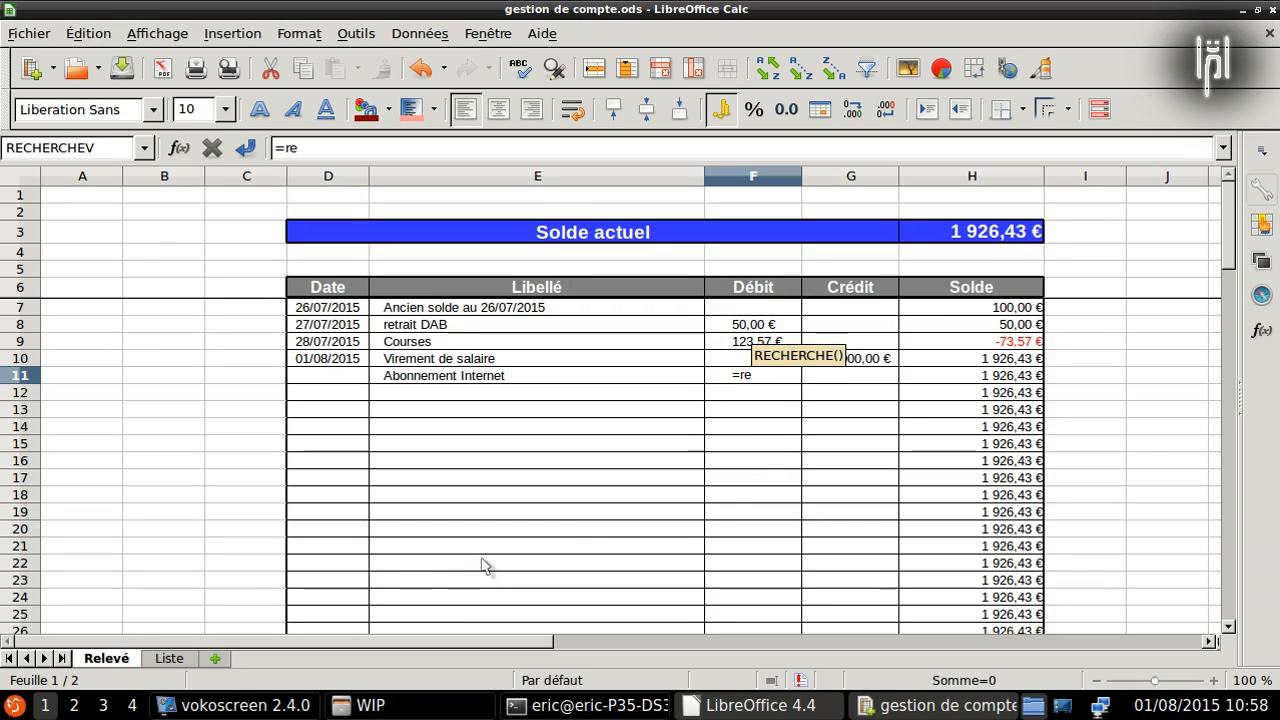
pyautogui.write('cherche')
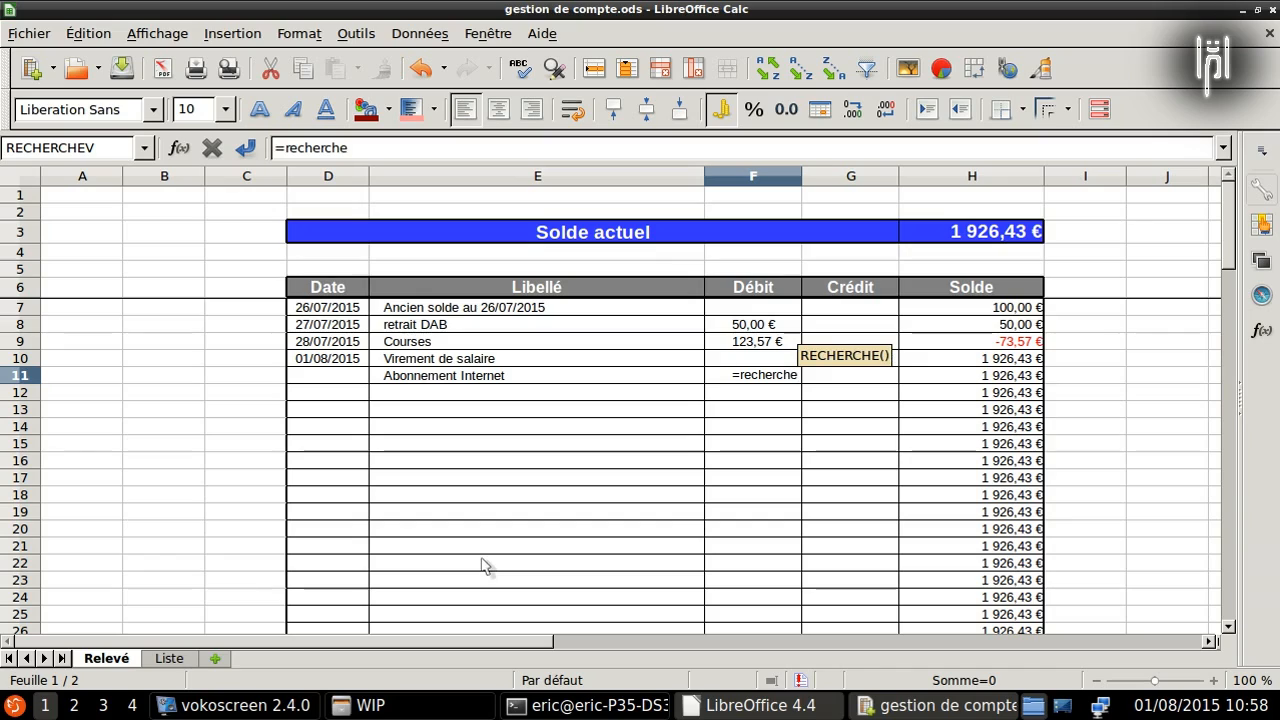
pyautogui.write('v(')
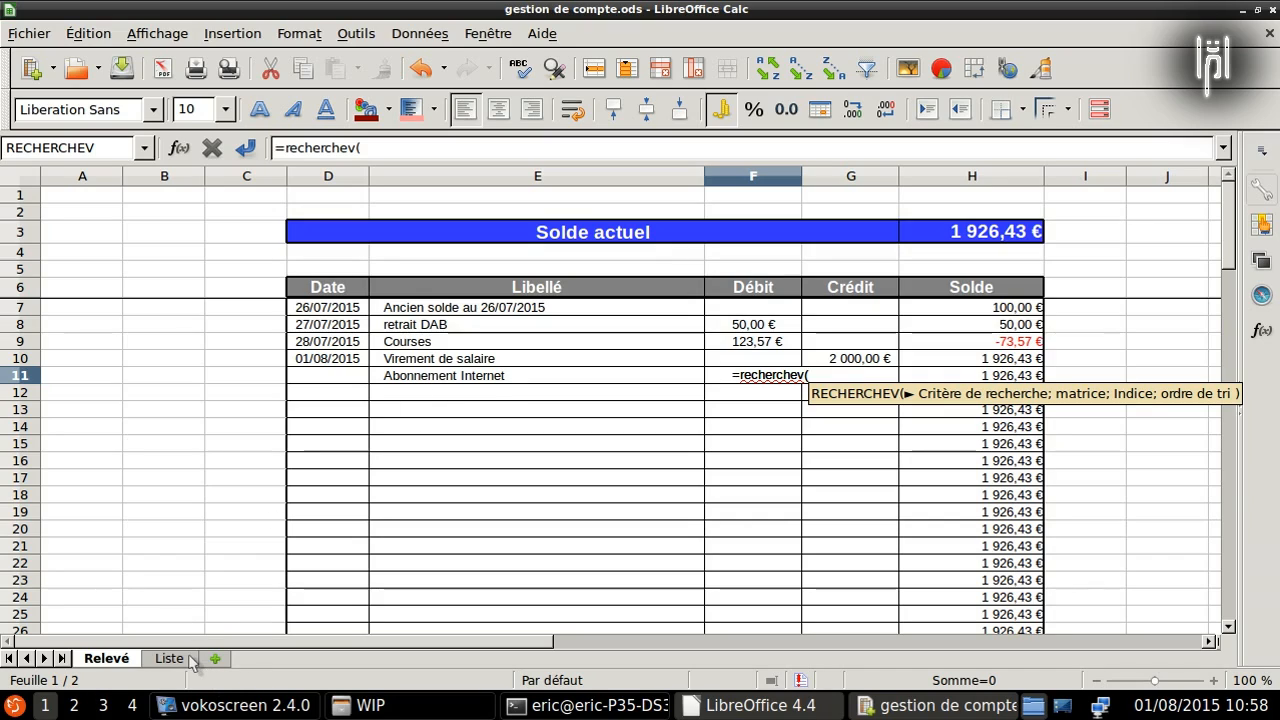
pyautogui.click(448, 378)
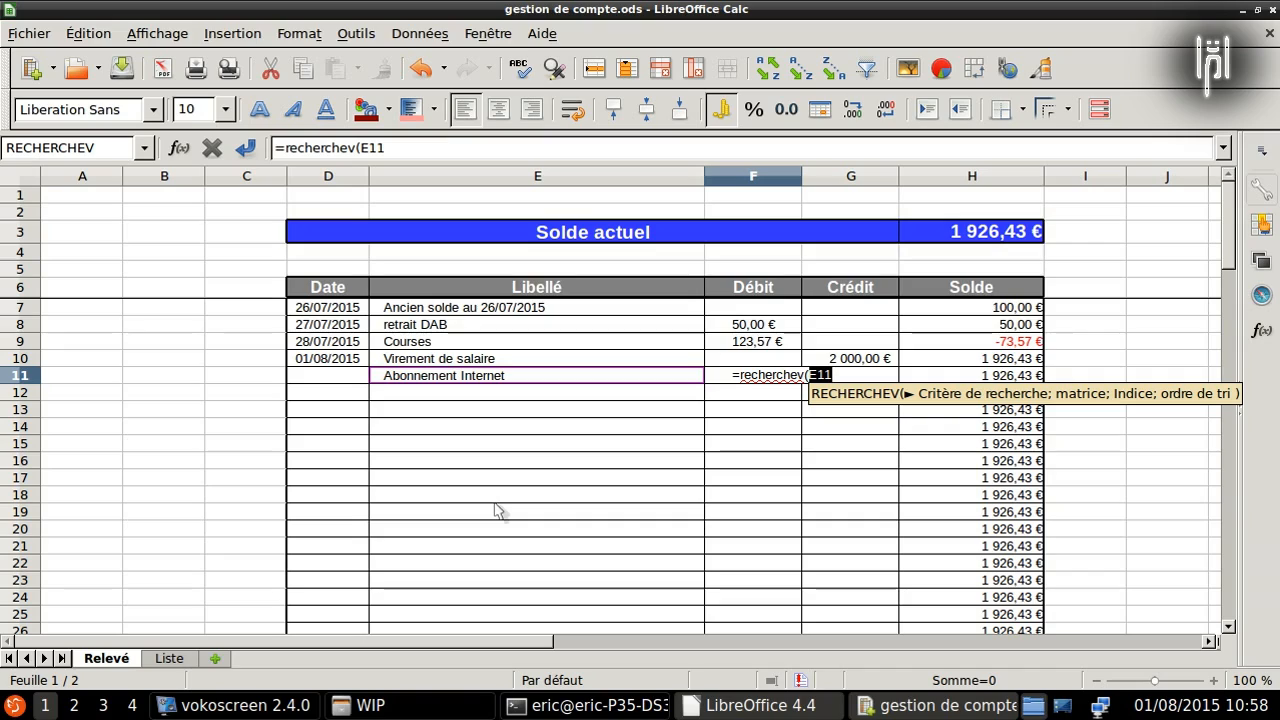
pyautogui.write(';')
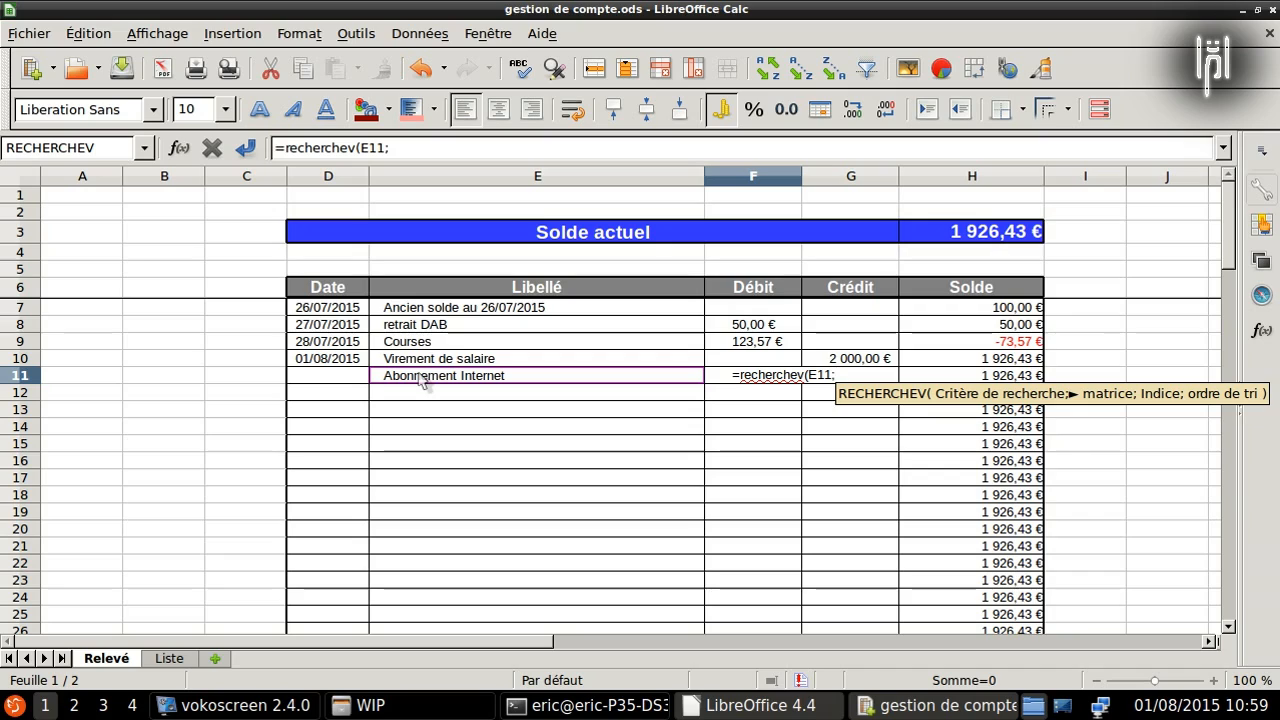
pyautogui.click(169, 659)
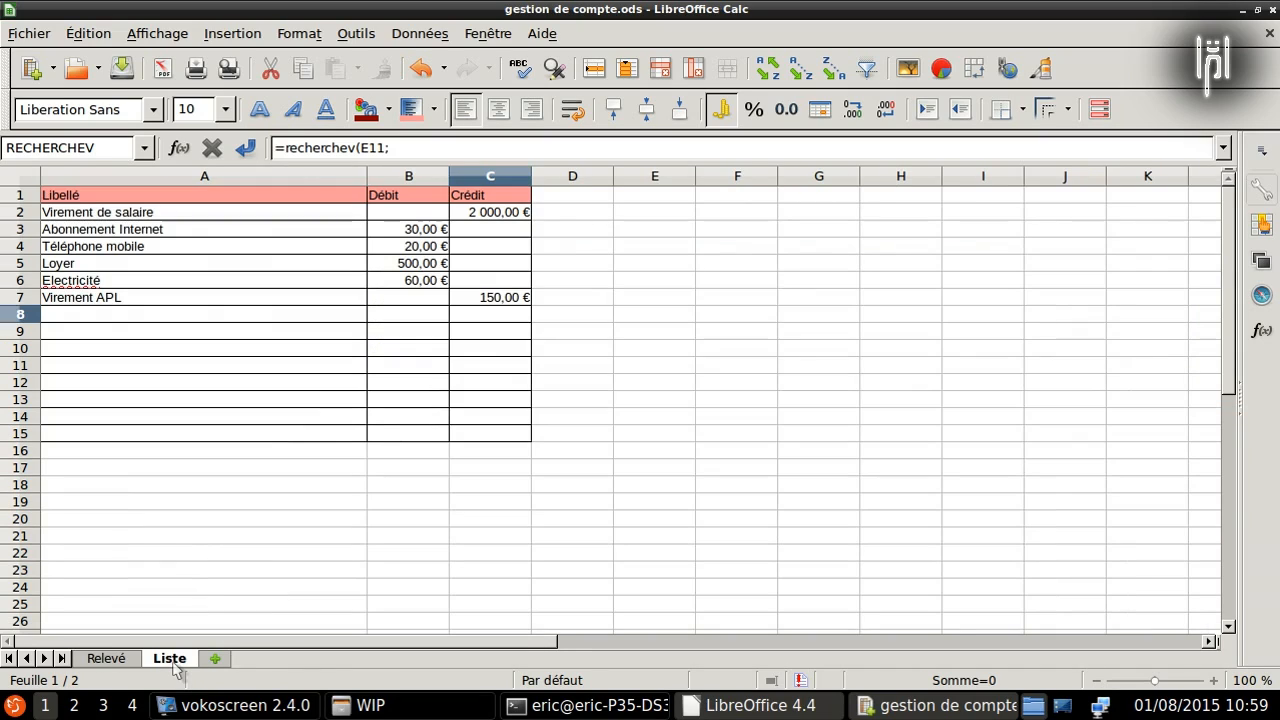
pyautogui.moveTo(78, 214); pyautogui.dragTo(472, 447)
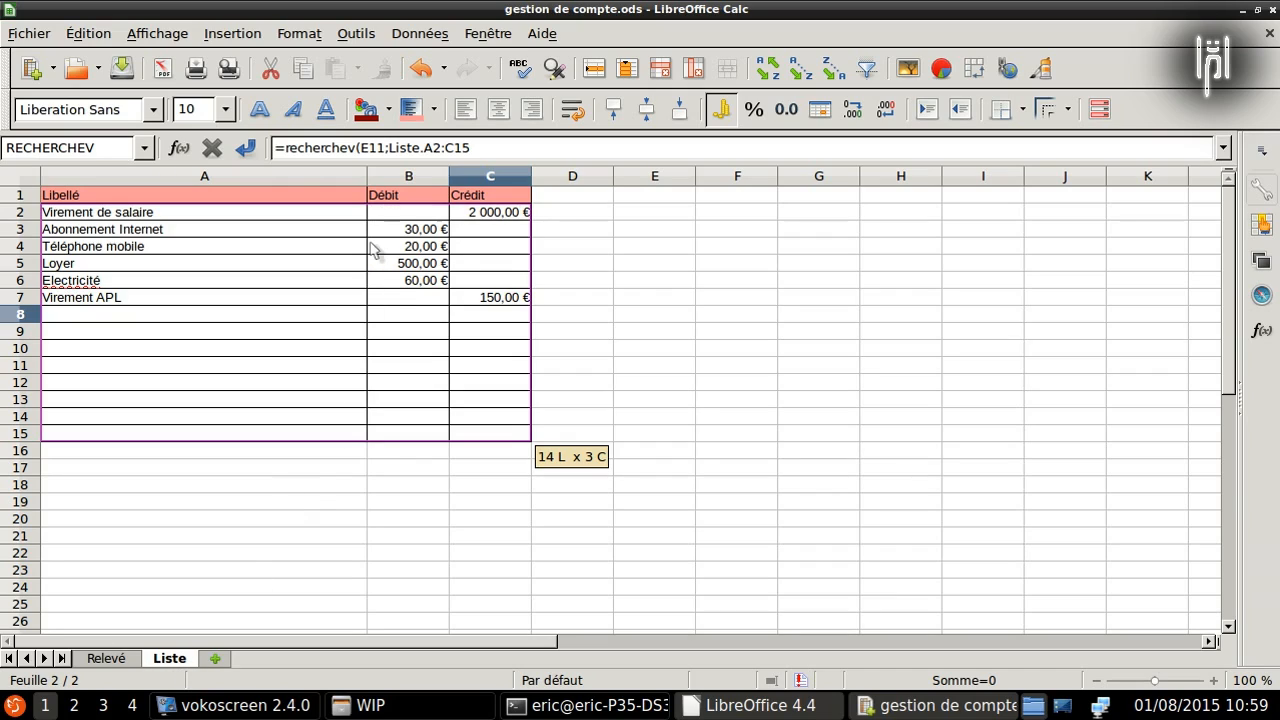
# Step: Complete the RECHERCHEV formula with column index 1 and sort order 0, and enter it in F11
pyautogui.click(474, 149)
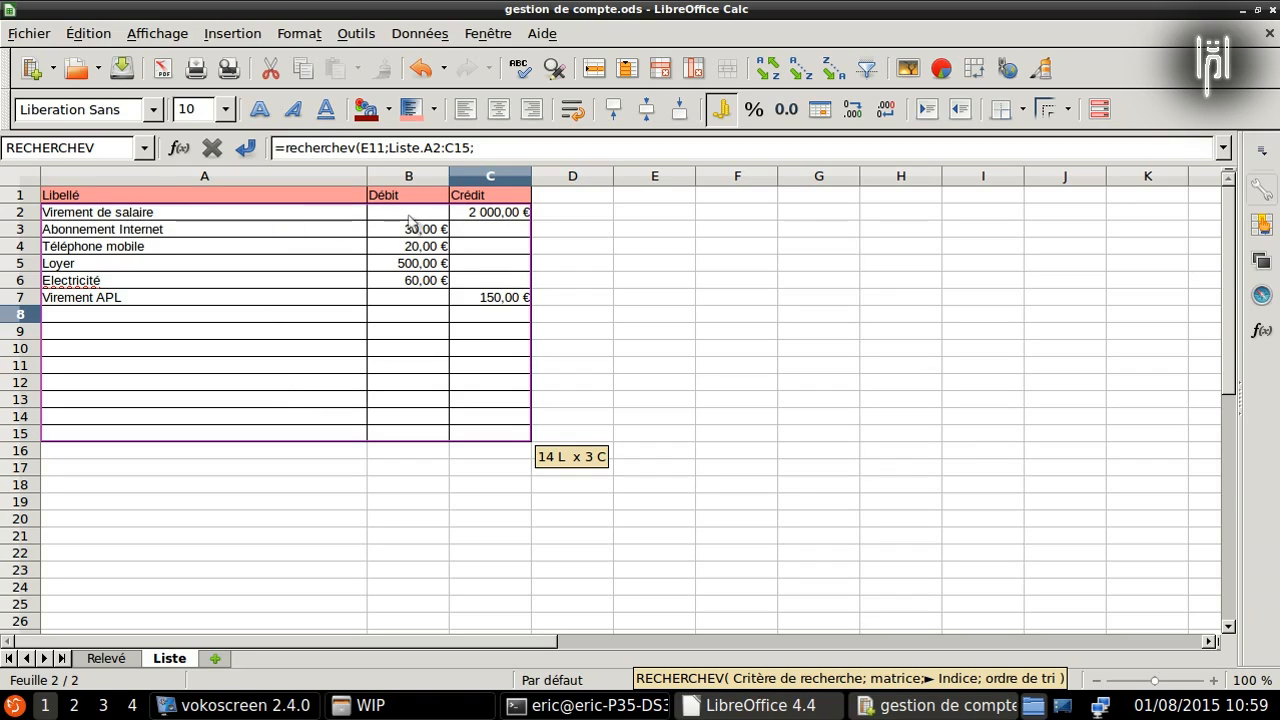
pyautogui.click(481, 148)
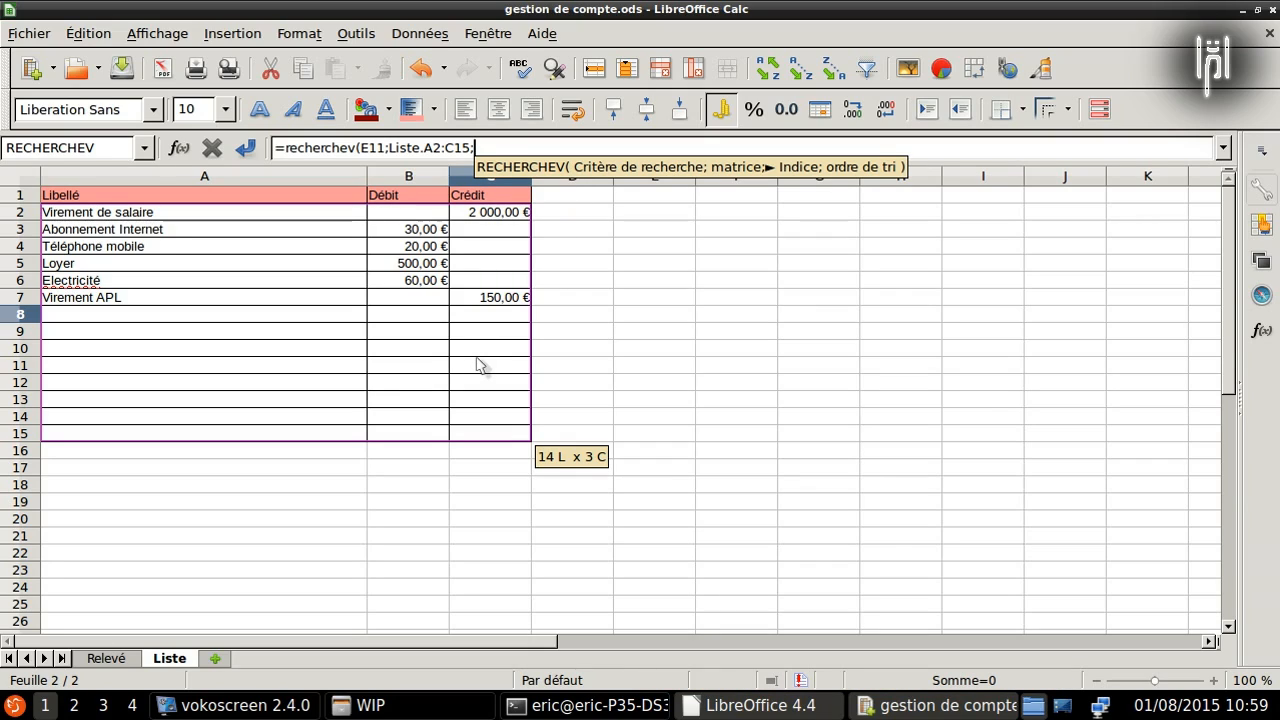
pyautogui.write('1')
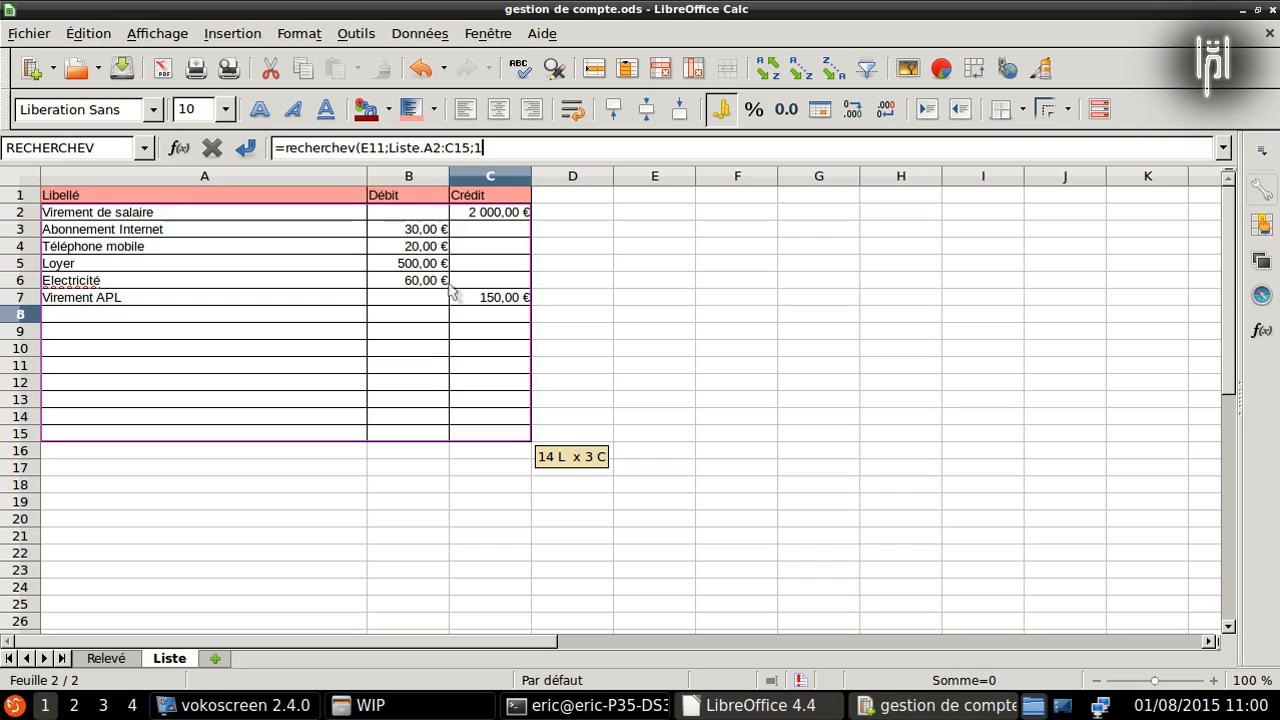
pyautogui.write(';')
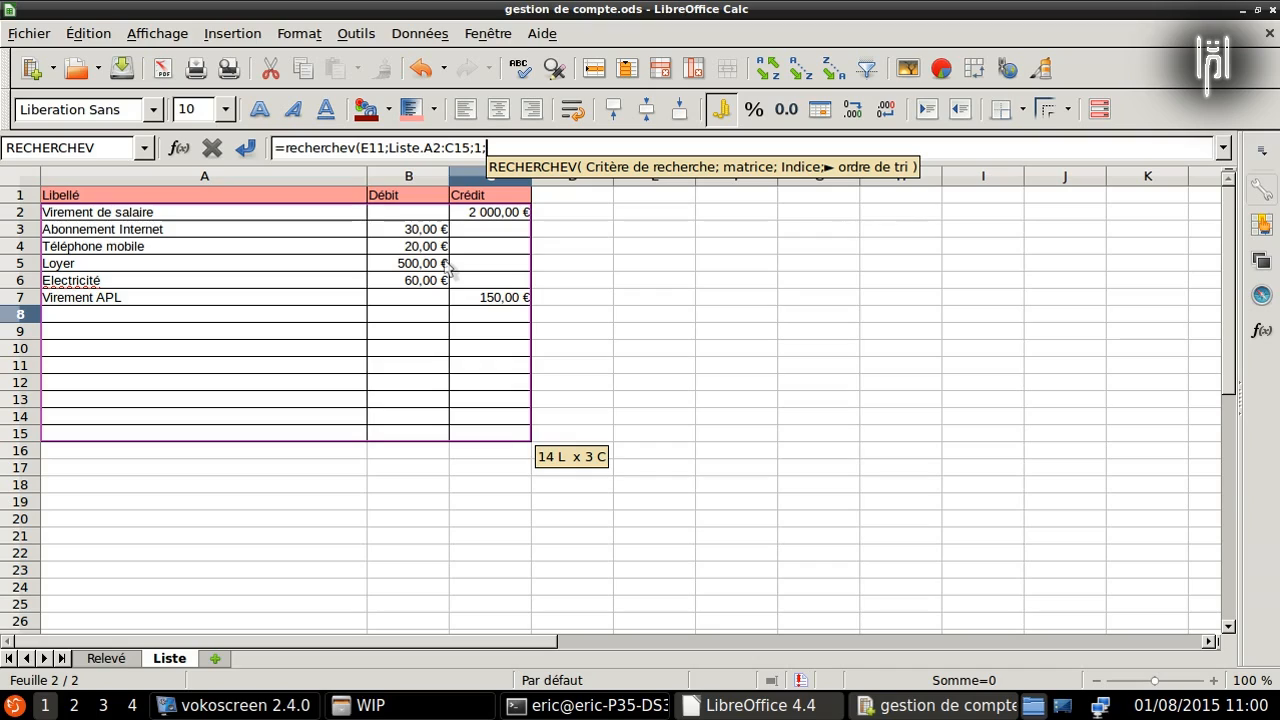
pyautogui.write('0')
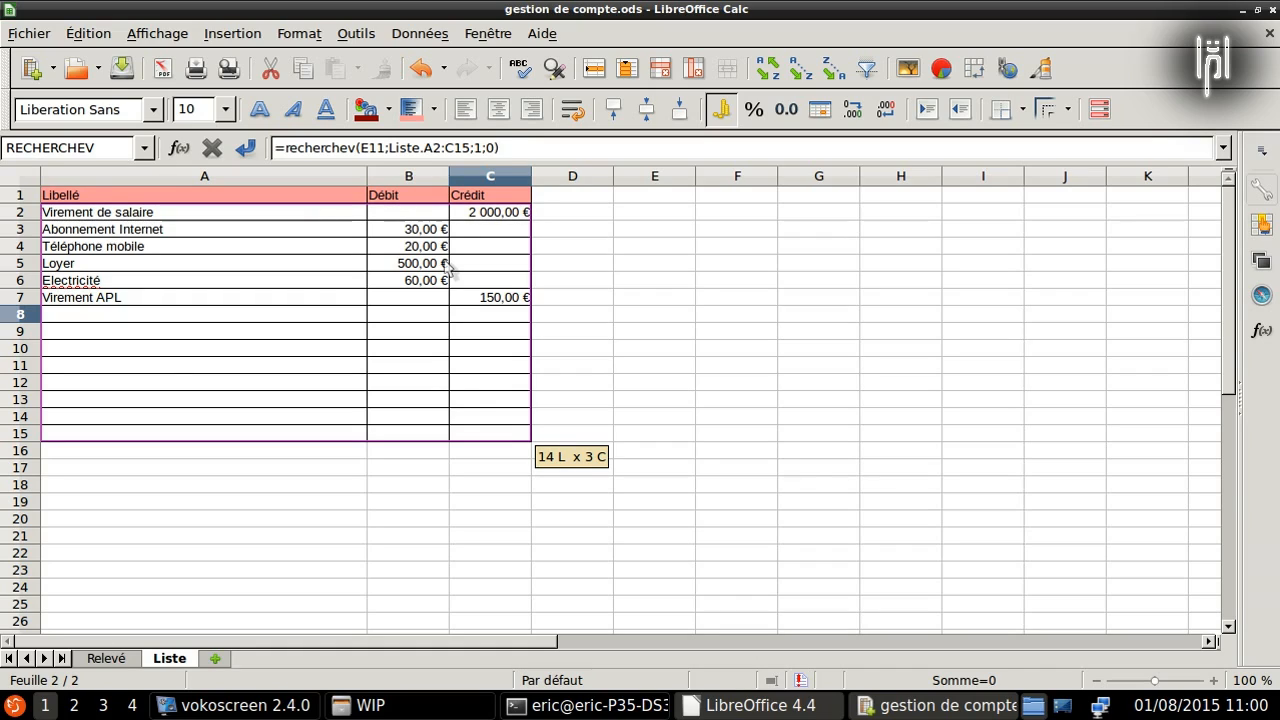
pyautogui.press('Return')
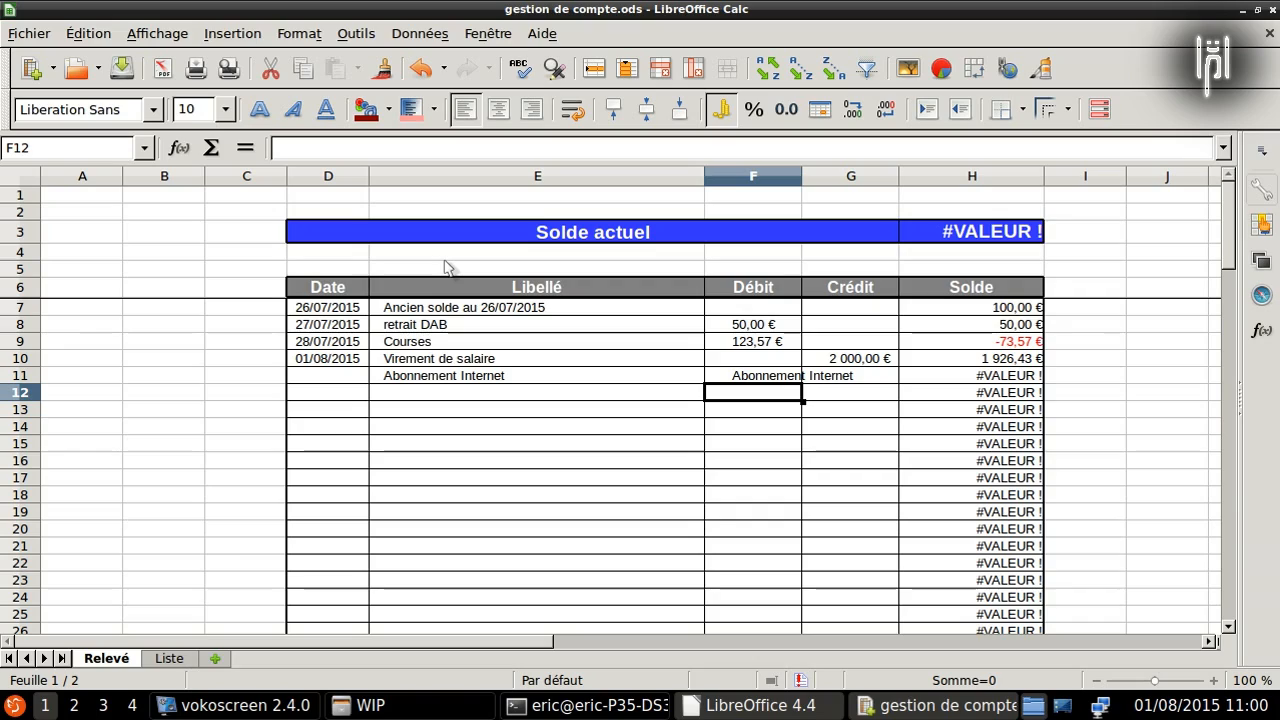
# Step: Set the column index of the RECHERCHEV formula in F11 to 2 and compare the returned debit with the Liste sheet
pyautogui.click(723, 379)
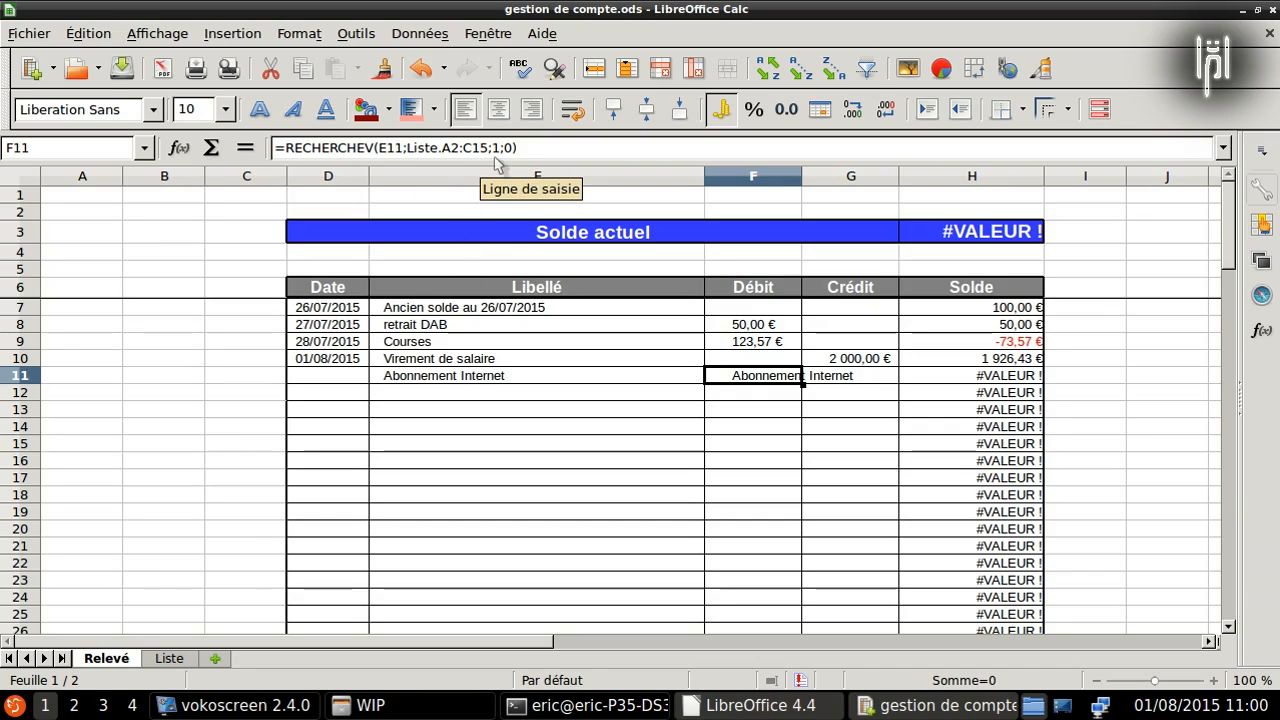
pyautogui.click(168, 659)
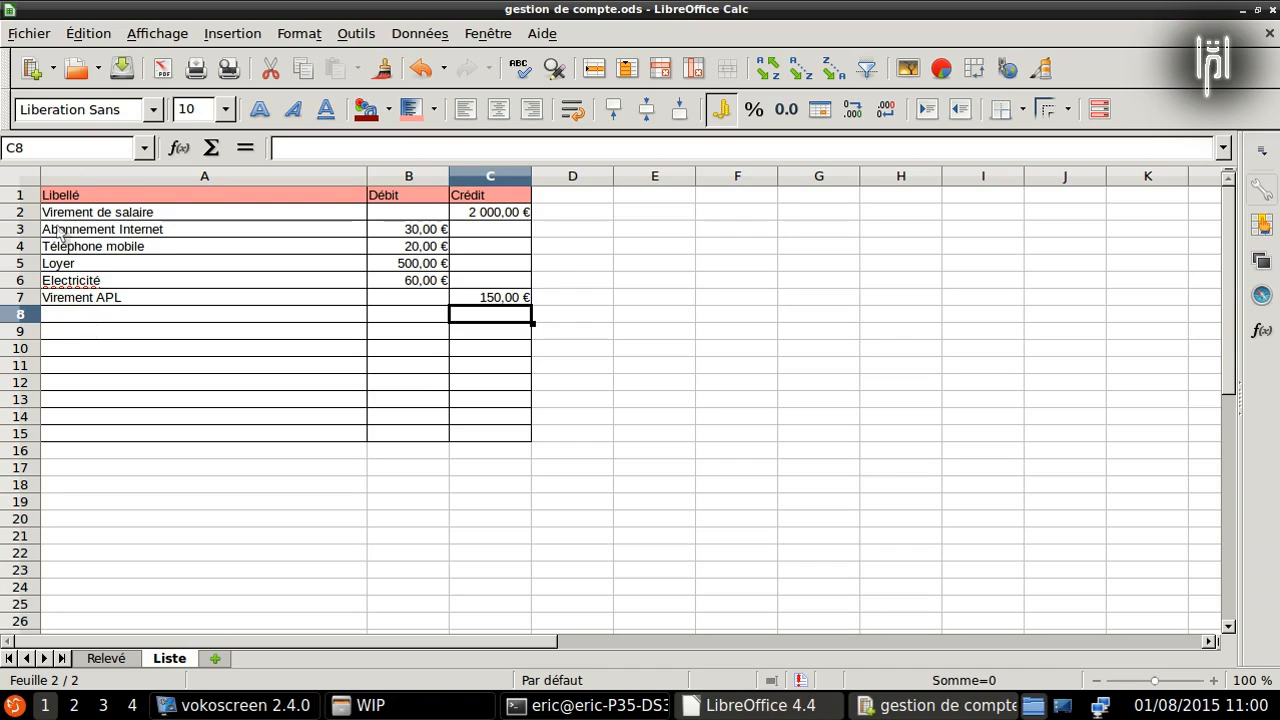
pyautogui.click(110, 661)
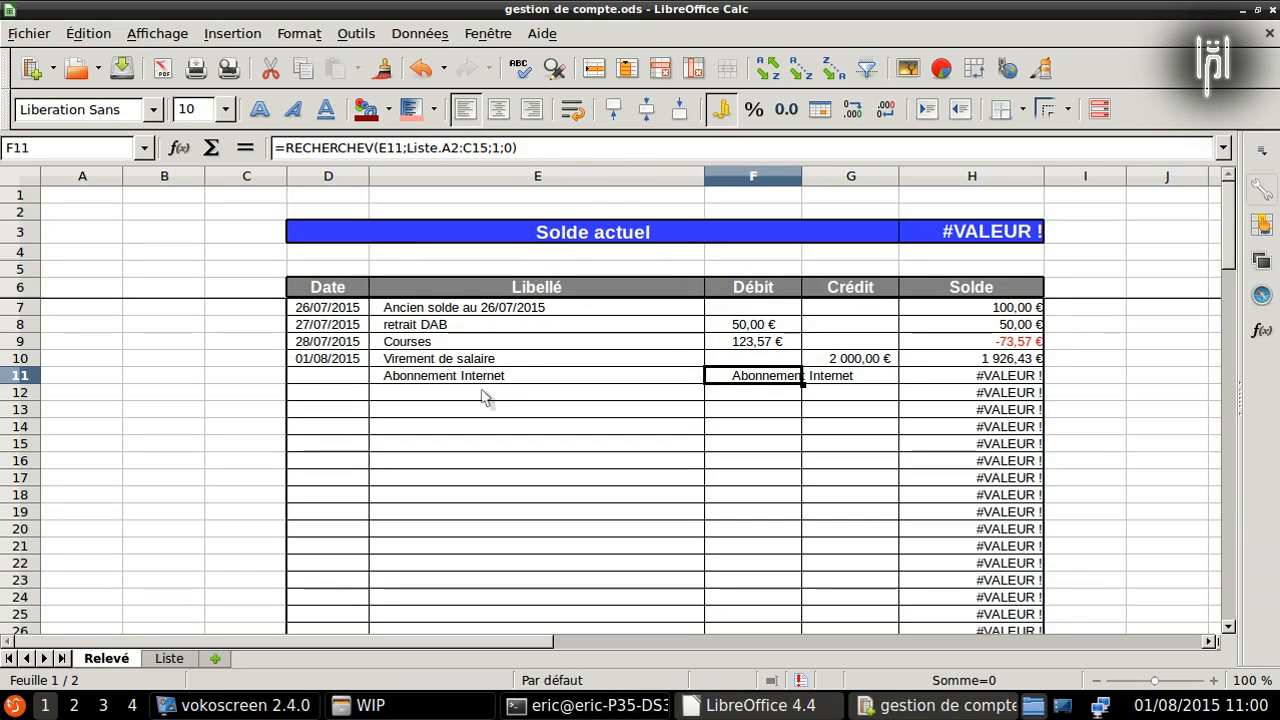
pyautogui.click(169, 658)
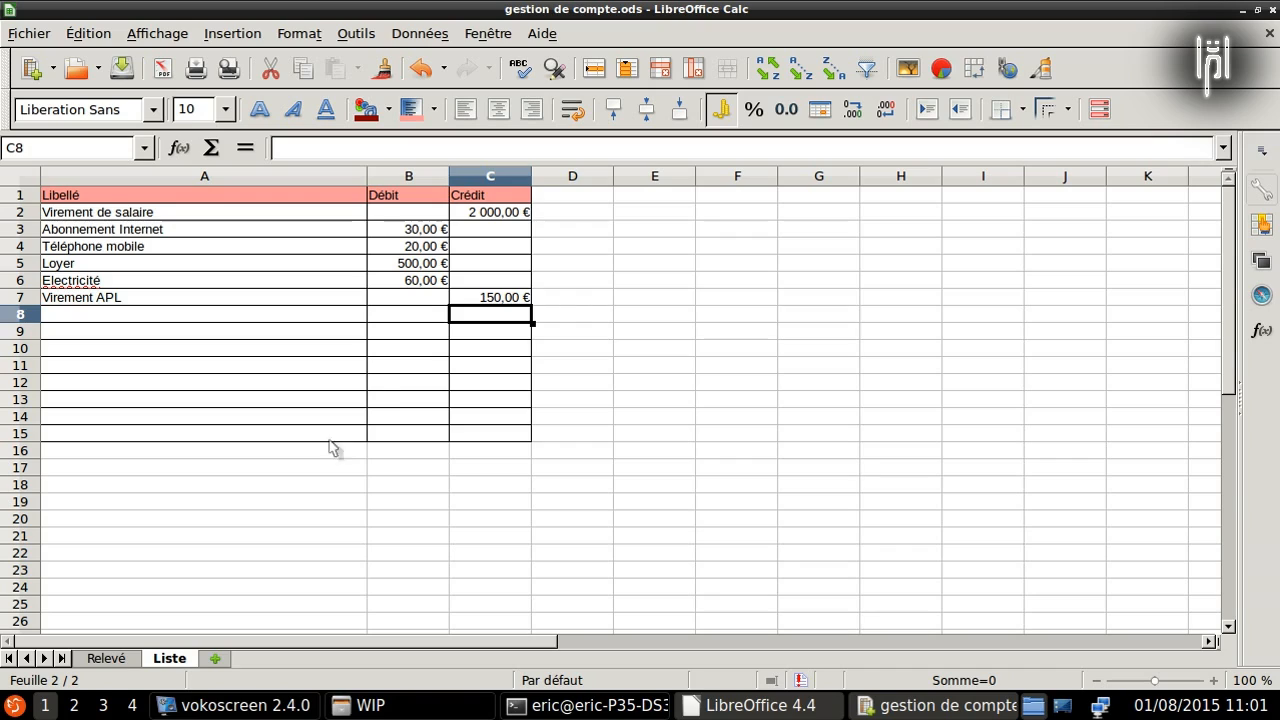
pyautogui.click(106, 658)
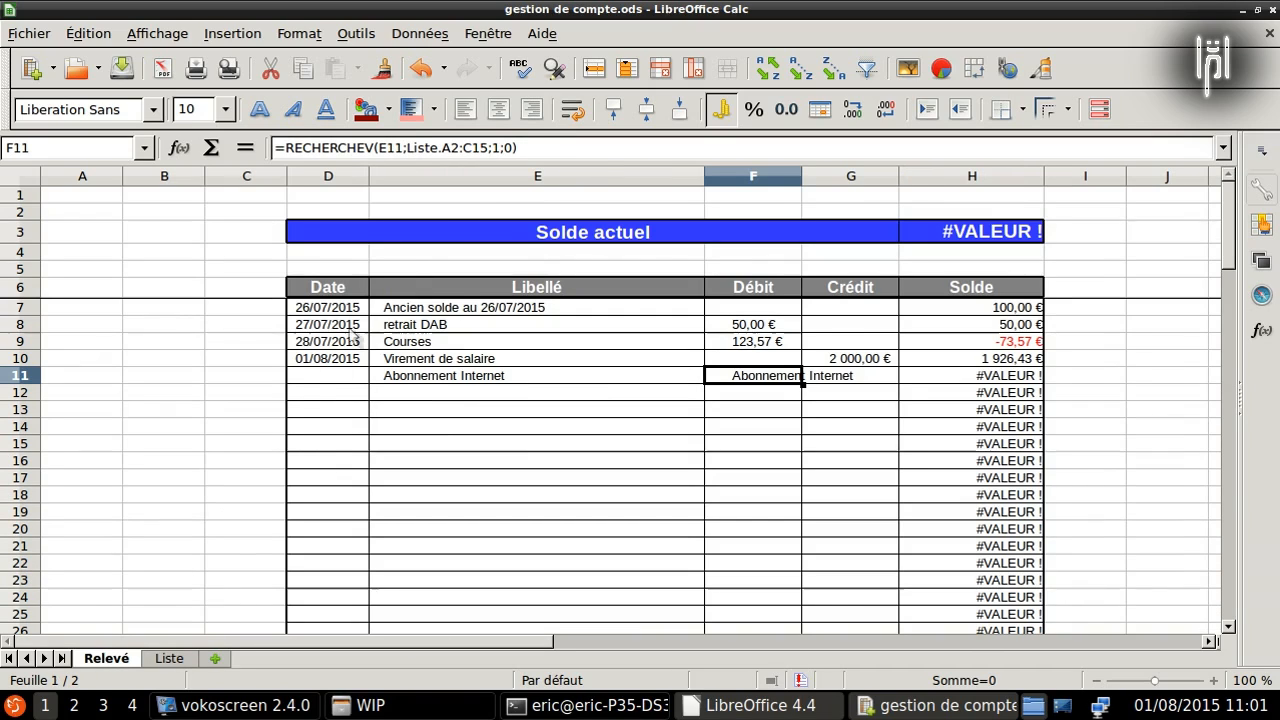
pyautogui.click(495, 148)
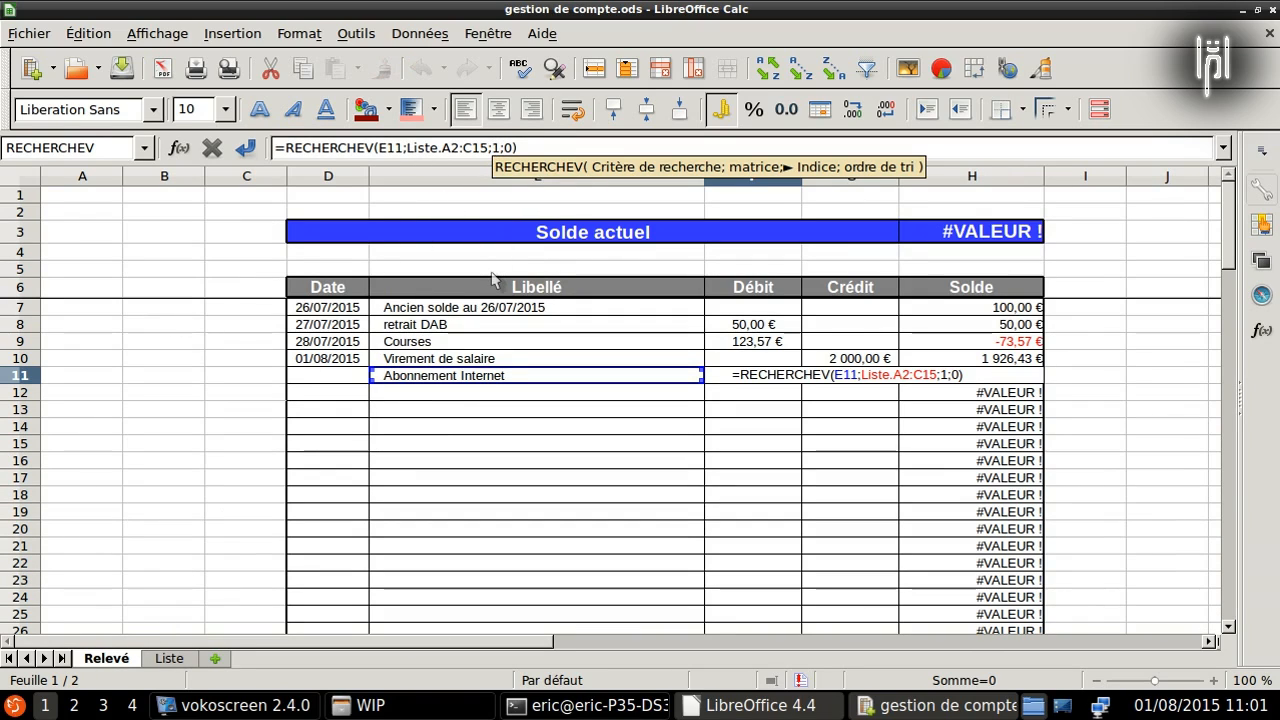
pyautogui.write('2')
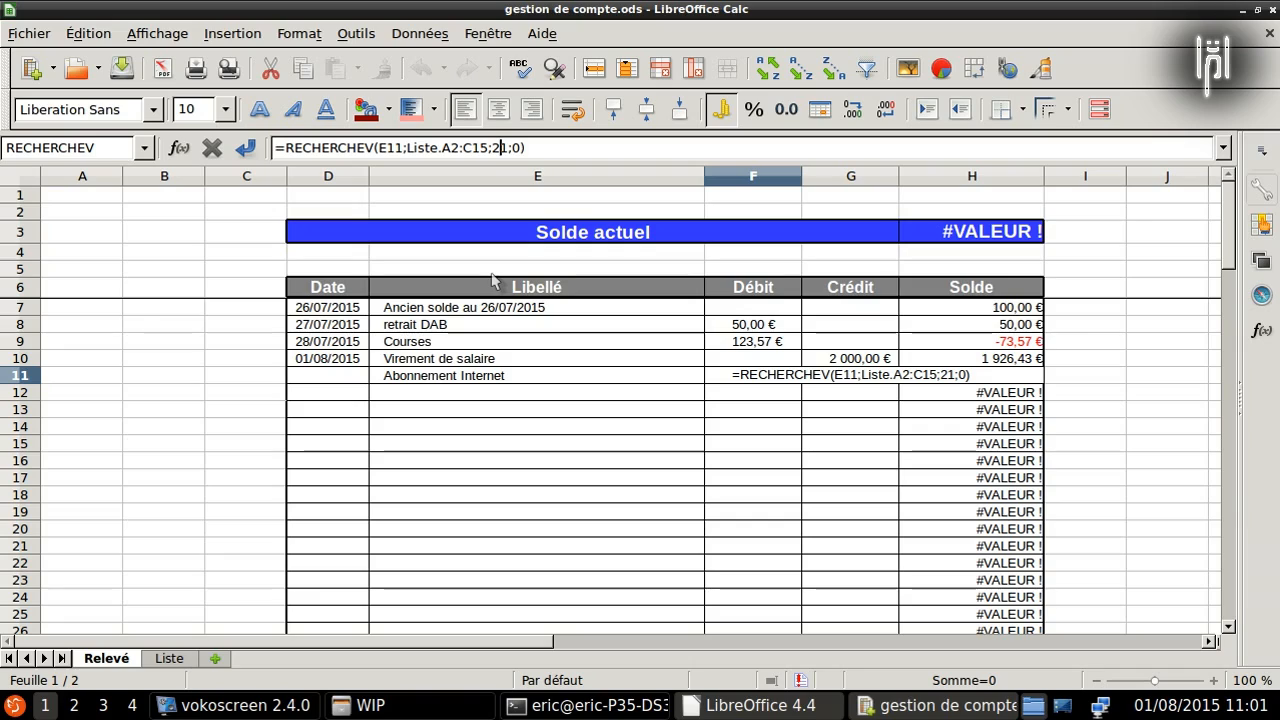
pyautogui.press('Delete')
pyautogui.press('Return')
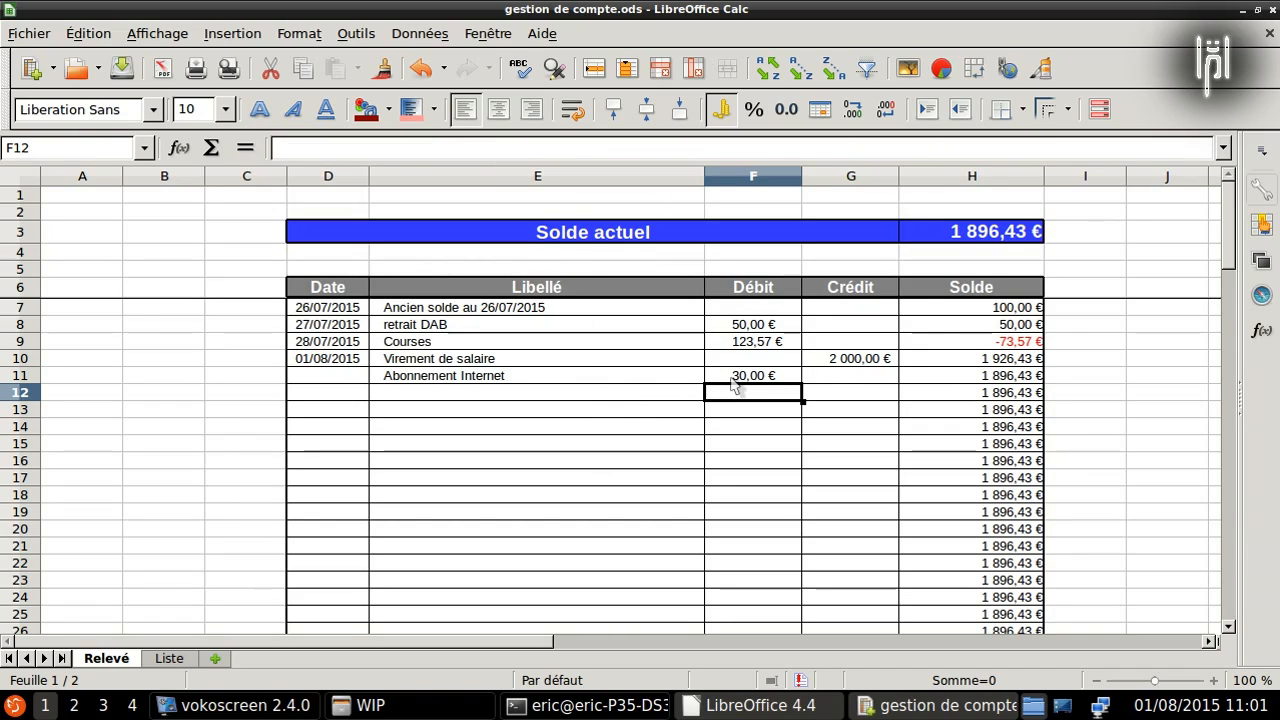
pyautogui.click(169, 658)
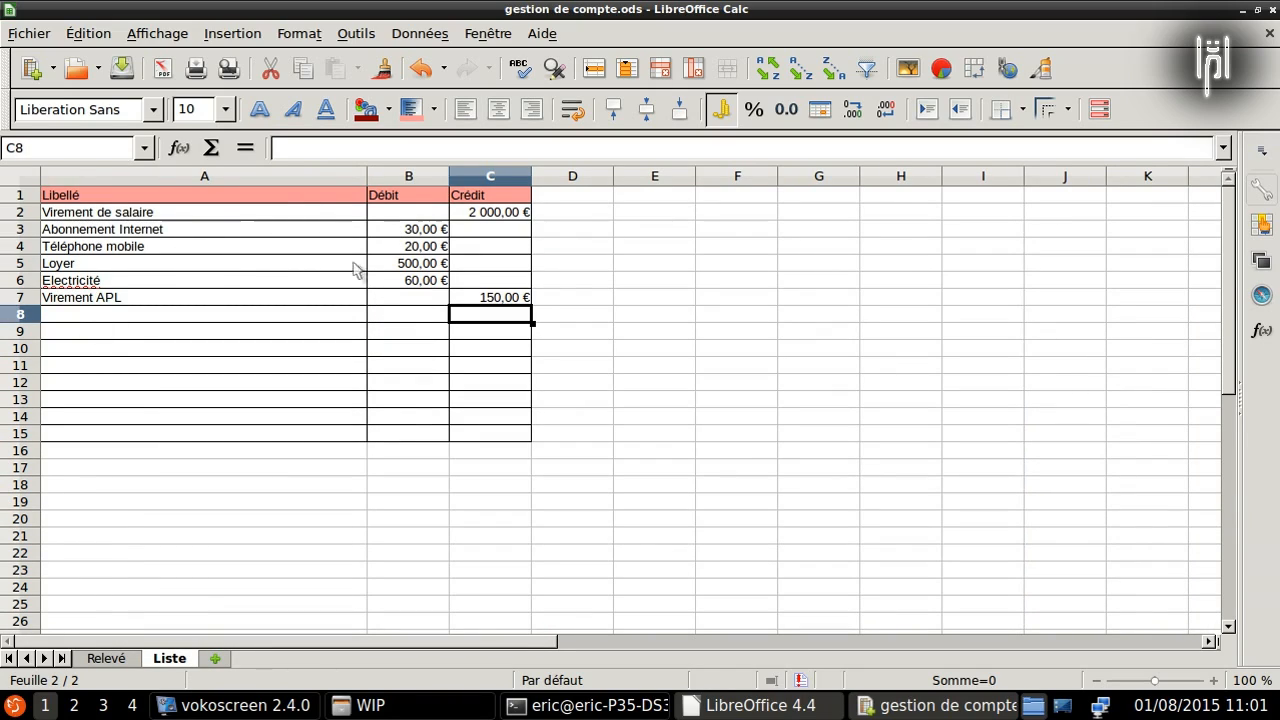
pyautogui.click(106, 658)
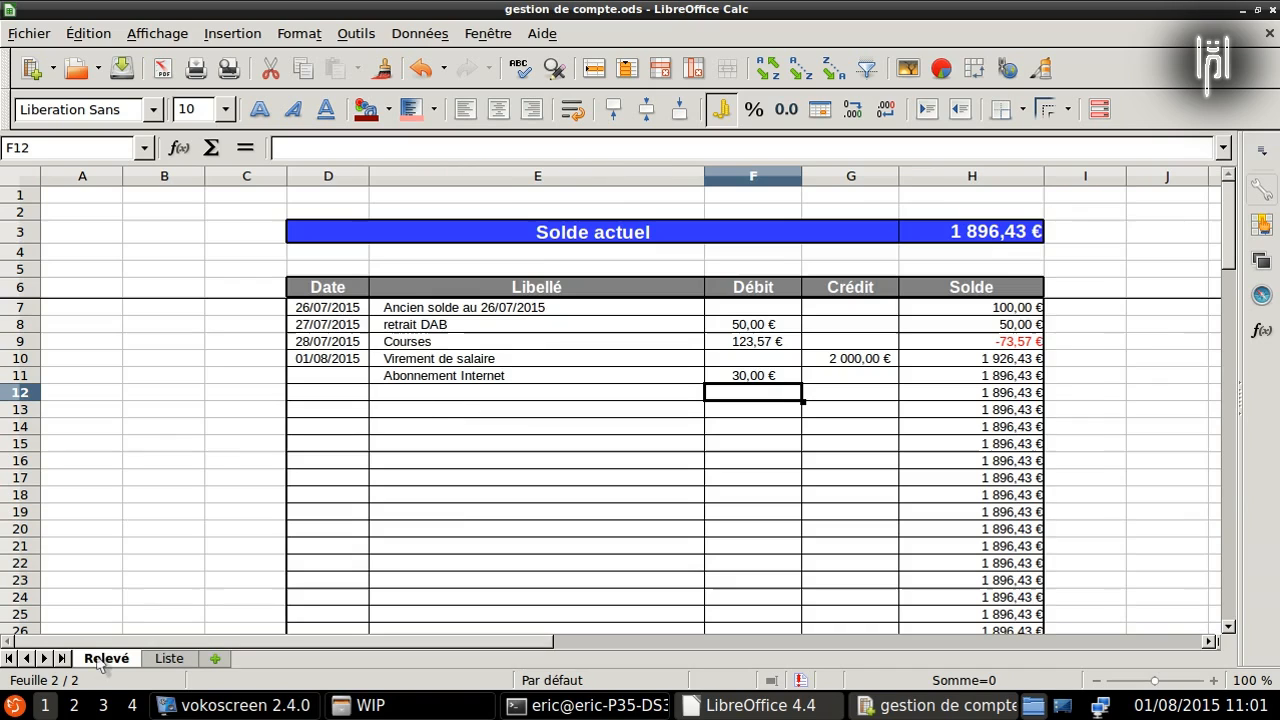
# Step: Test the debit lookup by choosing "Loyer" and "Virement APL" in E11, and compare the amounts with the Liste sheet
pyautogui.click(697, 384)
pyautogui.click(710, 377)
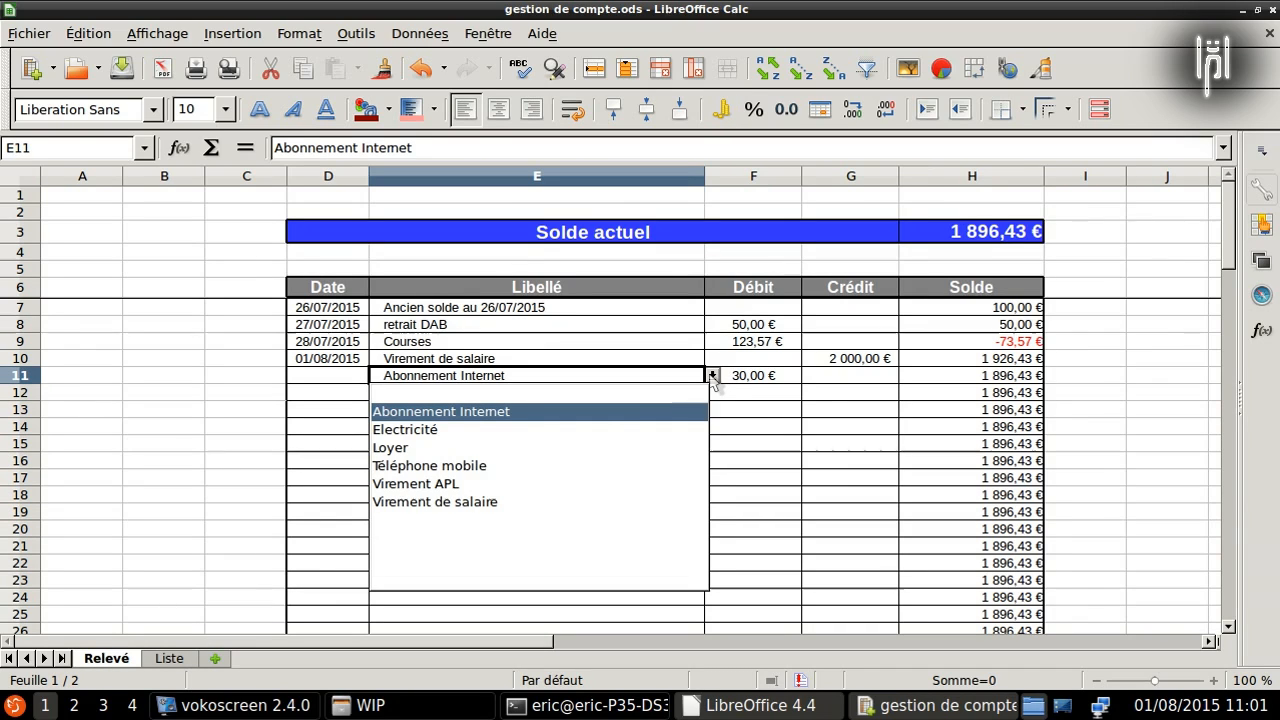
pyautogui.click(405, 452)
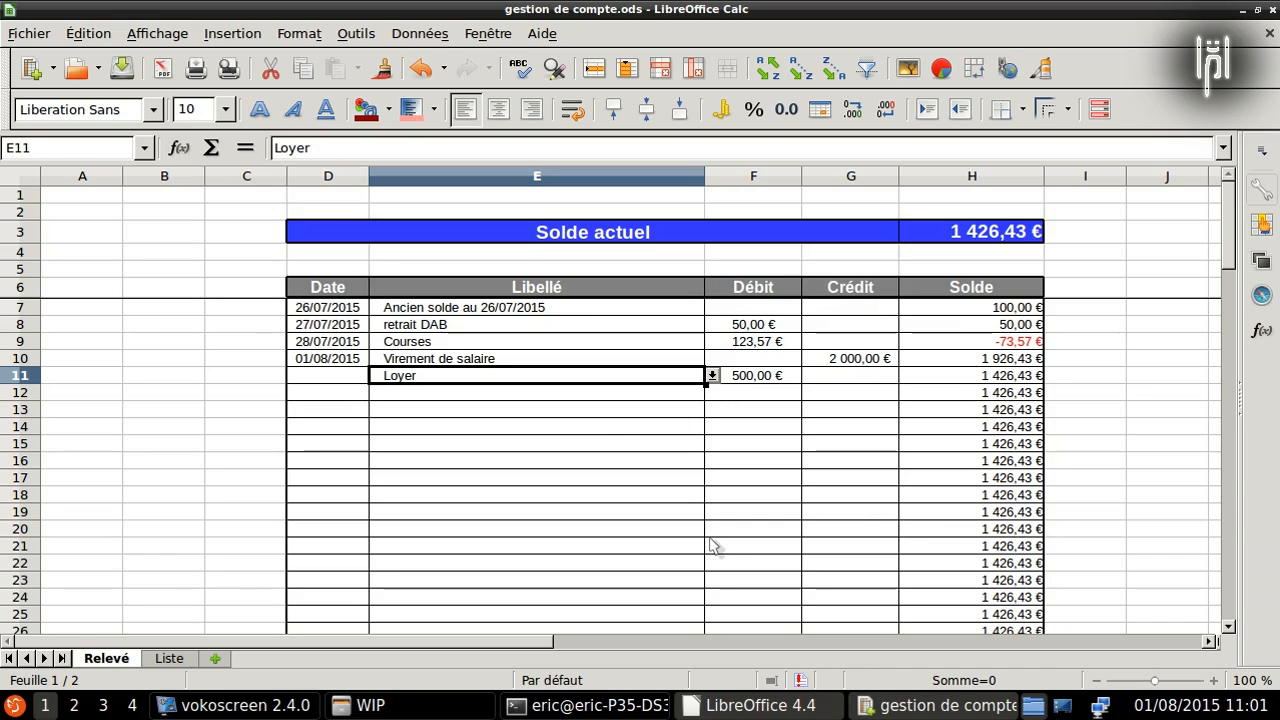
pyautogui.click(712, 376)
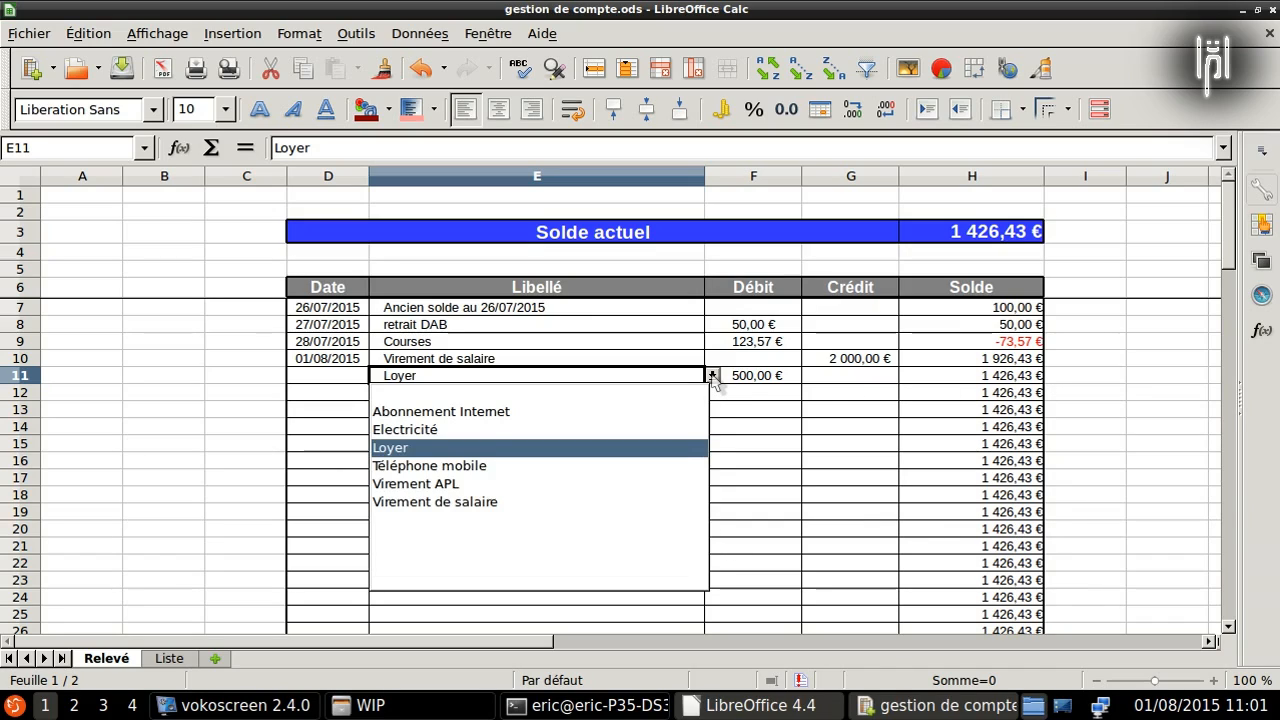
pyautogui.click(437, 488)
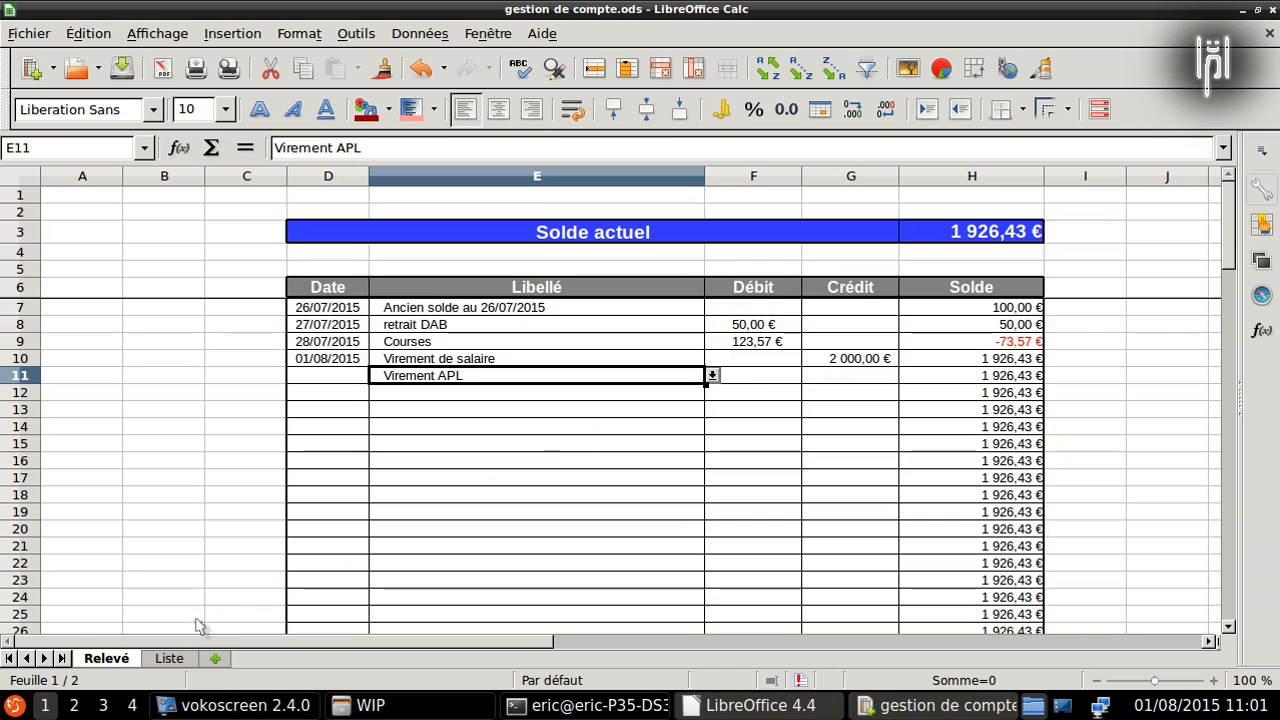
pyautogui.click(170, 658)
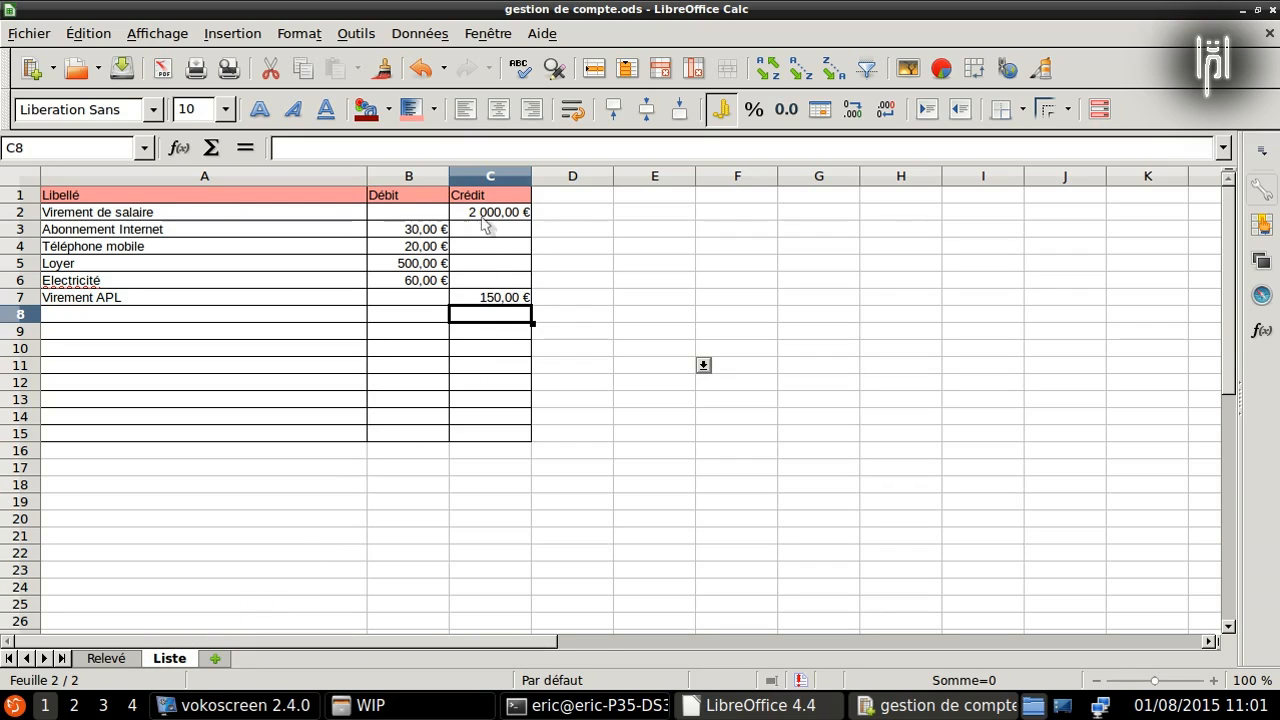
pyautogui.click(128, 659)
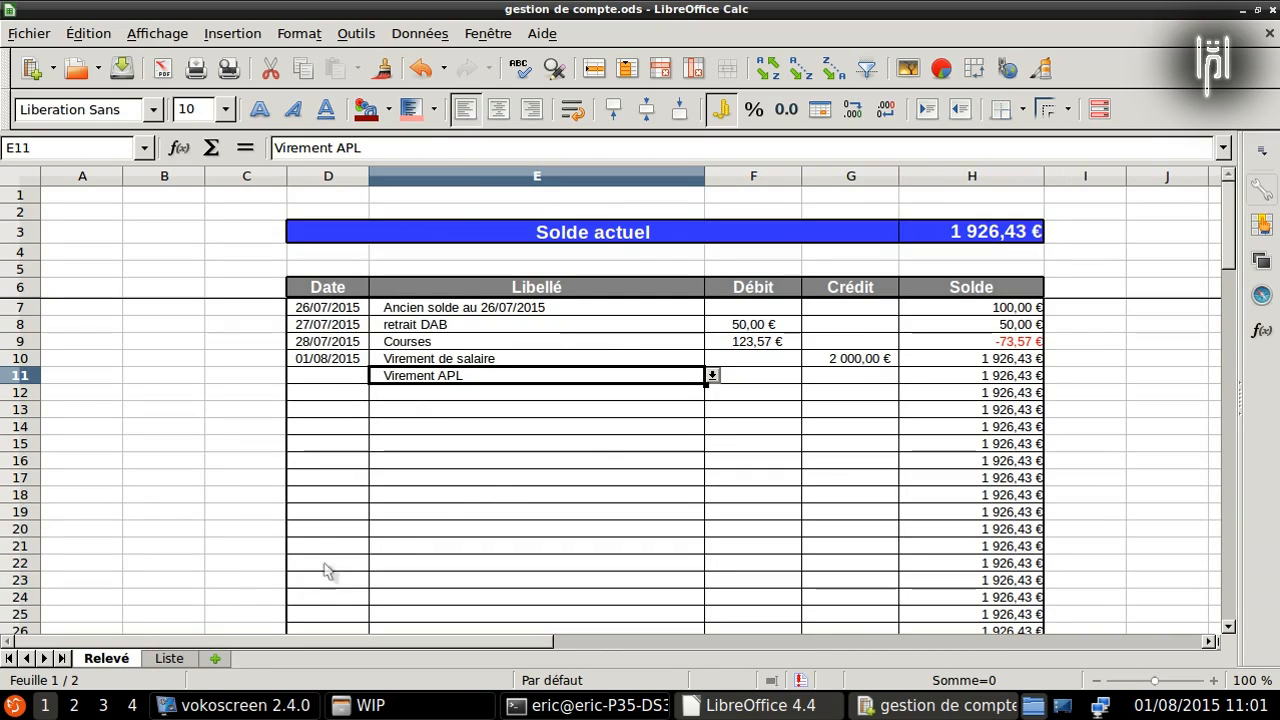
# Step: Begin a RECHERCHEV formula in G11 with E11 as search criterion and Liste.A2:C15 as the lookup matrix
pyautogui.click(845, 377)
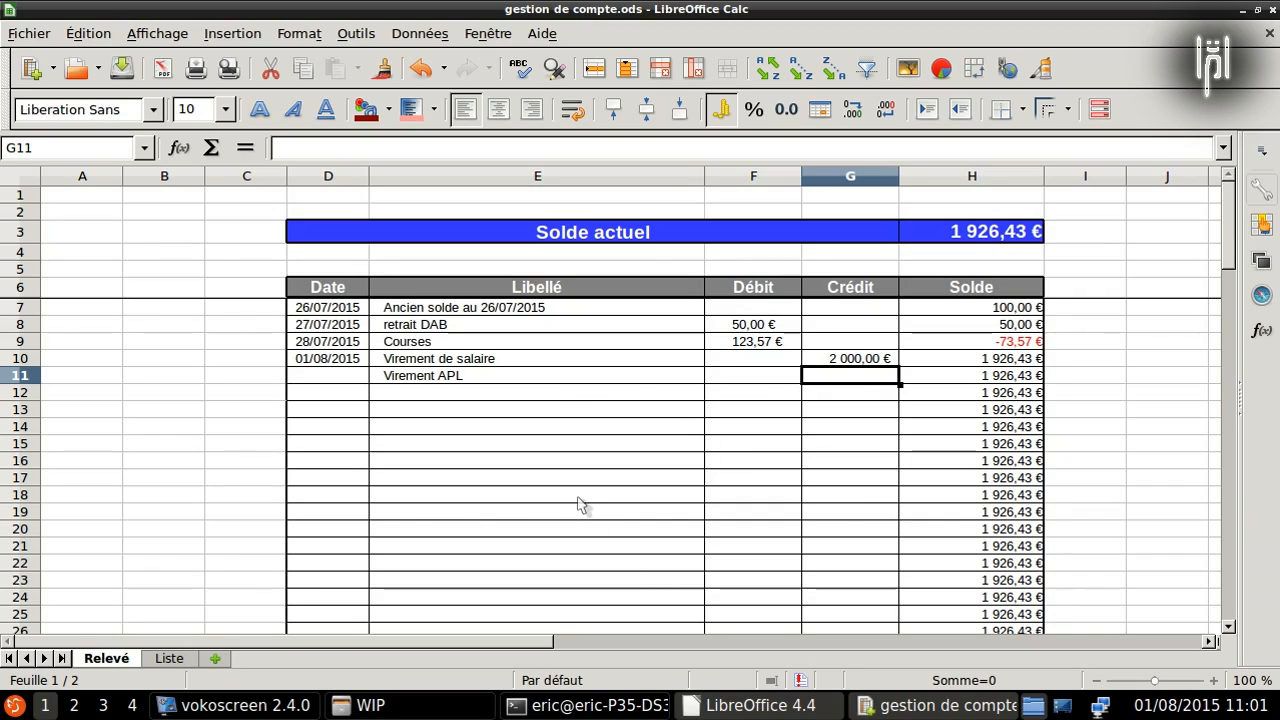
pyautogui.write('=')
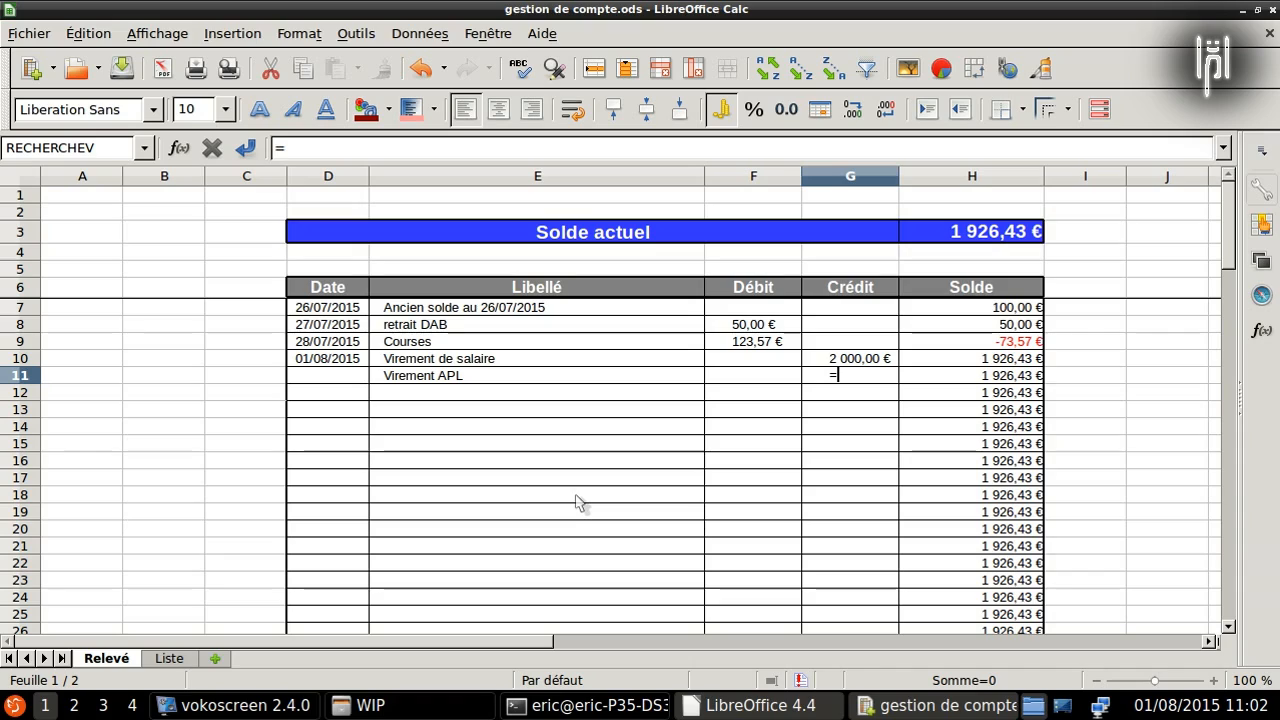
pyautogui.write('recher')
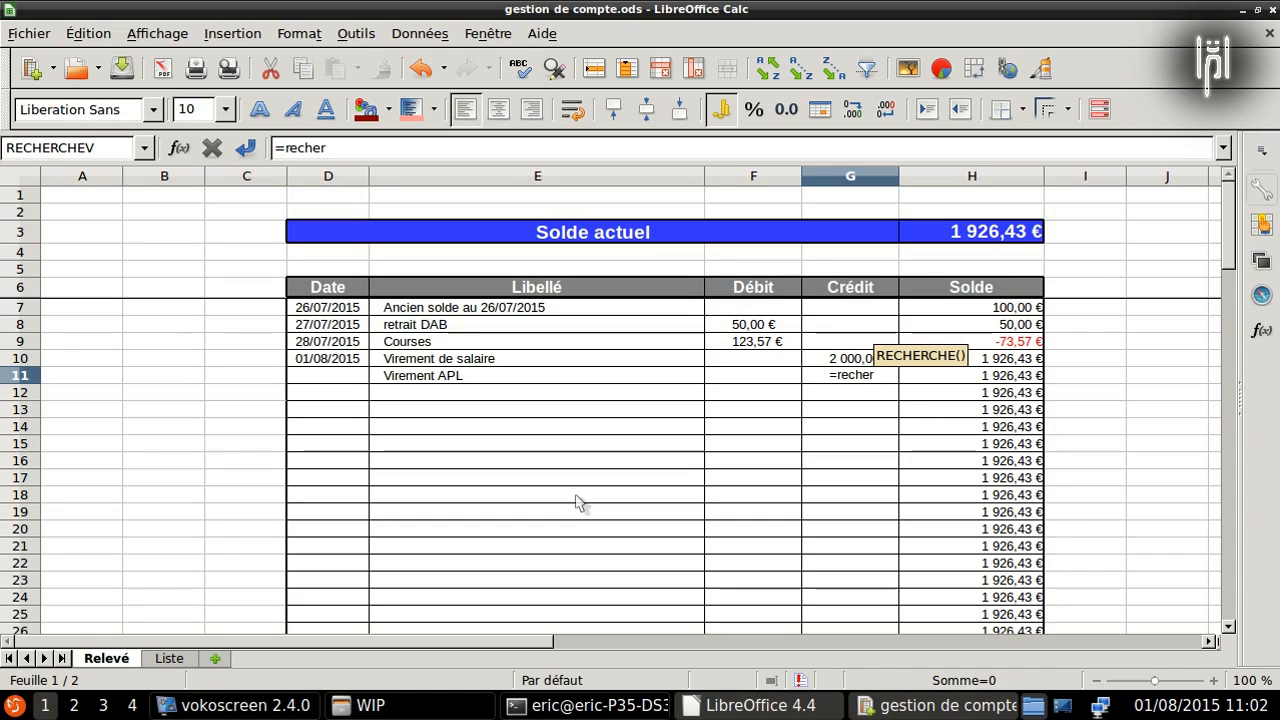
pyautogui.write('chev(')
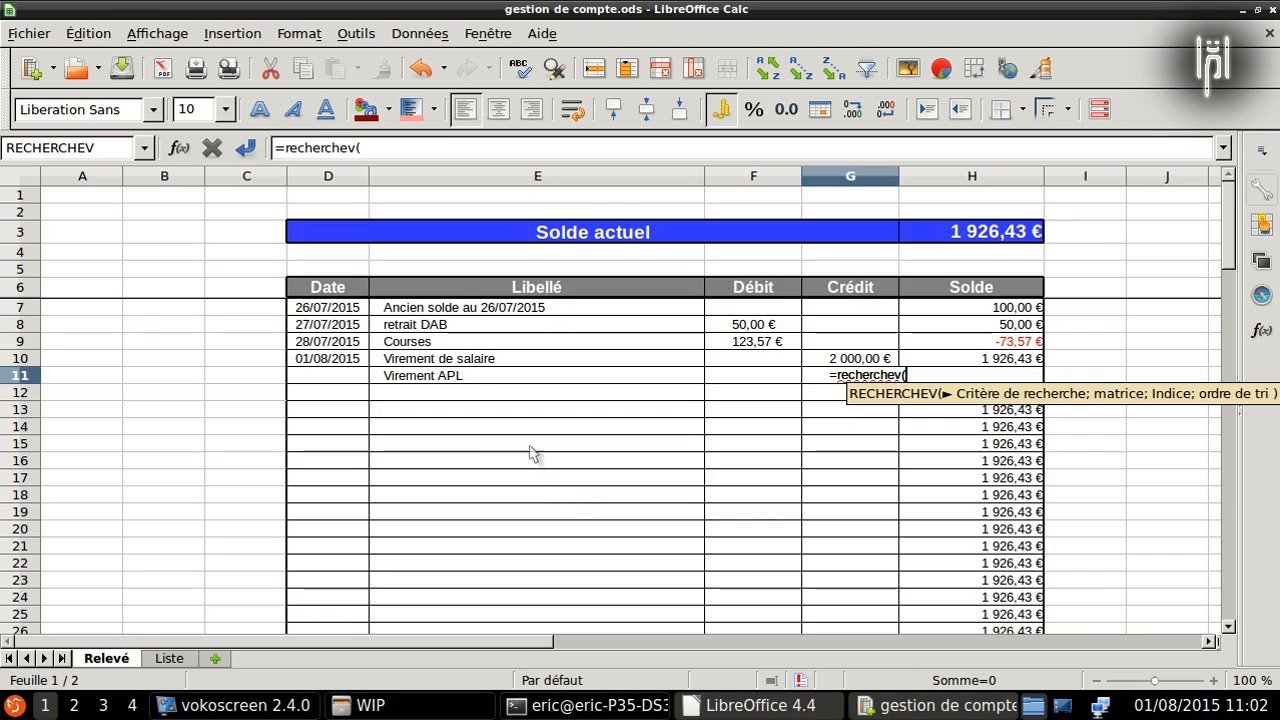
pyautogui.click(460, 378)
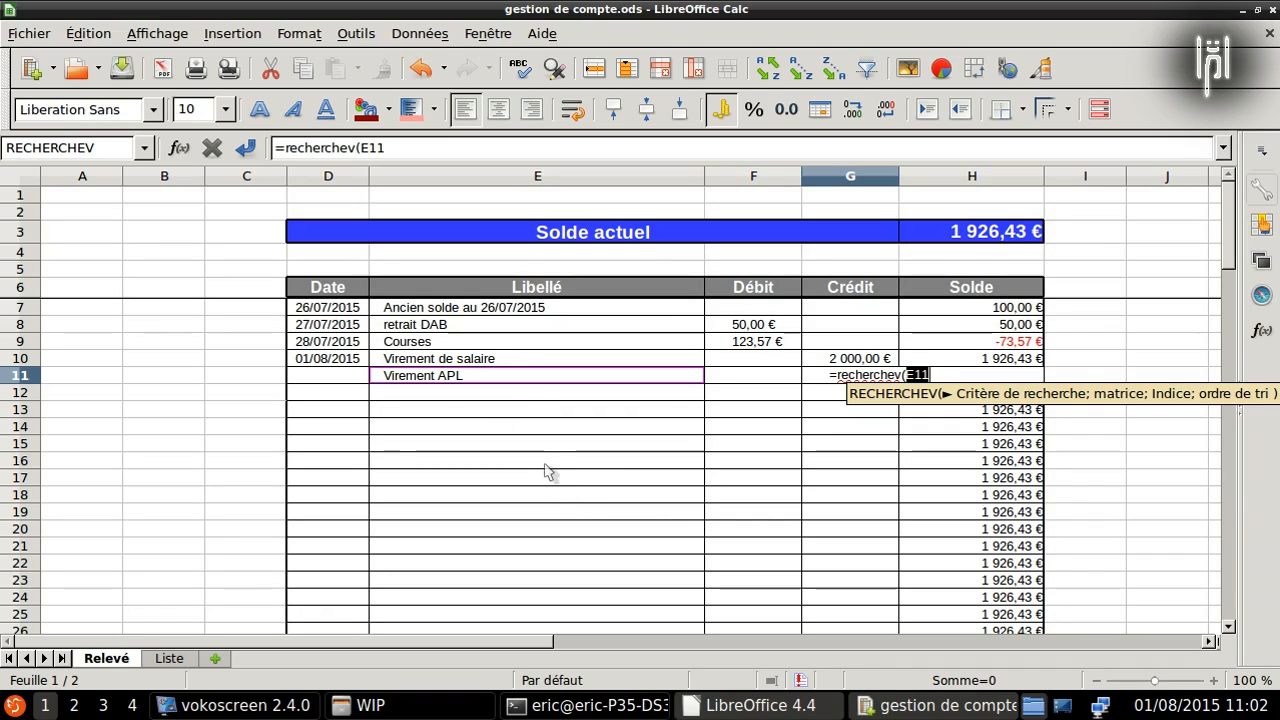
pyautogui.write(';')
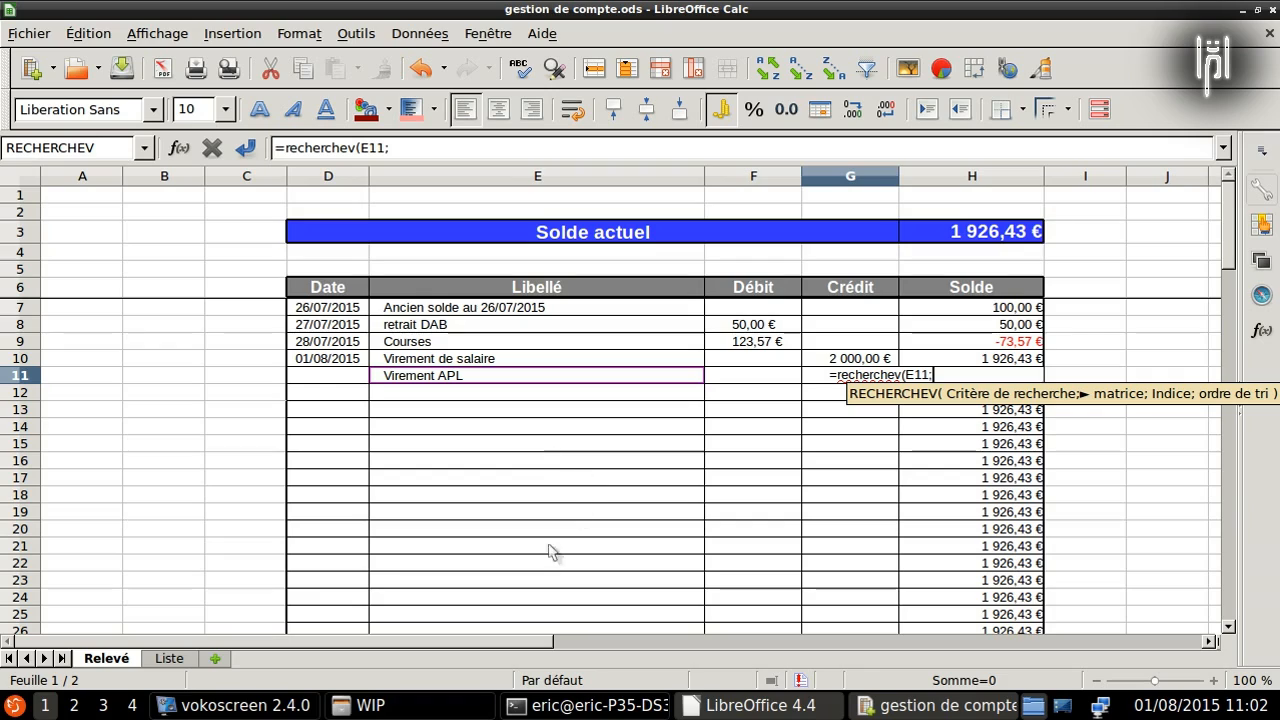
pyautogui.click(169, 658)
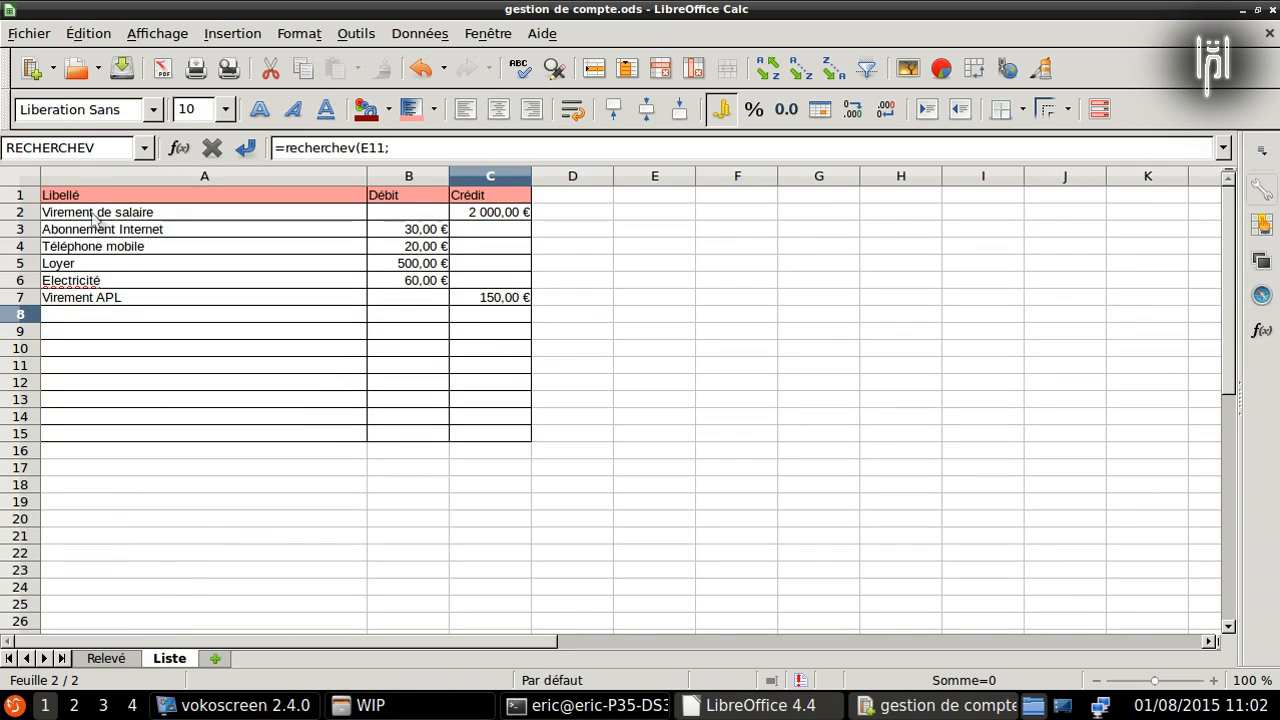
pyautogui.moveTo(92, 214); pyautogui.dragTo(473, 438)
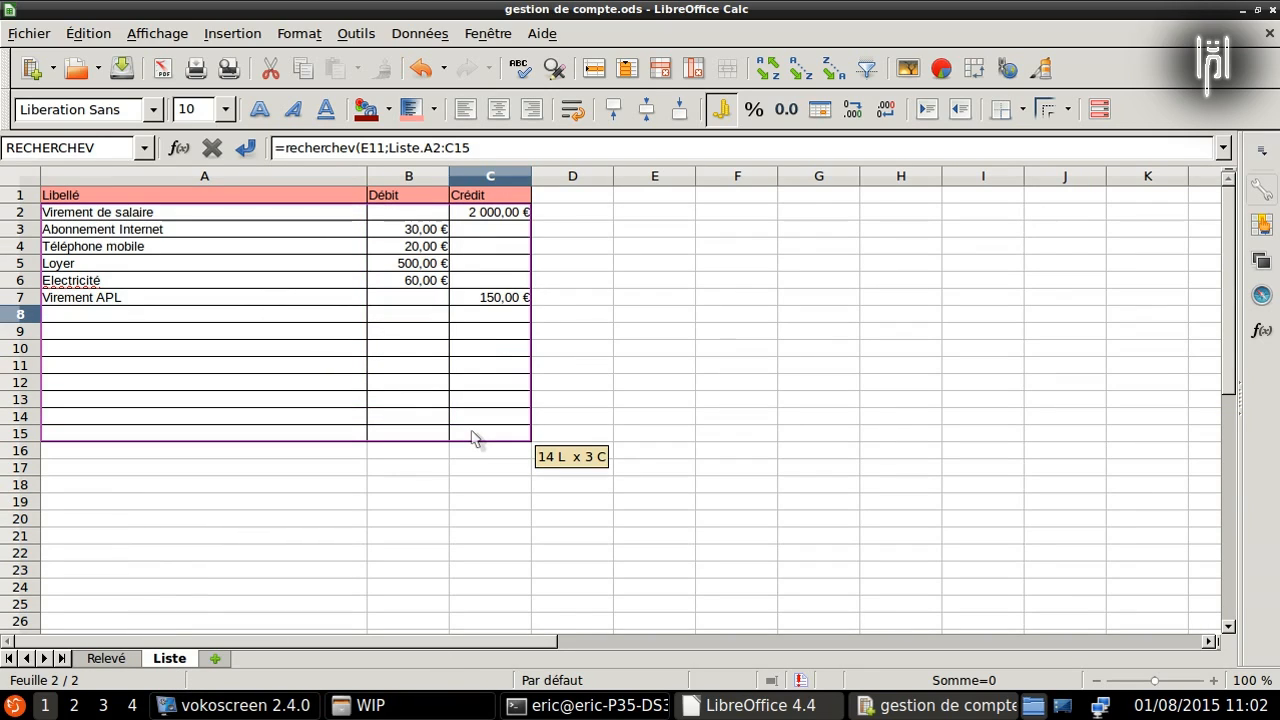
pyautogui.write(';')
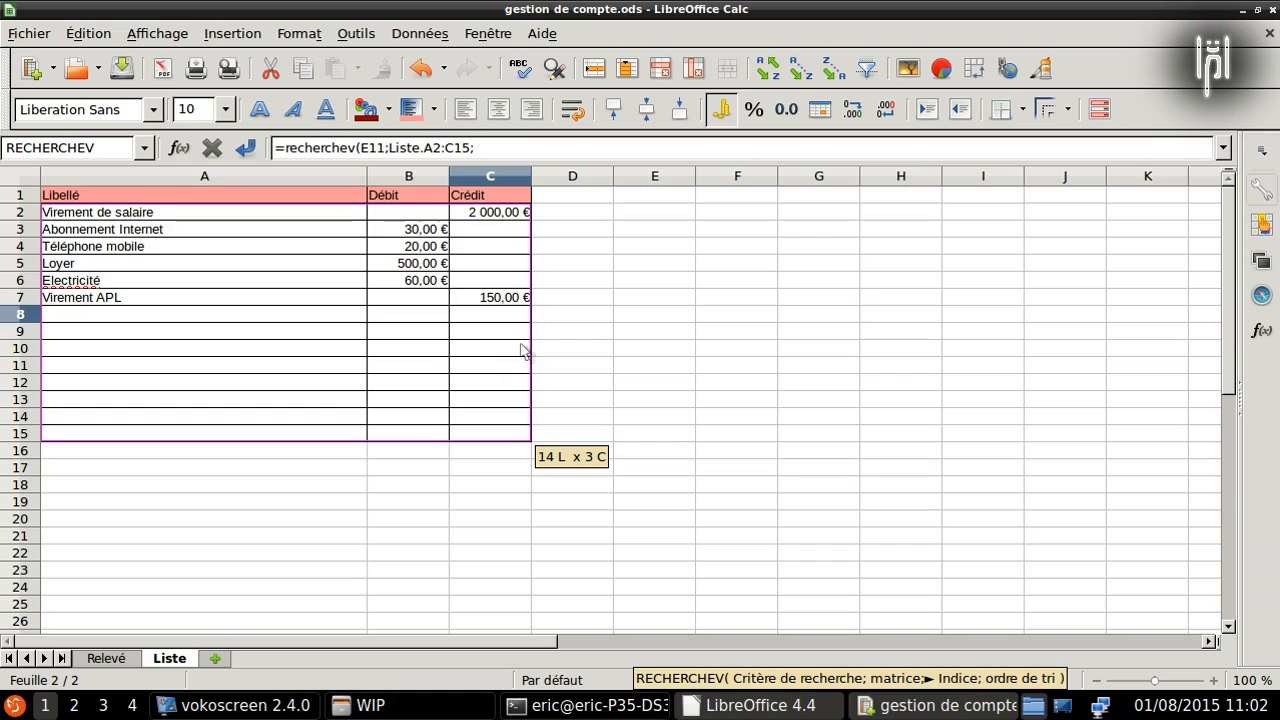
# Step: Complete the RECHERCHEV formula in G11 with column index 3 and sort order 0, and enter it
pyautogui.click(507, 150)
pyautogui.write('3')
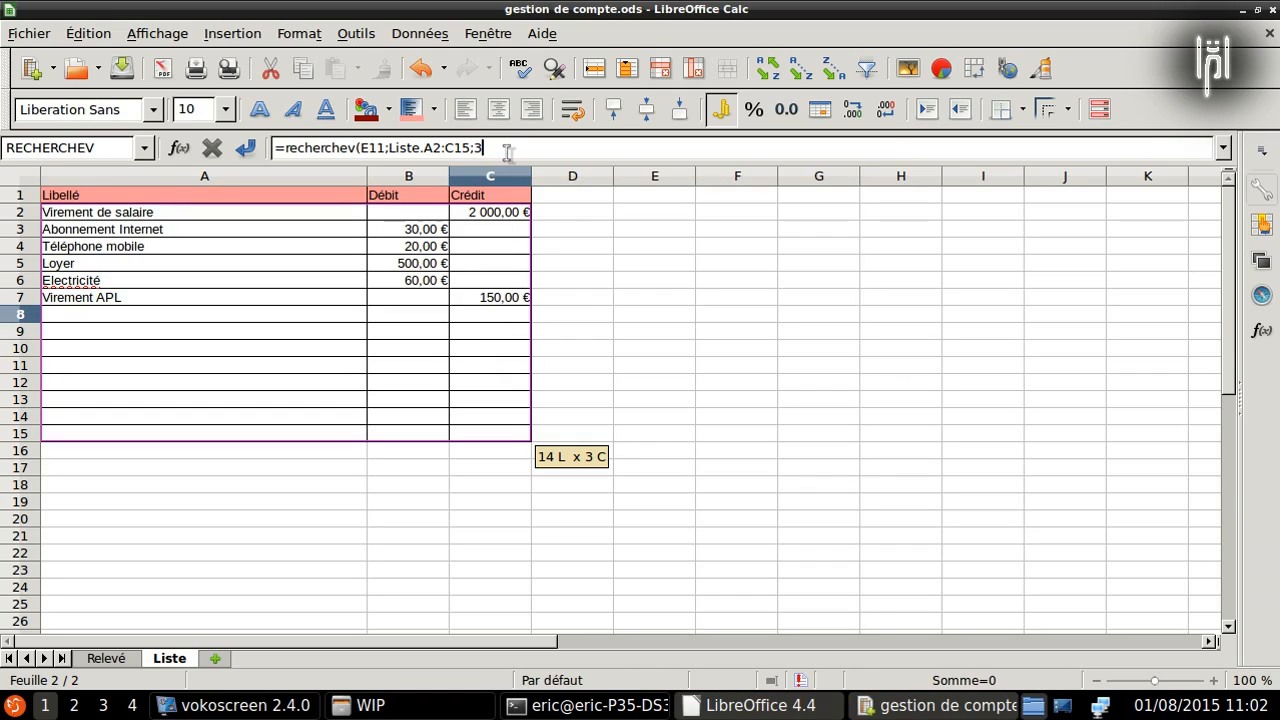
pyautogui.write(';')
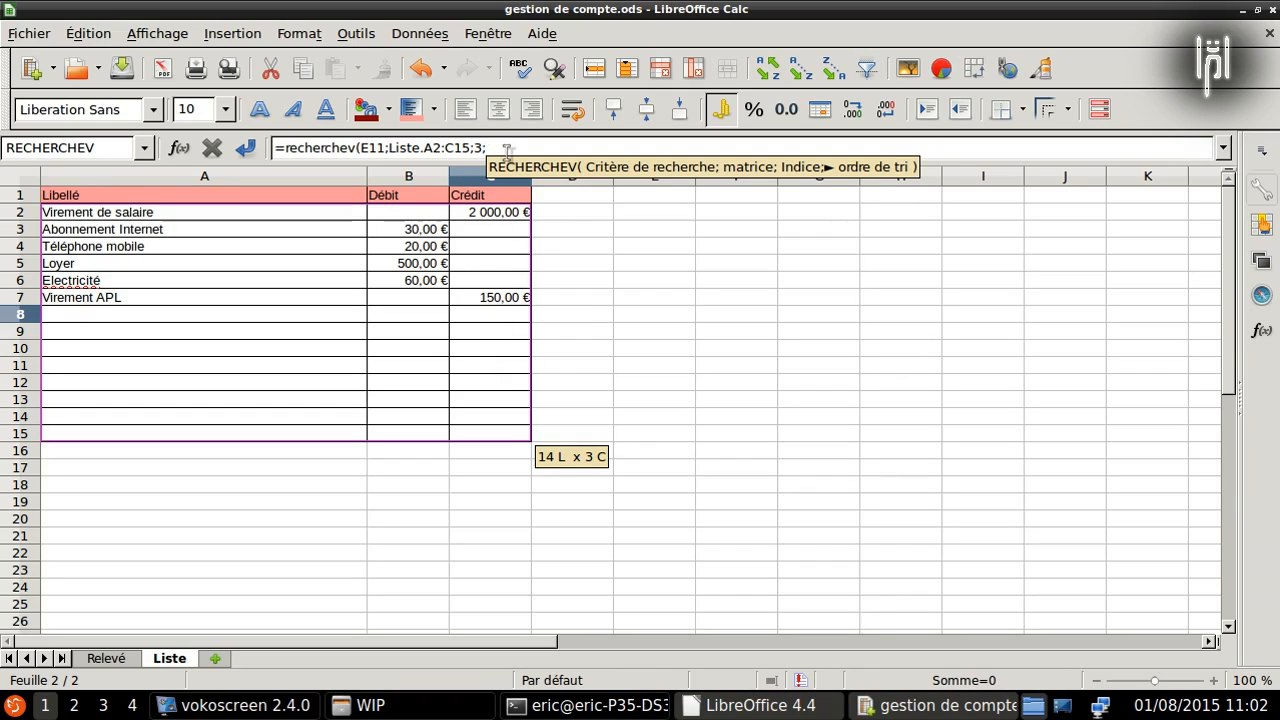
pyautogui.write('0)')
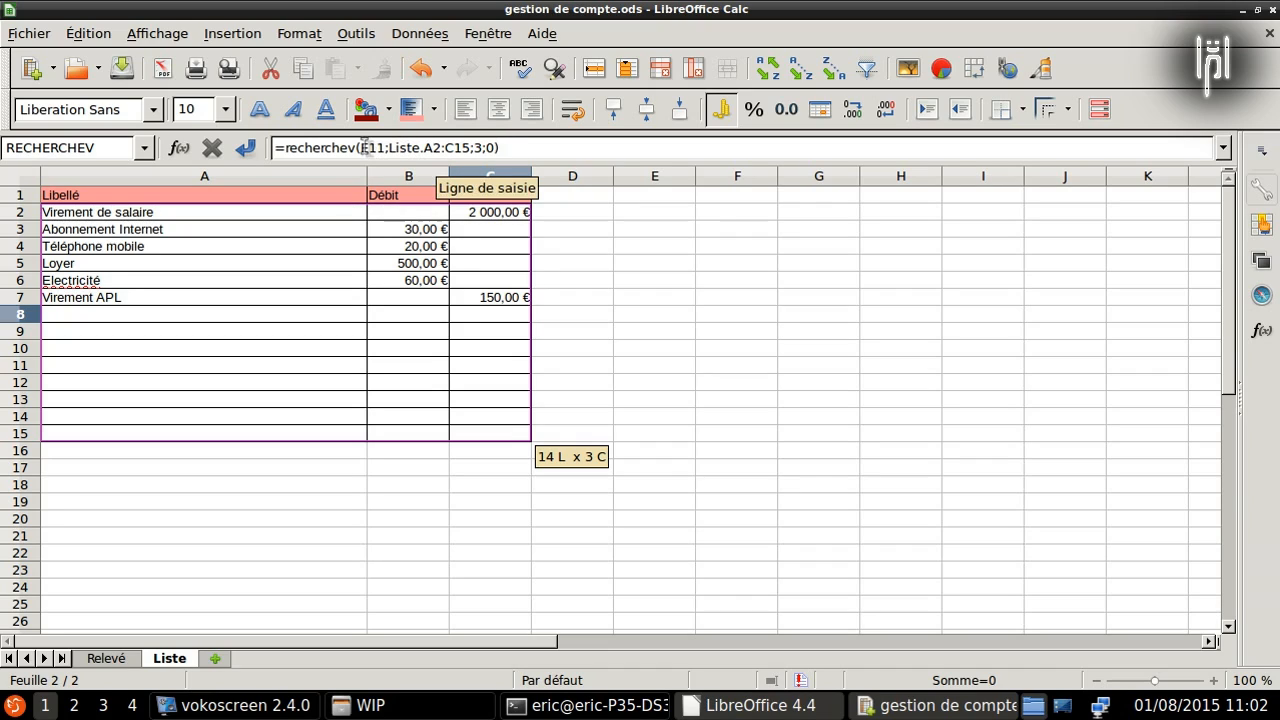
pyautogui.press('Return')
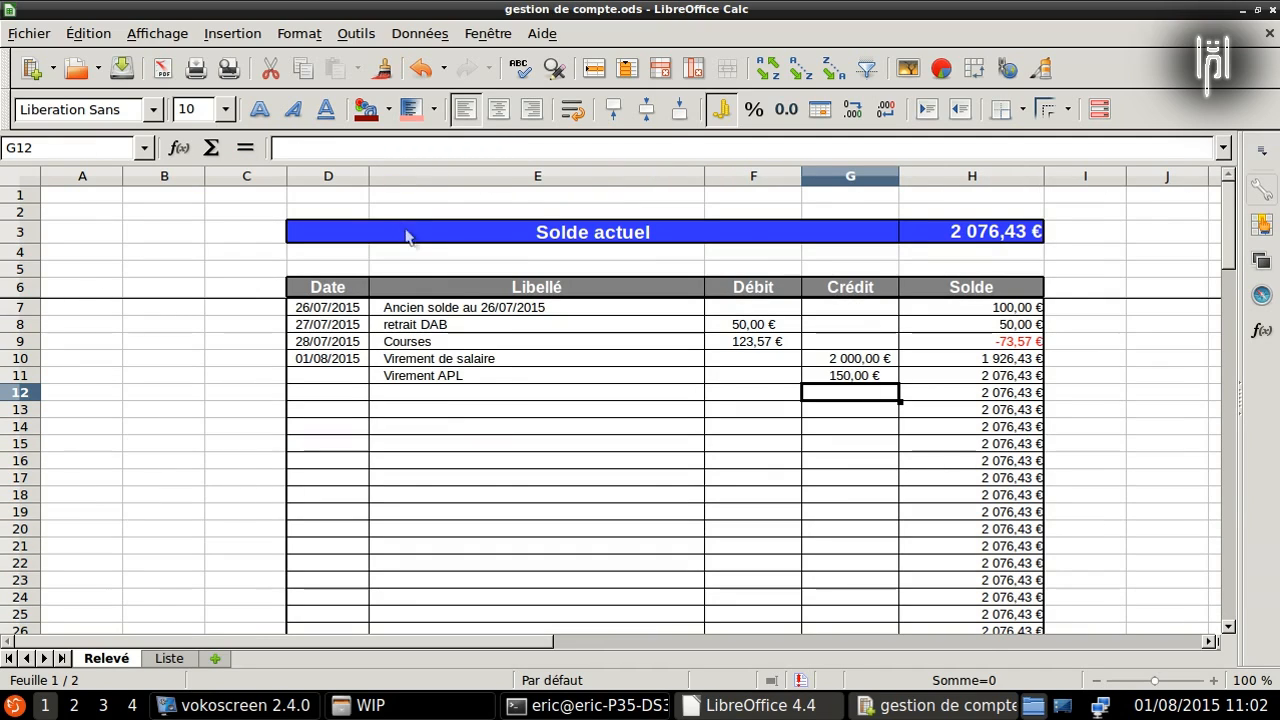
# Step: Test both lookups by choosing "Abonnement Internet", "Electricité" and "Loyer" in turn in Libellé cell E11
pyautogui.click(840, 375)
pyautogui.click(668, 382)
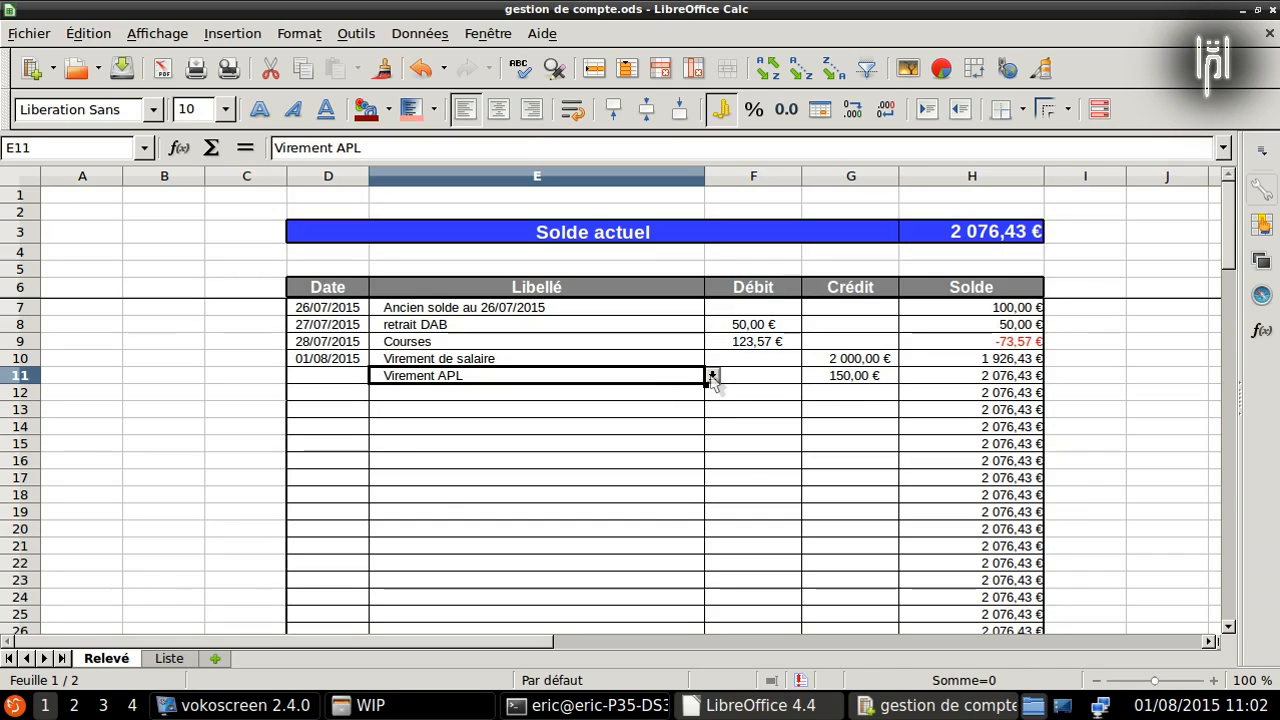
pyautogui.click(712, 376)
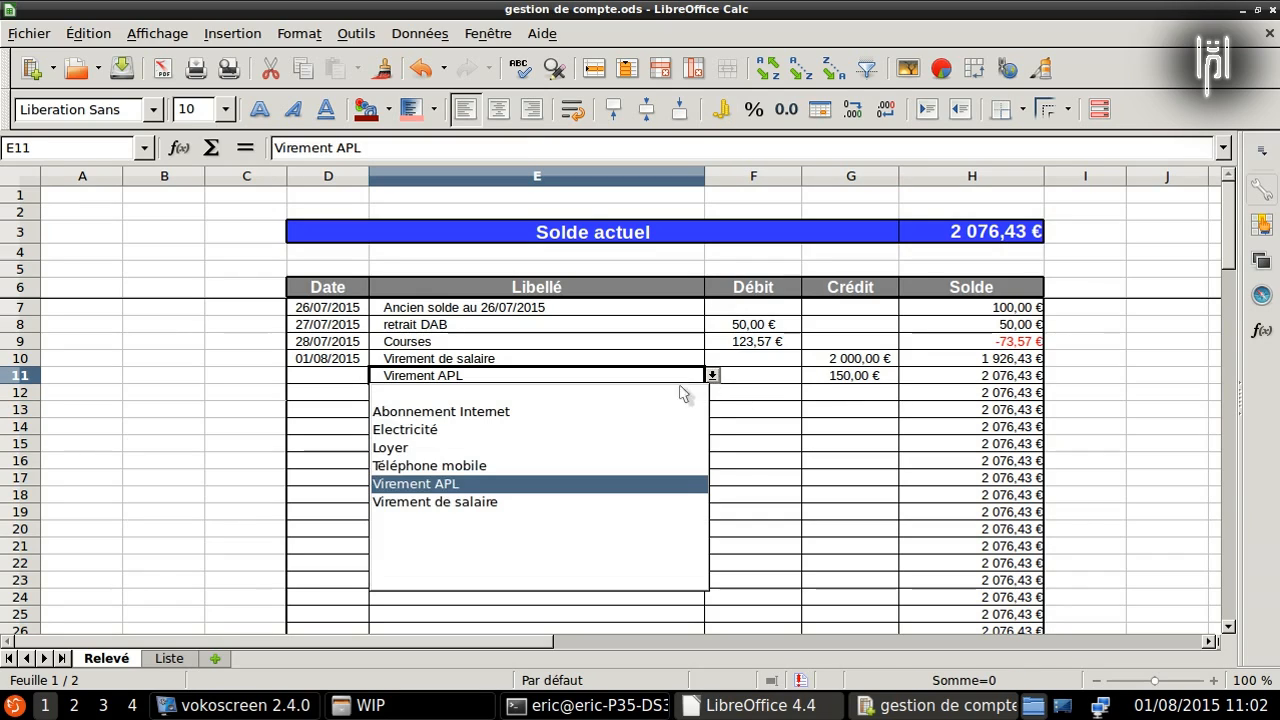
pyautogui.click(483, 414)
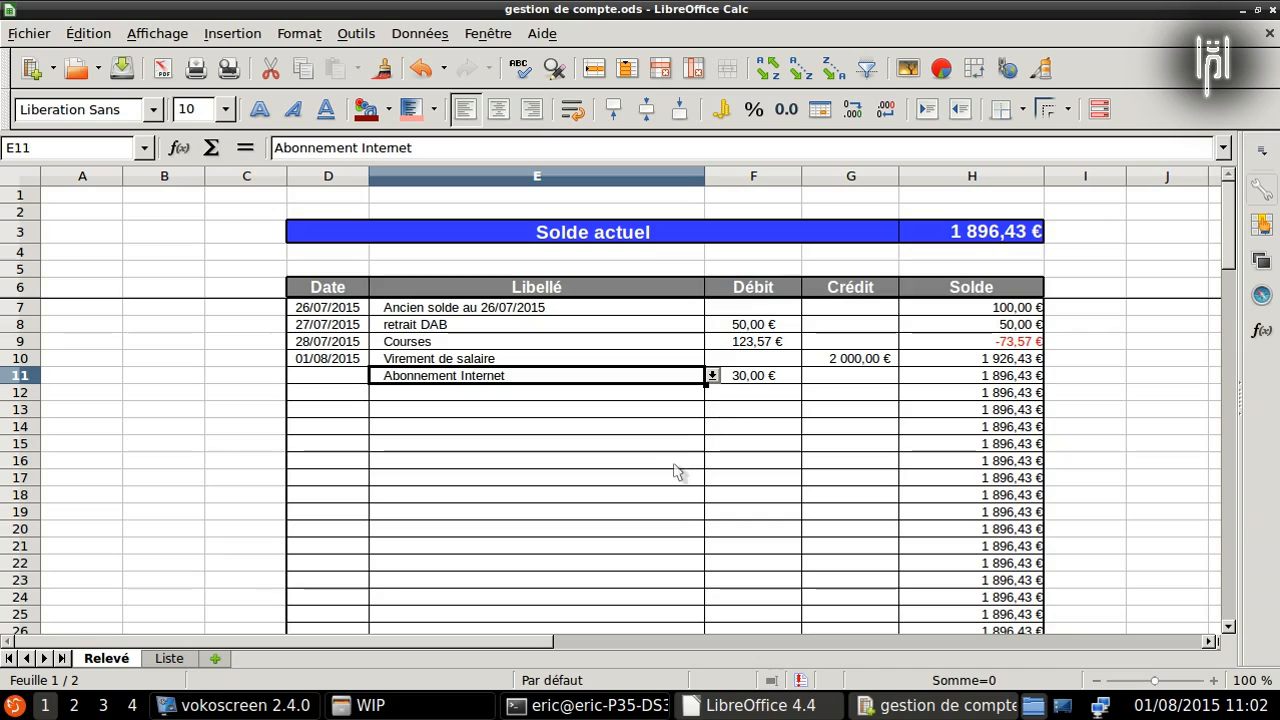
pyautogui.click(712, 377)
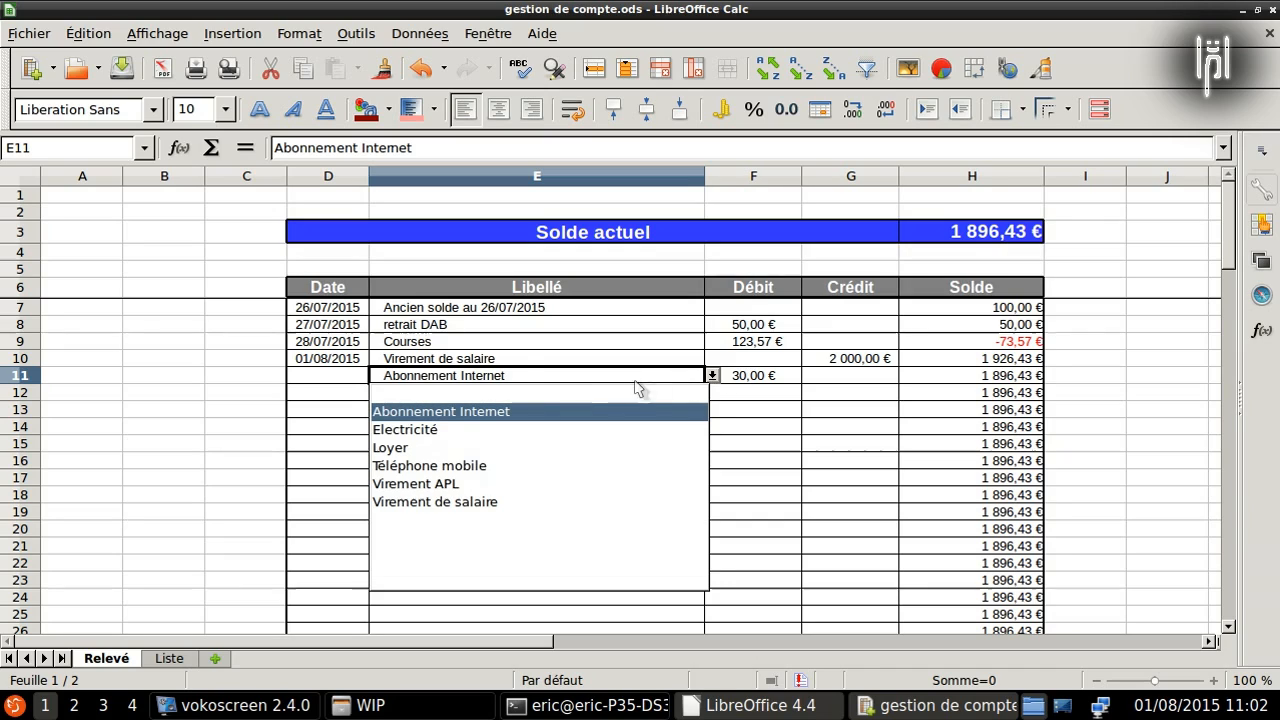
pyautogui.click(441, 427)
pyautogui.click(712, 377)
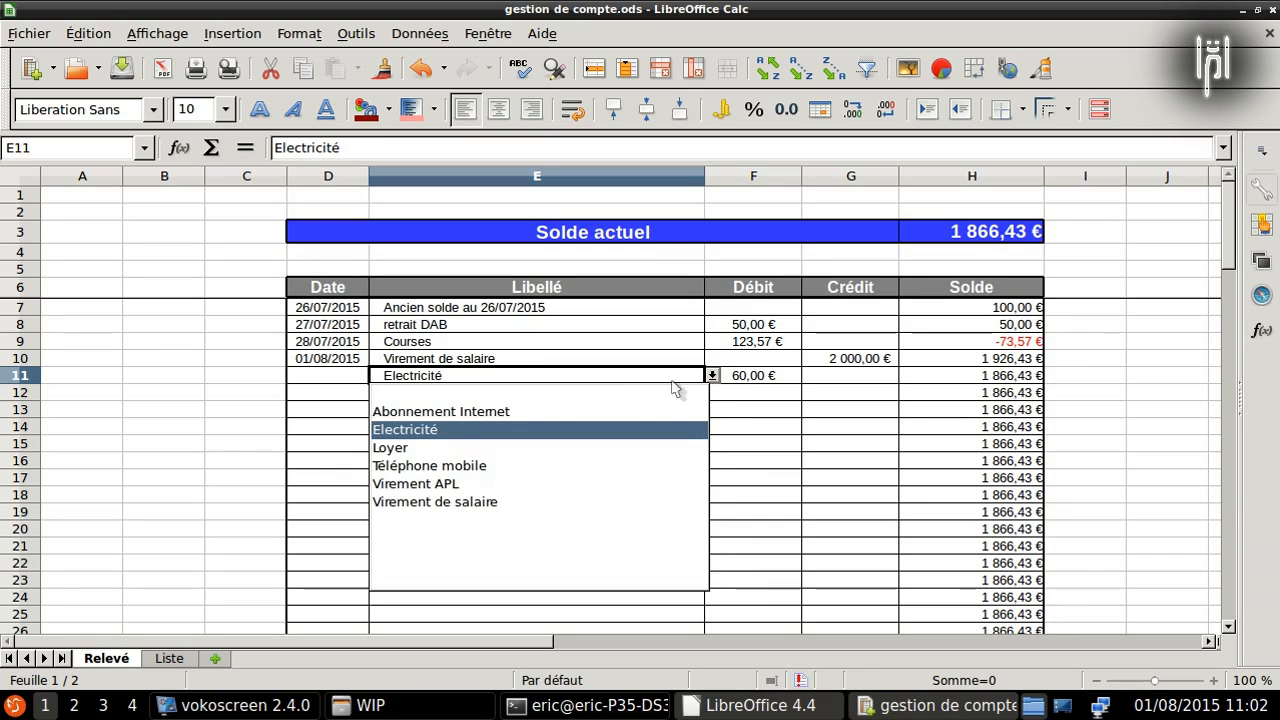
pyautogui.click(438, 449)
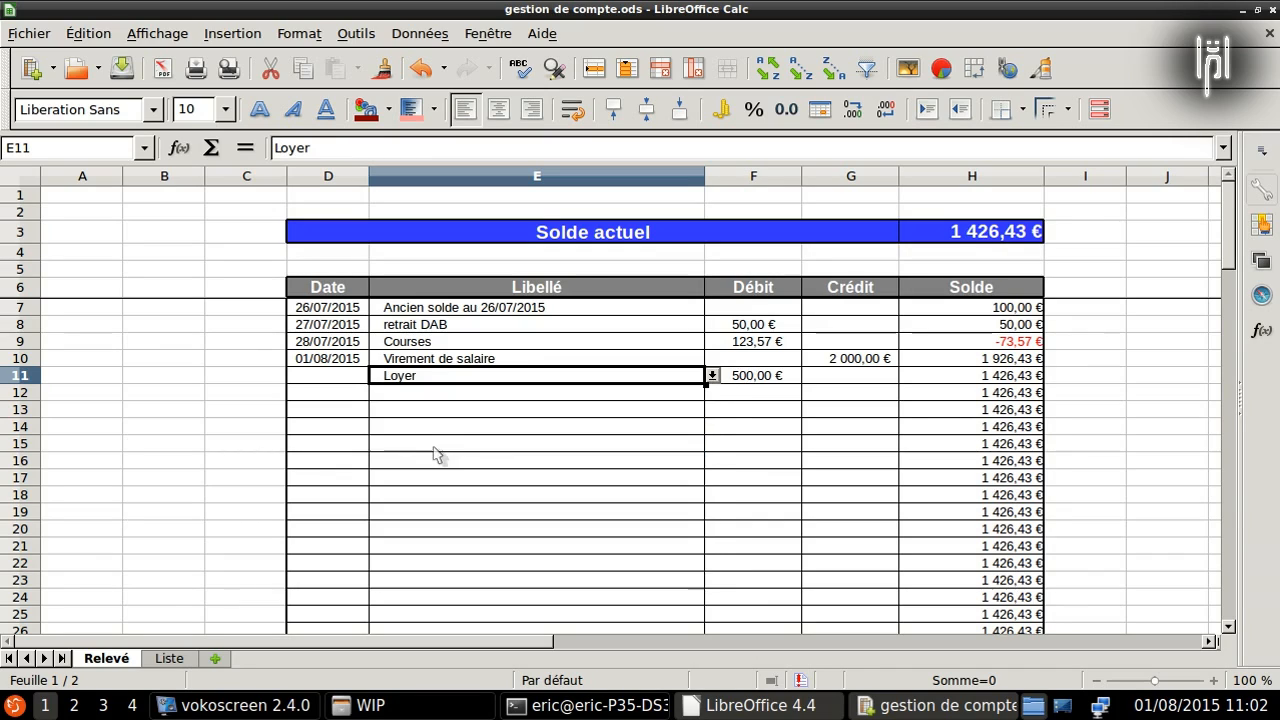
# Step: Try "Téléphone mobile" and "Virement APL" in E11, and leave the label set to "Virement de salaire"
pyautogui.click(712, 377)
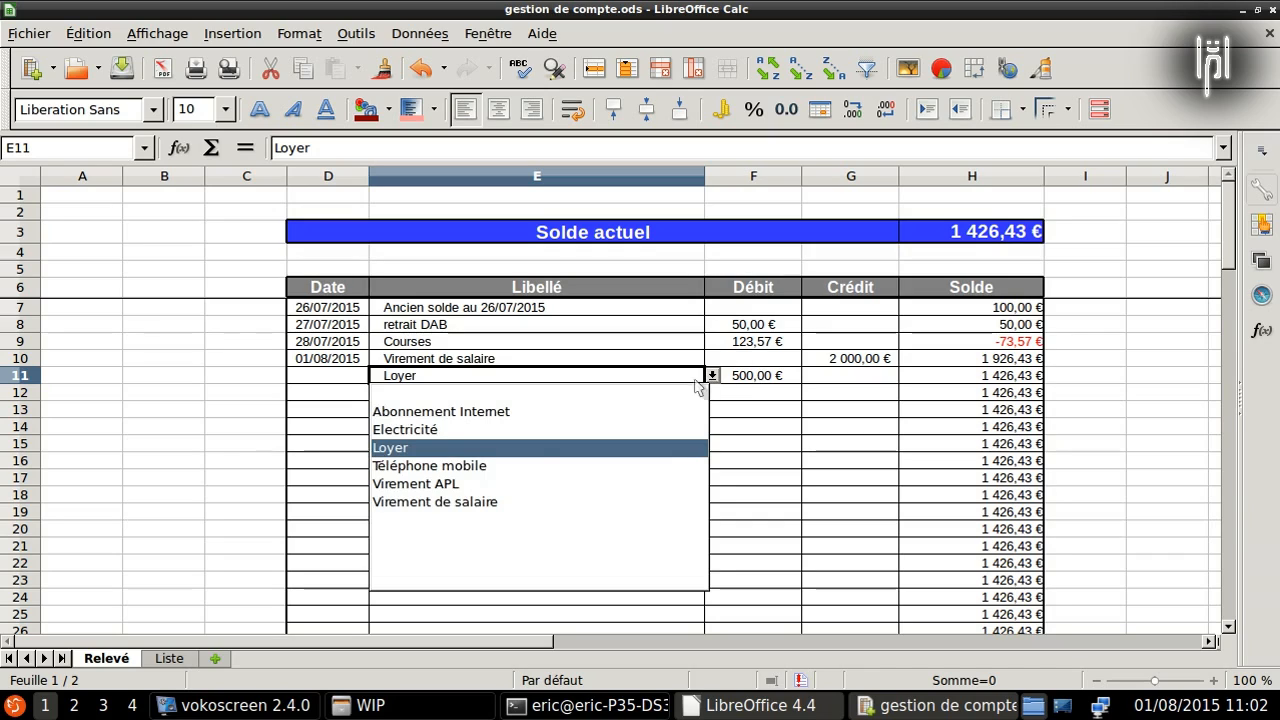
pyautogui.click(470, 471)
pyautogui.click(712, 376)
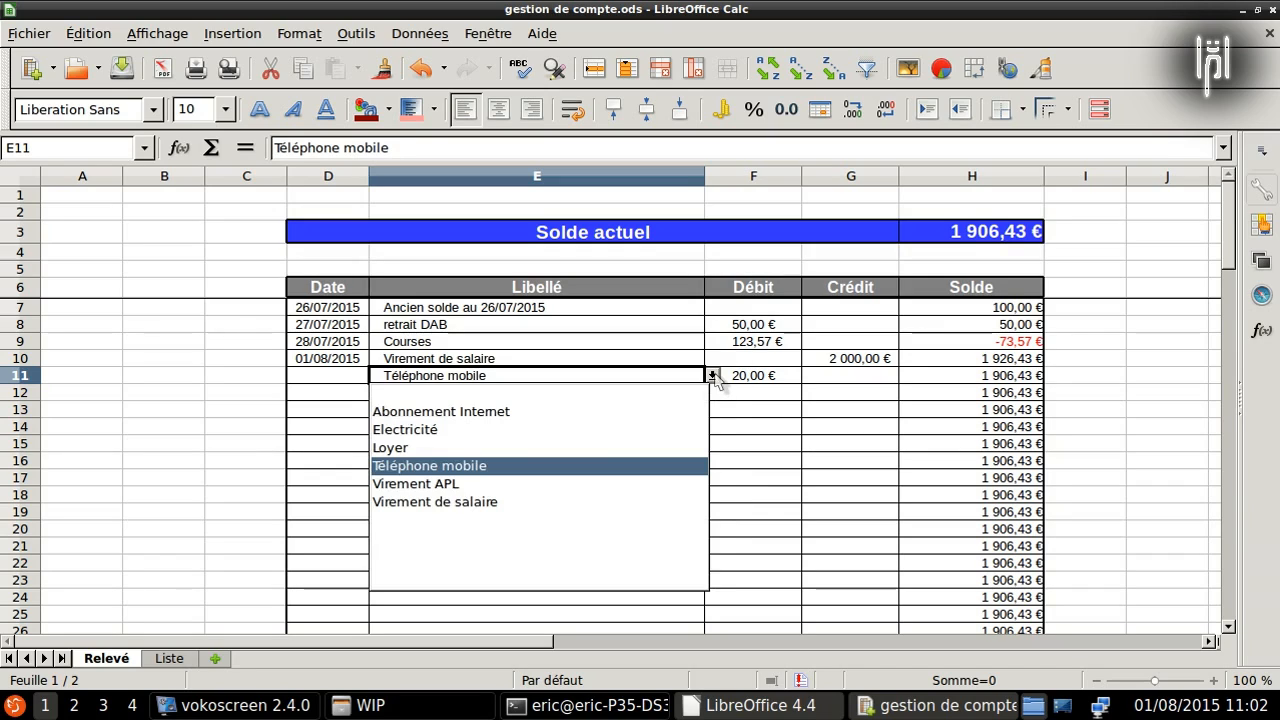
pyautogui.click(515, 484)
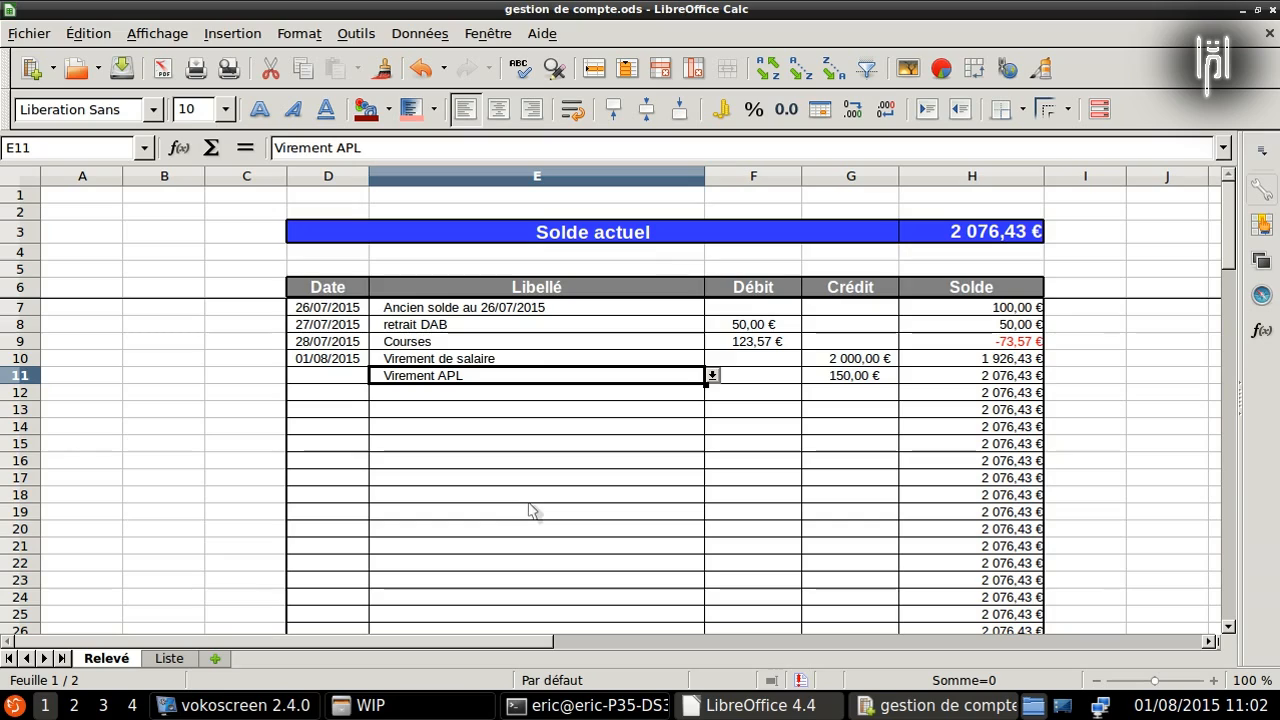
pyautogui.click(712, 376)
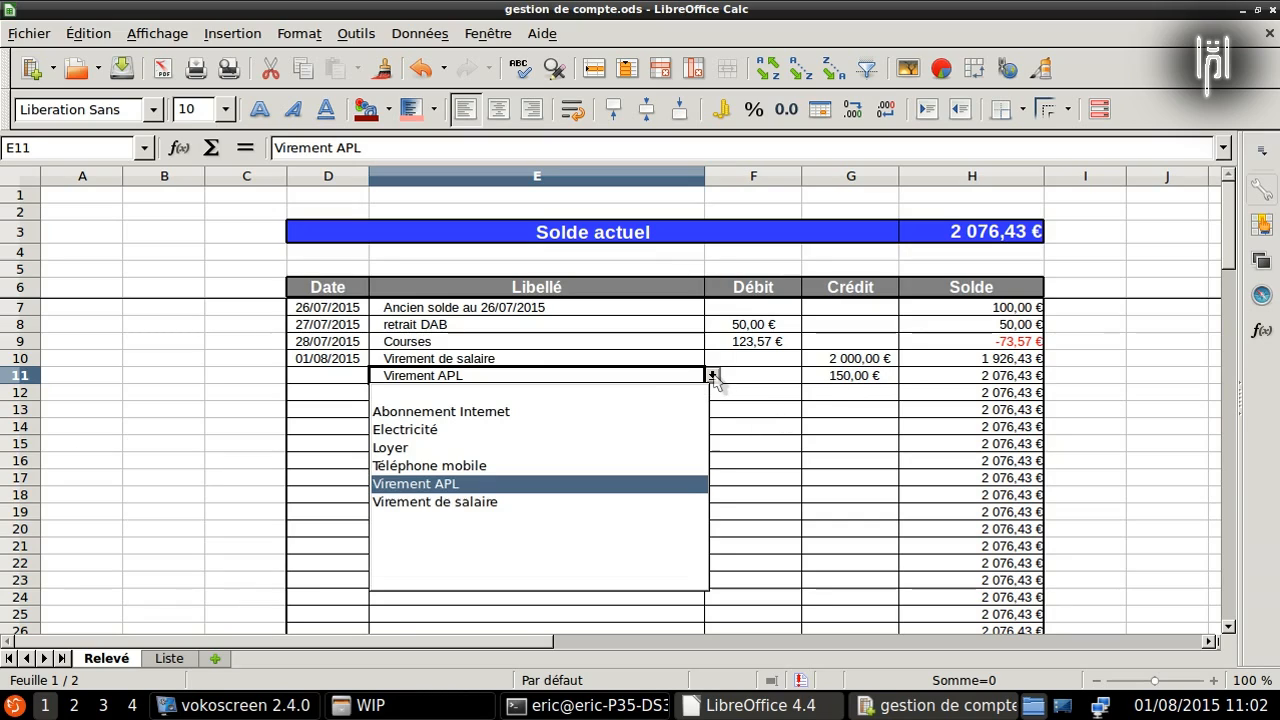
pyautogui.click(486, 501)
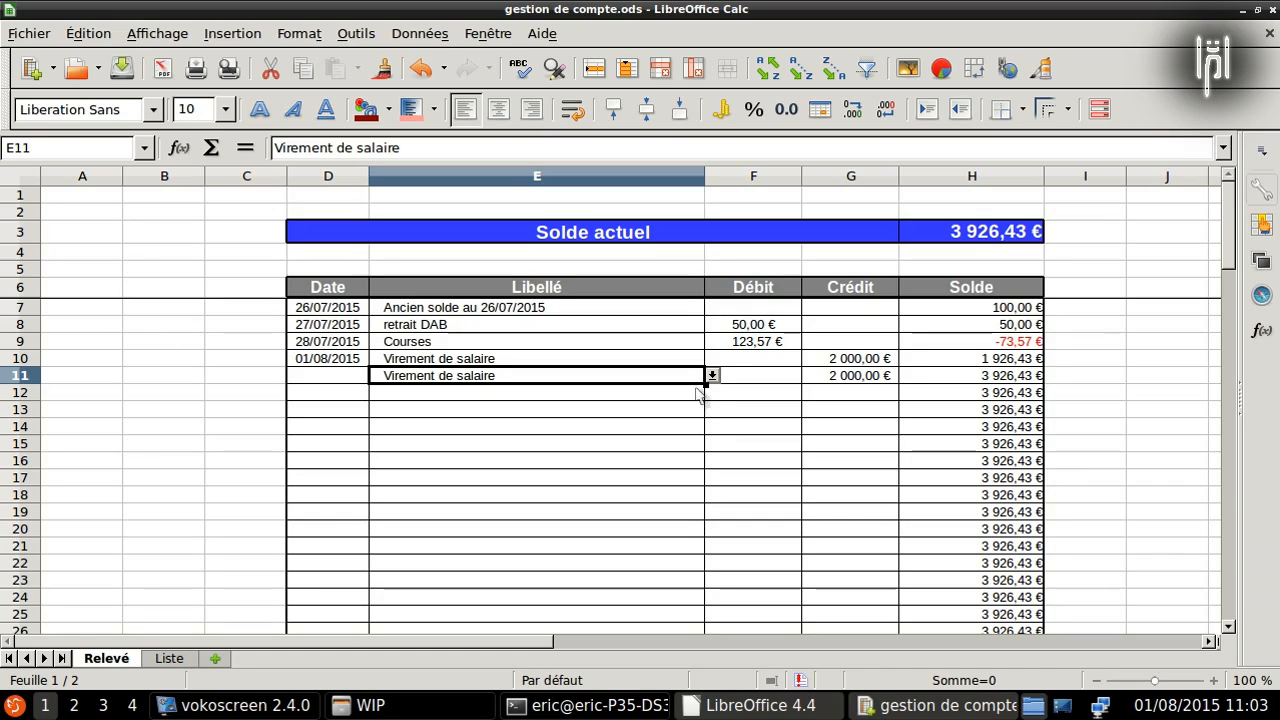
# Step: Fill the RECHERCHEV formulas of F11:G11 down to row 15, and undo the fill
pyautogui.moveTo(780, 382); pyautogui.dragTo(843, 383)
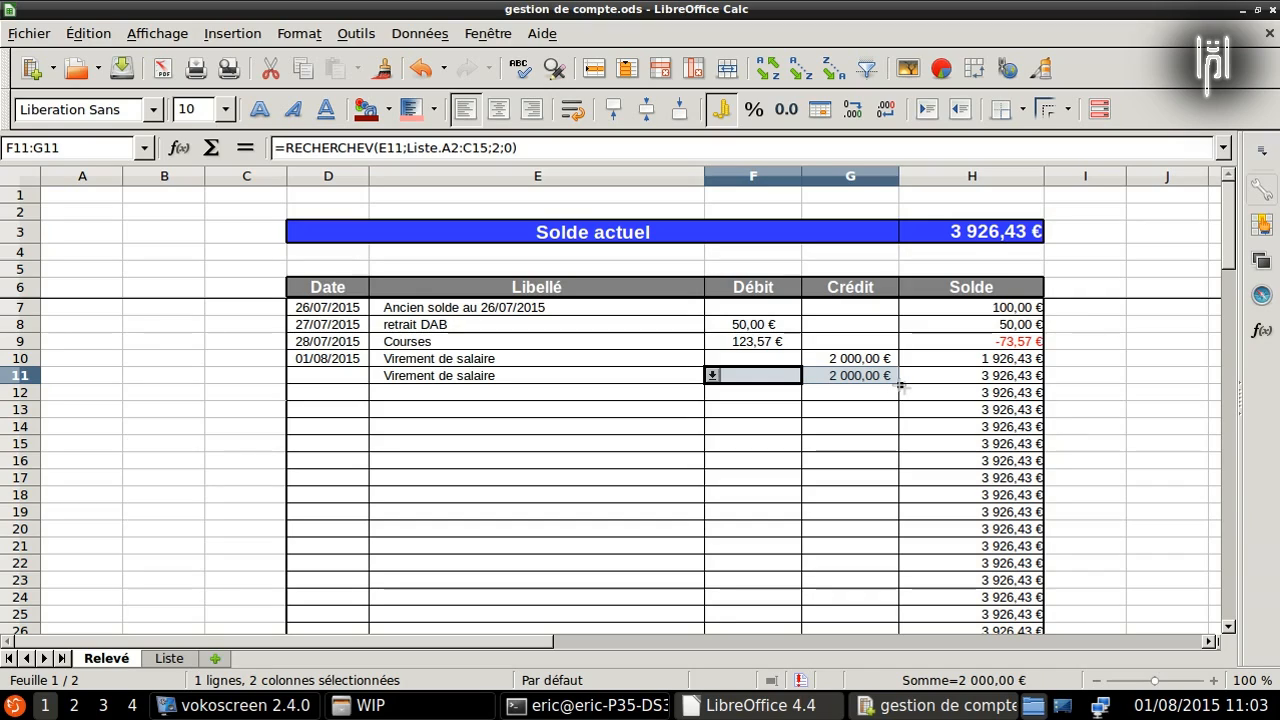
pyautogui.moveTo(900, 384); pyautogui.dragTo(903, 455)
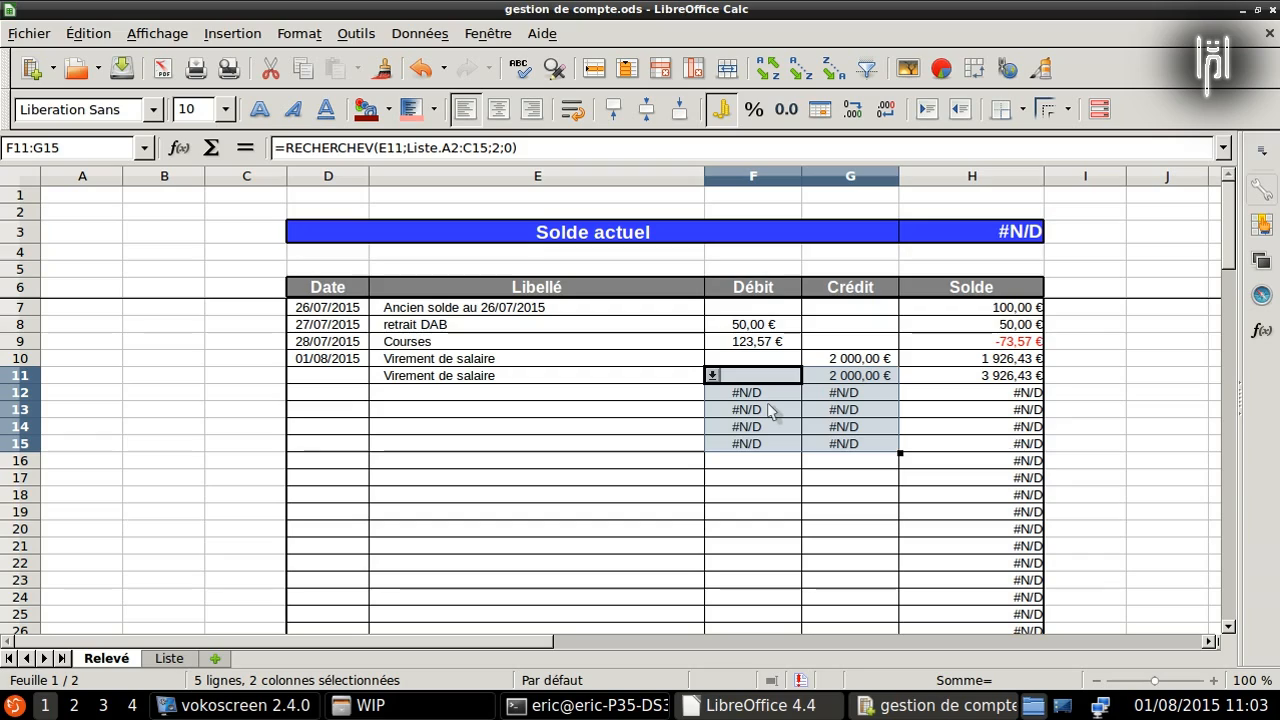
pyautogui.hotkey('ctrl', 'z')
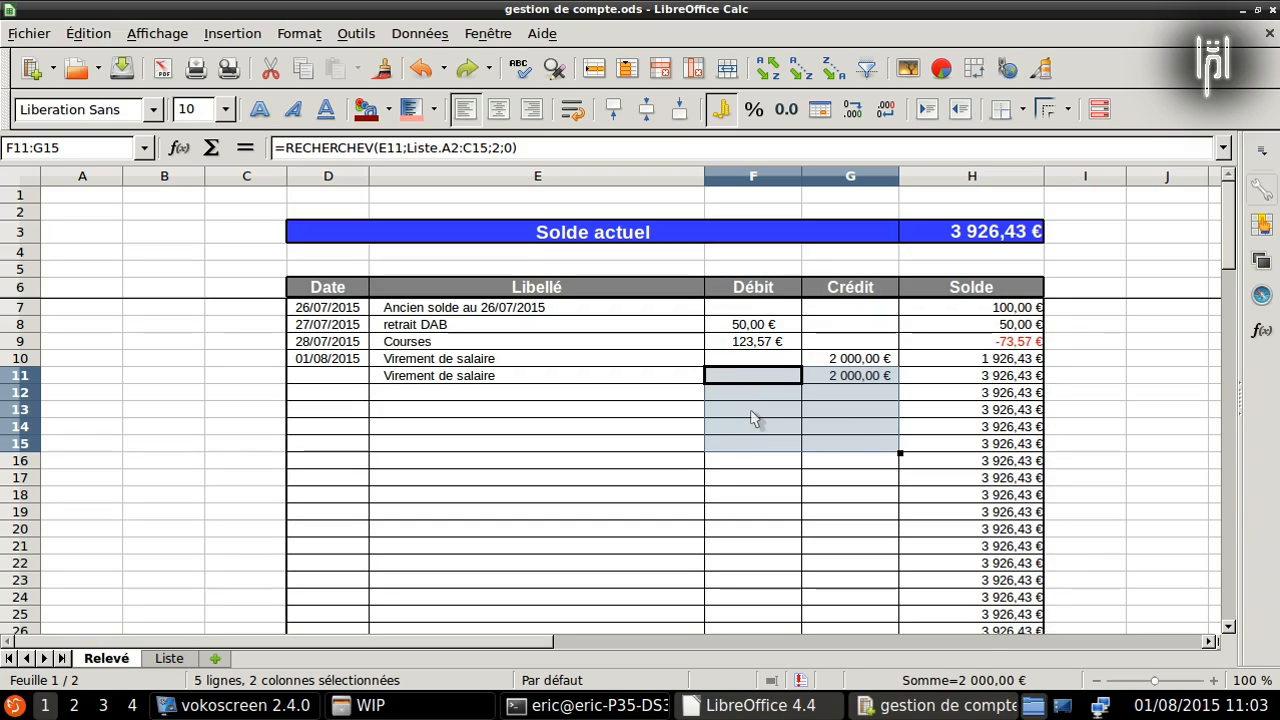
# Step: Try filling the RECHERCHEV formulas of F11:G11 down to row 12, and undo the fill
pyautogui.click(810, 393)
pyautogui.moveTo(786, 377); pyautogui.dragTo(866, 378)
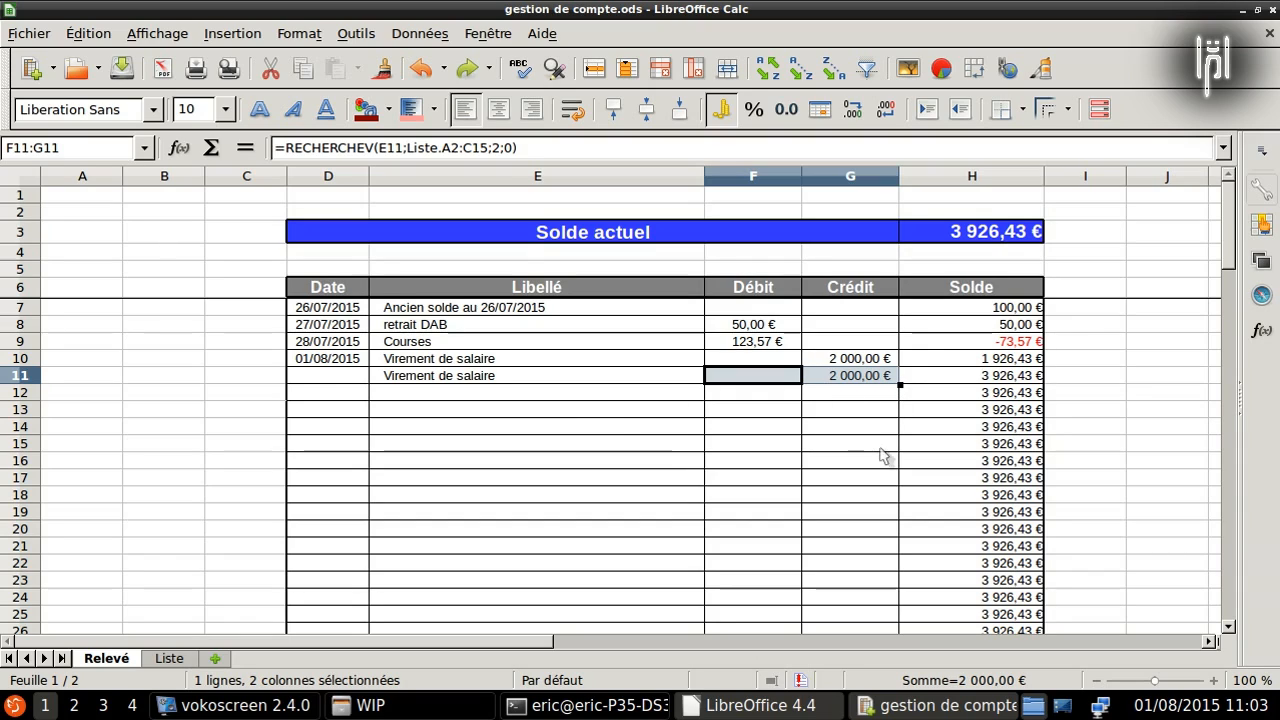
pyautogui.scroll(-3, 893, 456)
pyautogui.scroll(-20, 893, 456)
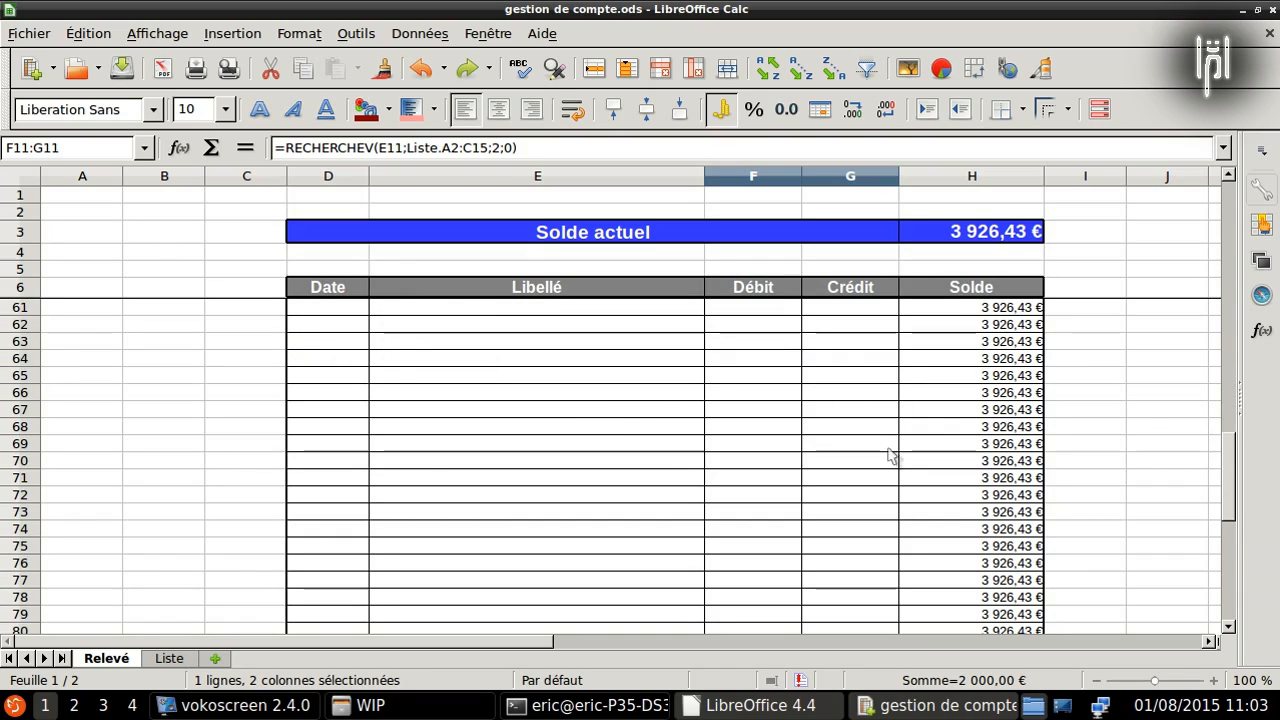
pyautogui.scroll(16, 945, 392)
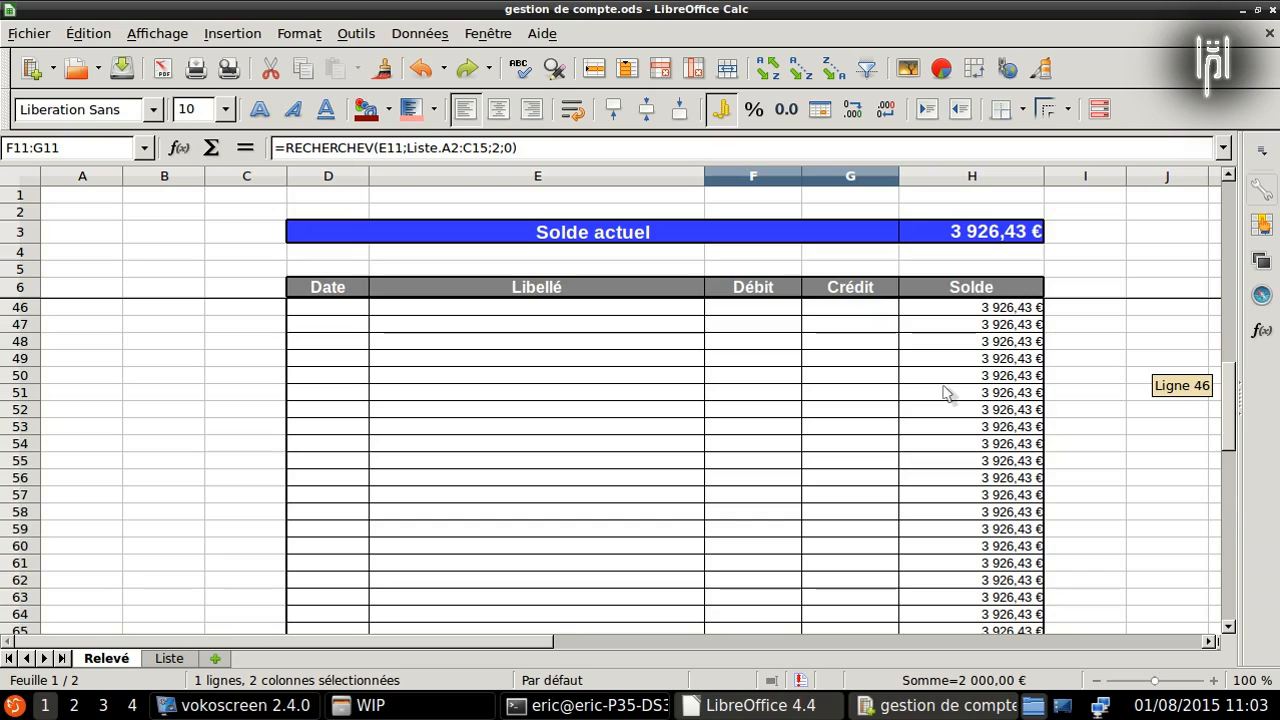
pyautogui.scroll(7, 945, 392)
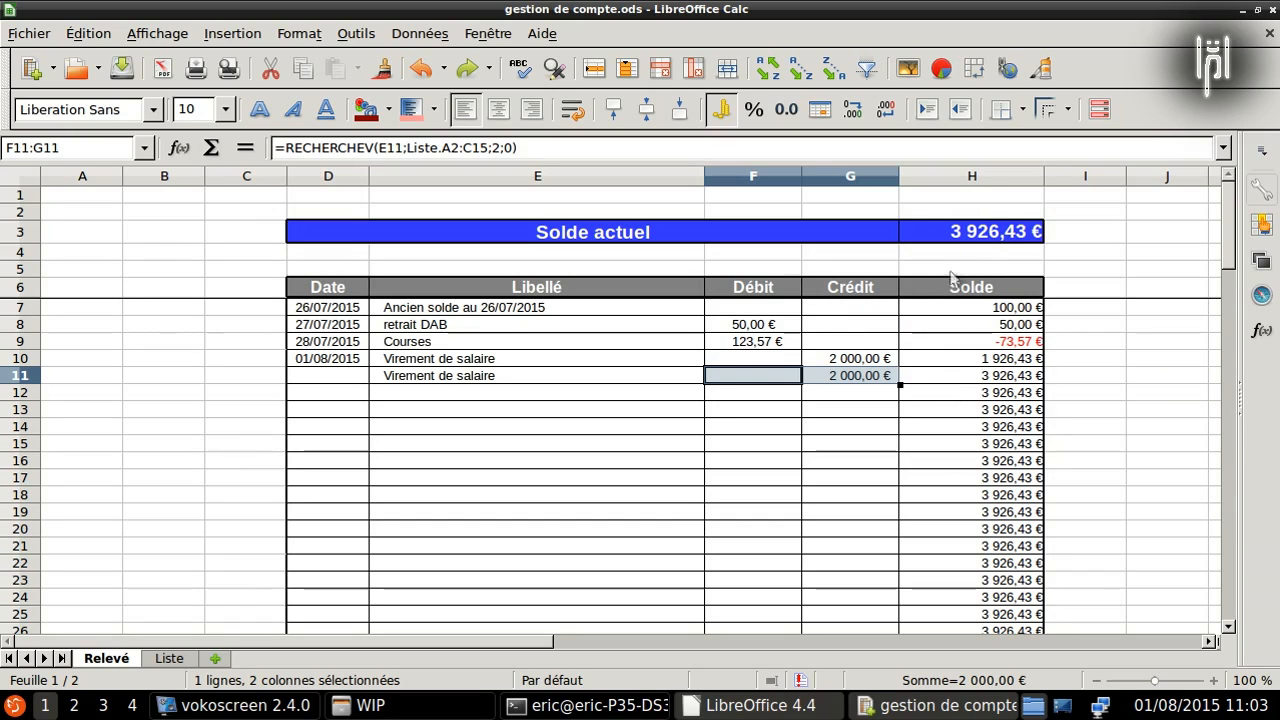
pyautogui.moveTo(901, 384); pyautogui.dragTo(902, 395)
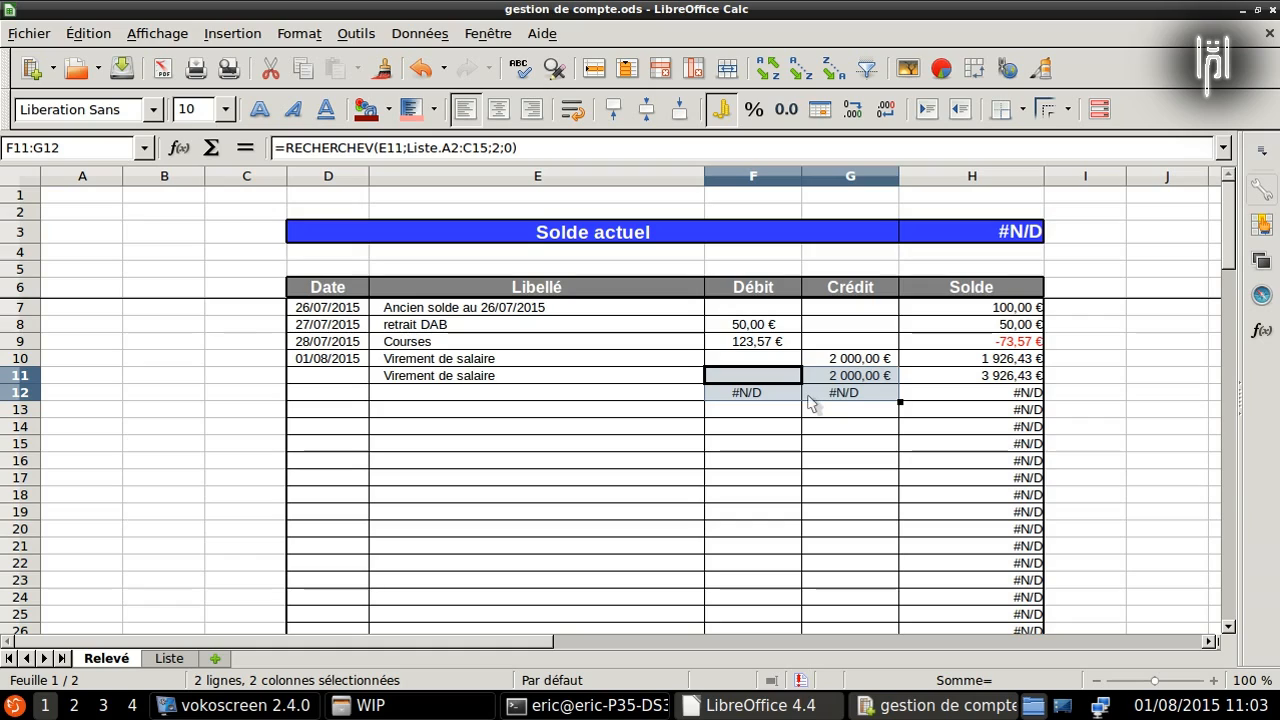
pyautogui.hotkey('ctrl', 'z')
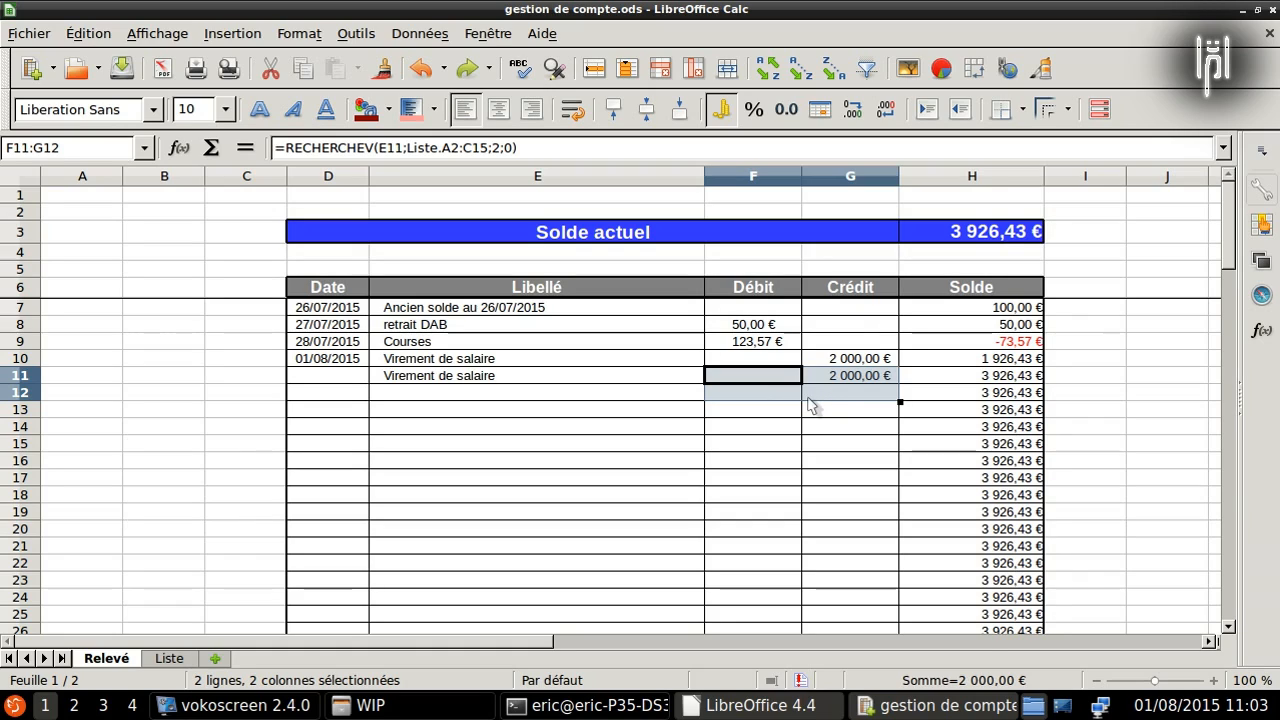
# Step: Enter the date 01/08/2015 in D11 and choose the label "Loyer" in E11
pyautogui.click(605, 362)
pyautogui.click(656, 379)
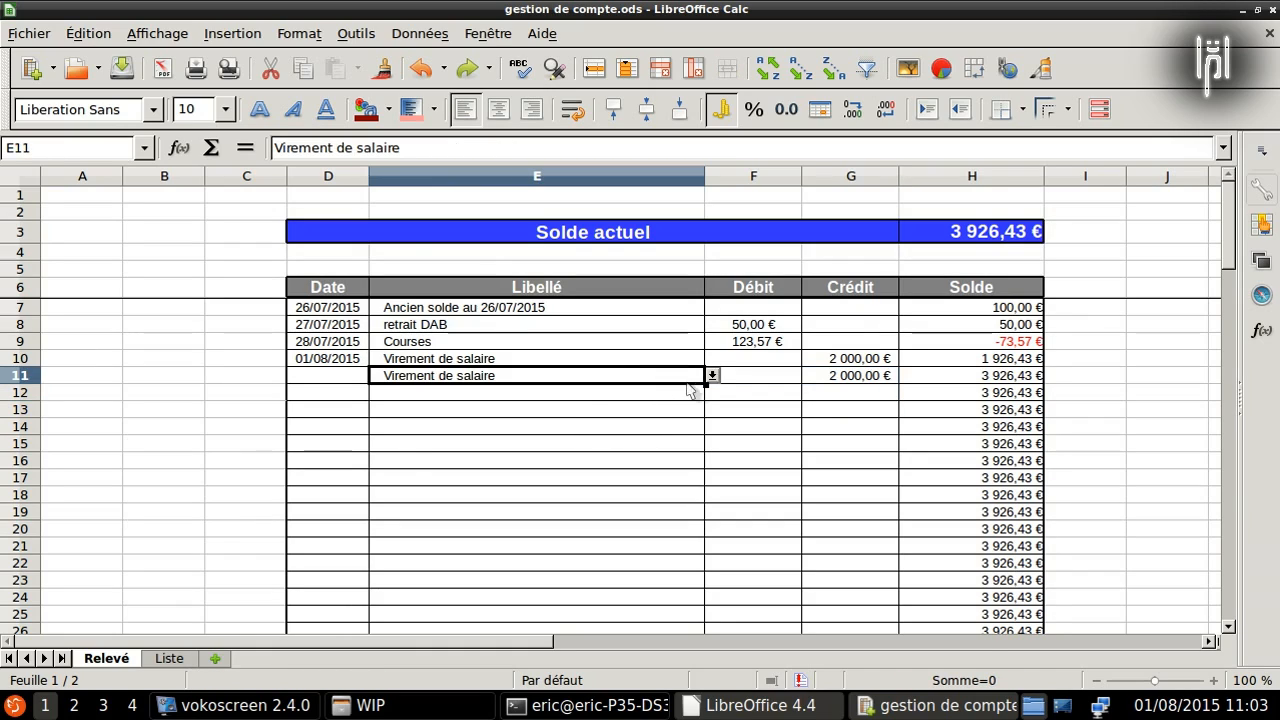
pyautogui.click(312, 380)
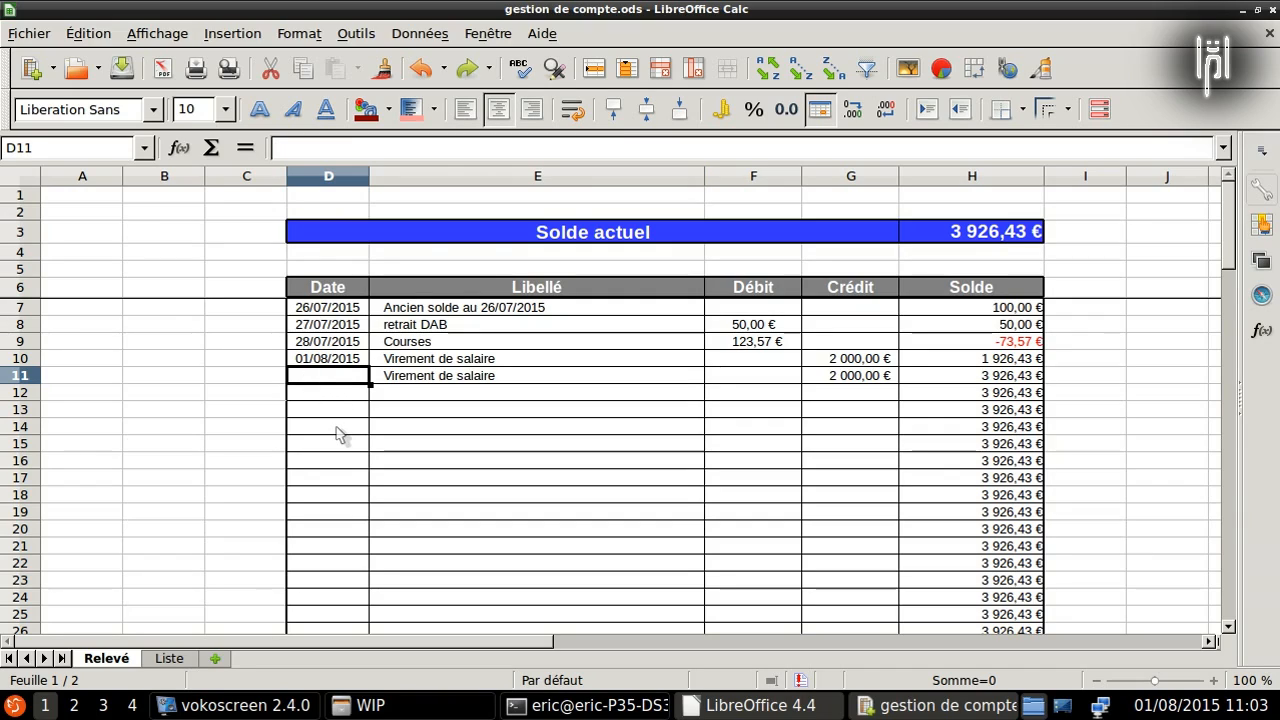
pyautogui.write('1/08/201')
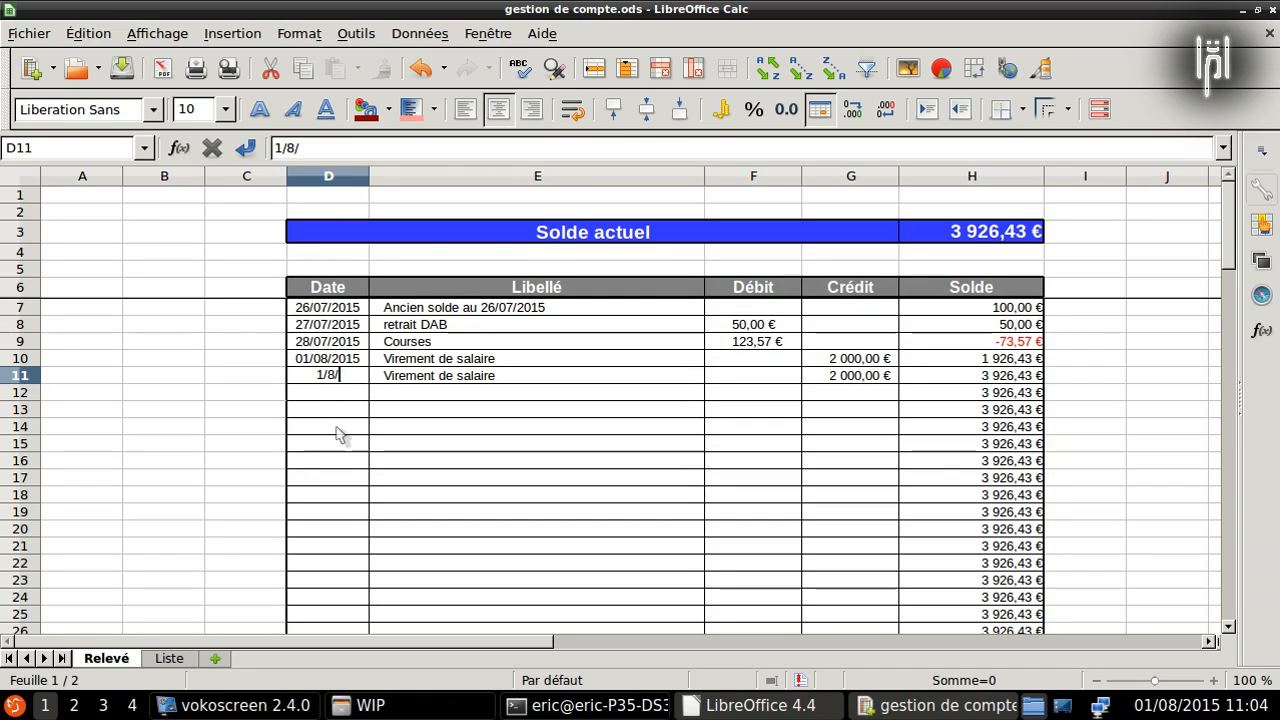
pyautogui.write('5')
pyautogui.press('Return')
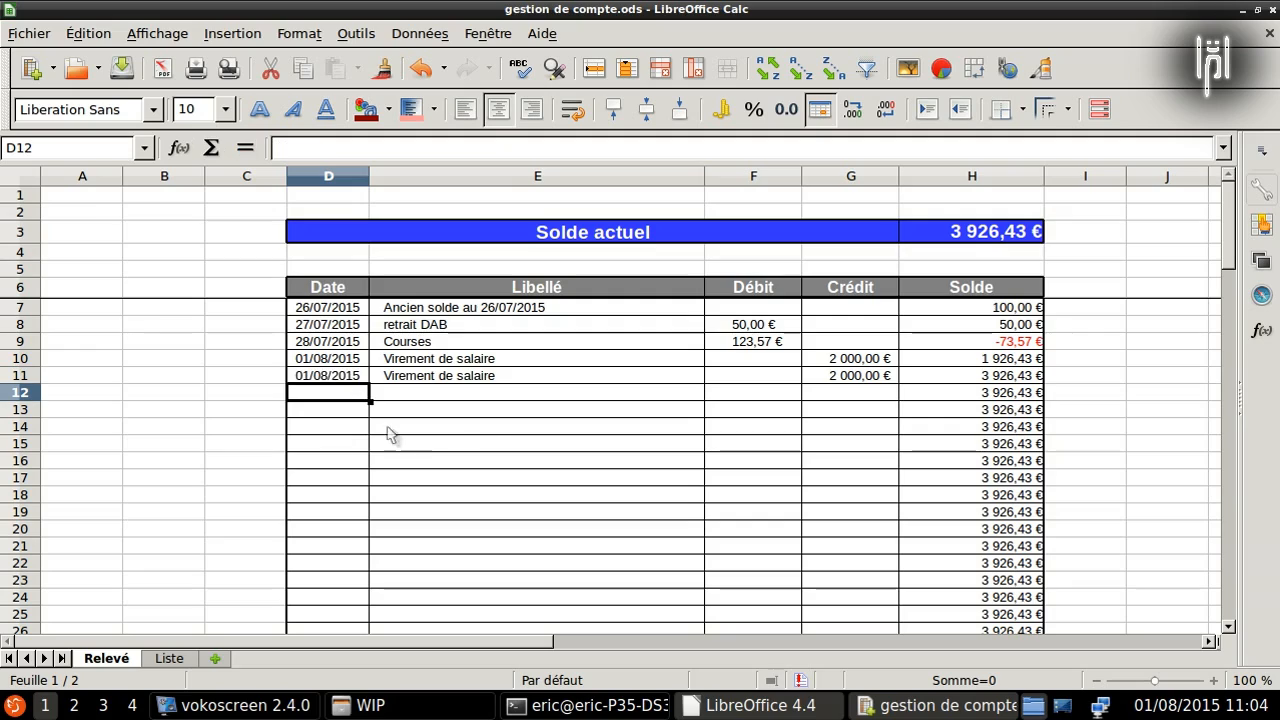
pyautogui.click(698, 378)
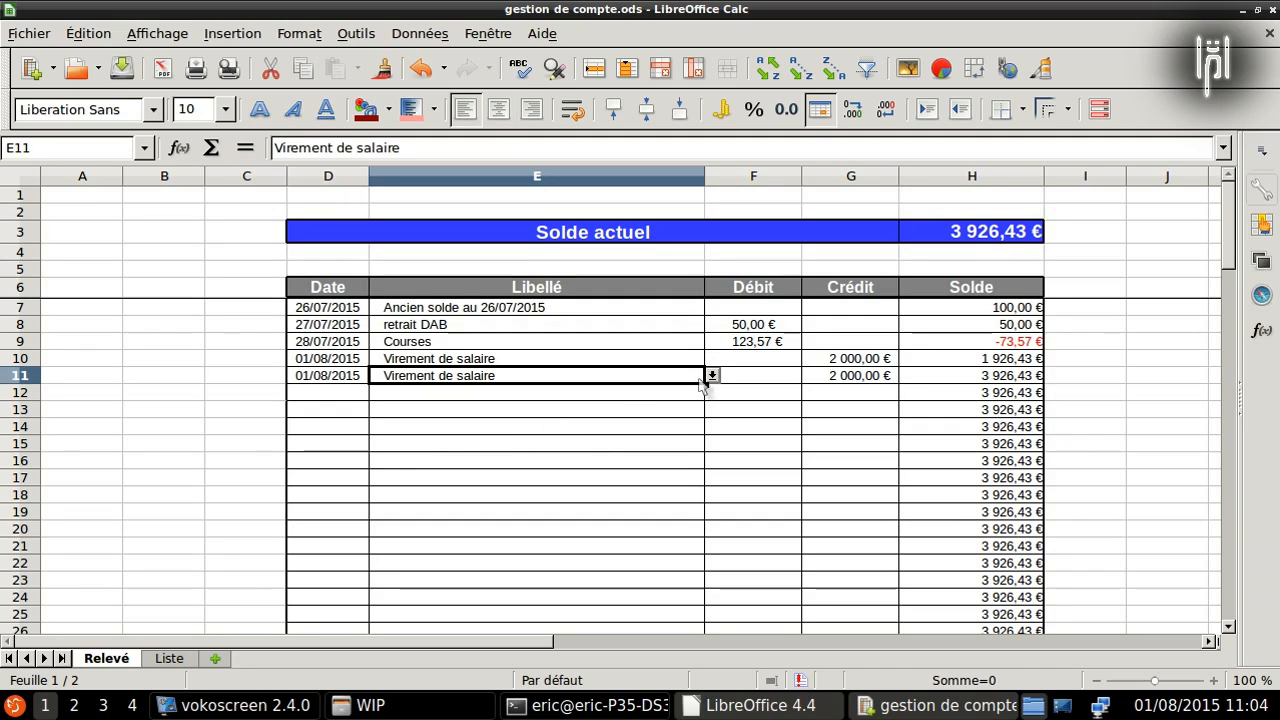
pyautogui.click(712, 376)
pyautogui.click(407, 448)
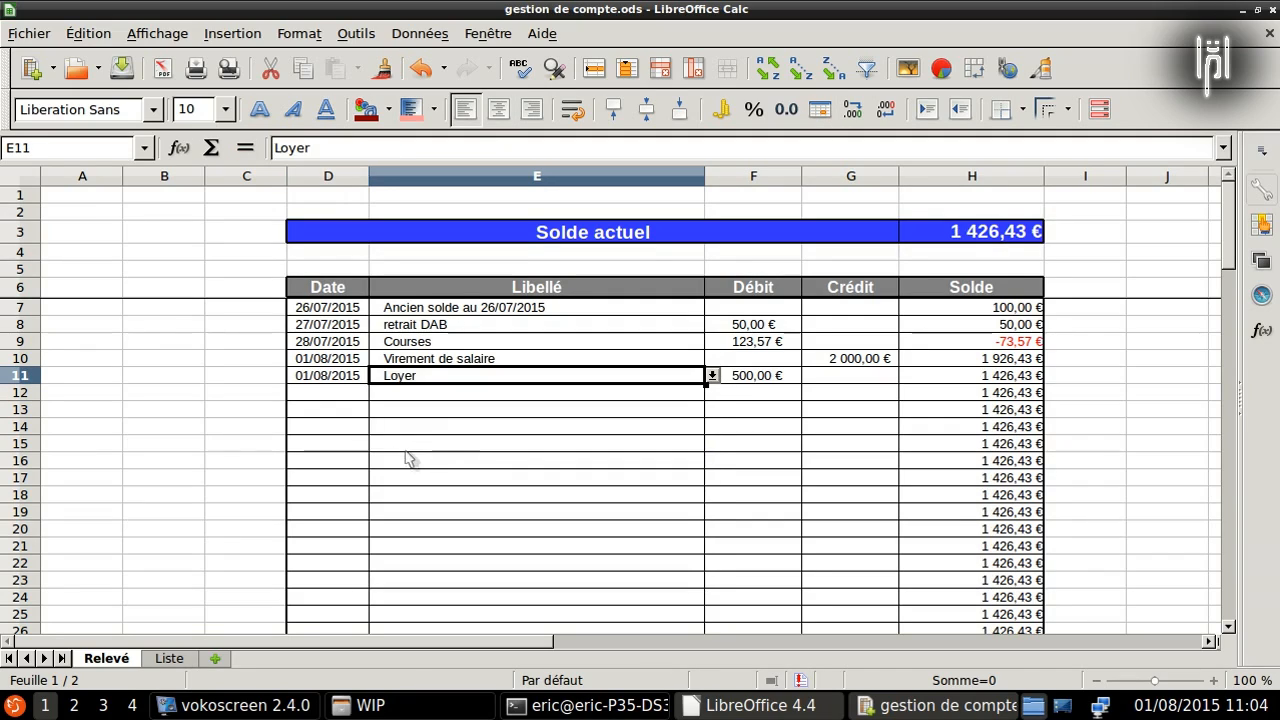
# Step: Enter the date 01/08/2015 in D12 and choose the label "Abonnement Internet" in E12
pyautogui.click(690, 397)
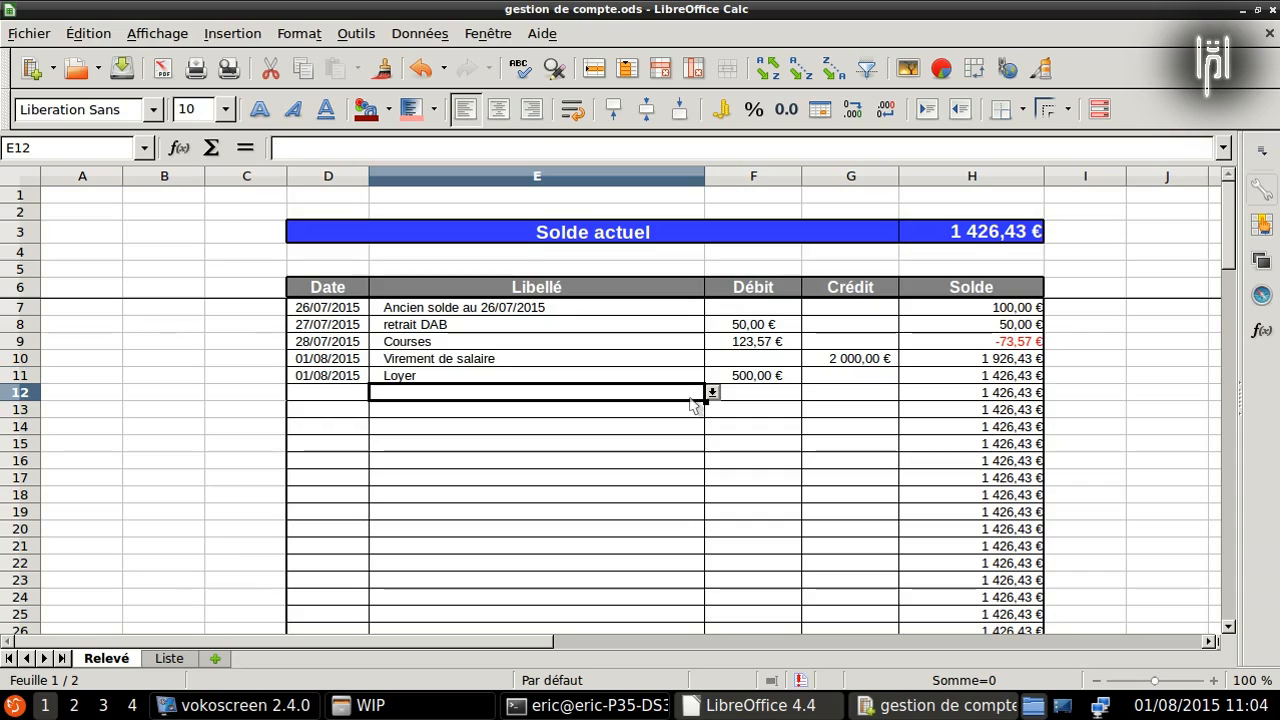
pyautogui.click(355, 395)
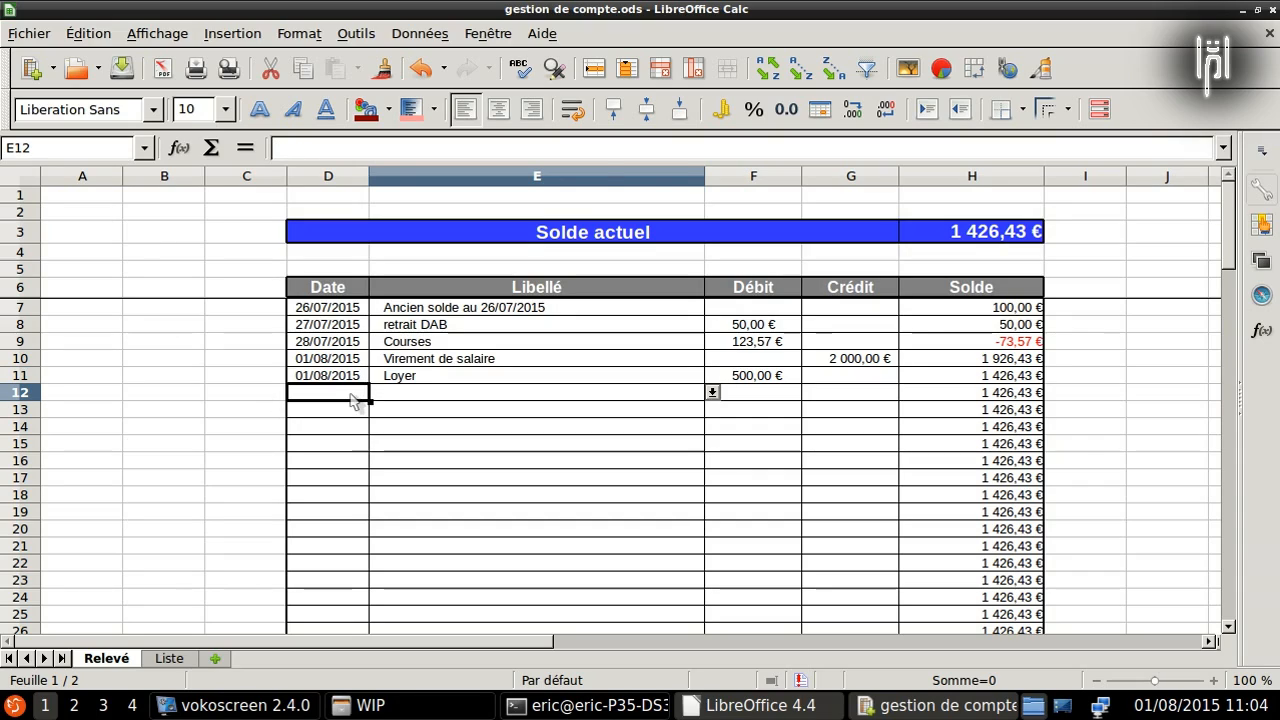
pyautogui.write('01/')
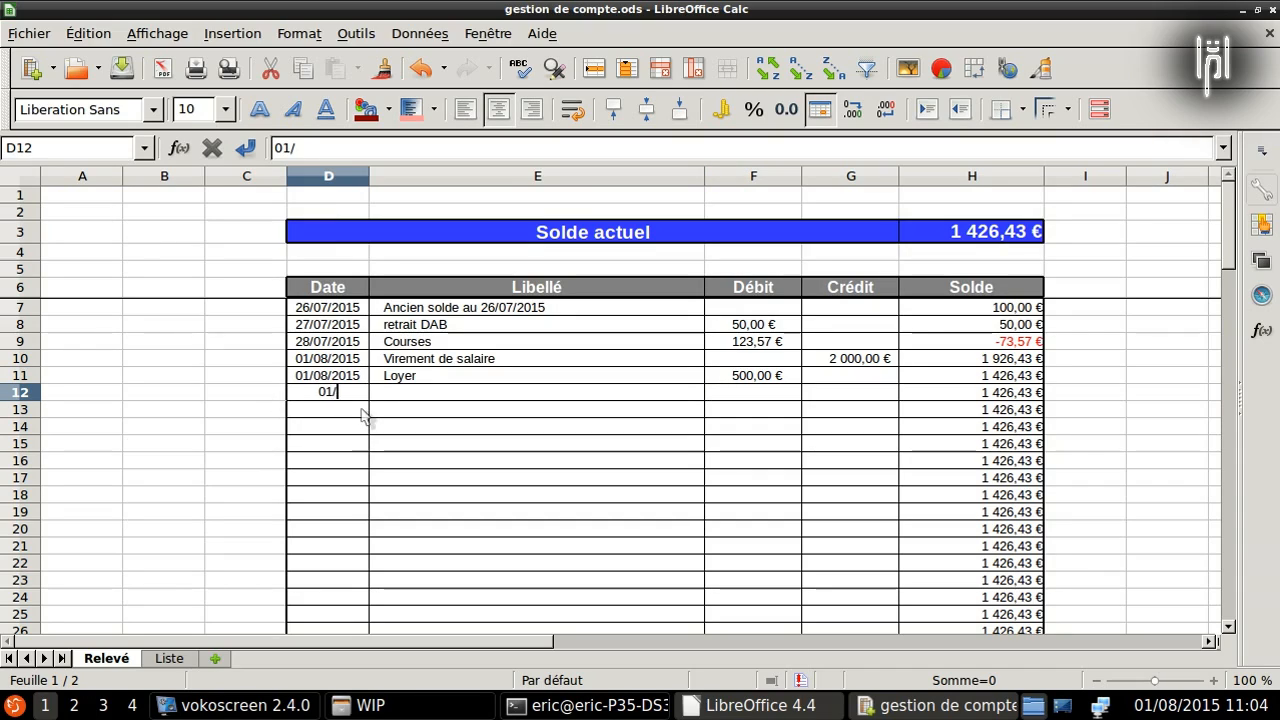
pyautogui.write('08/2015')
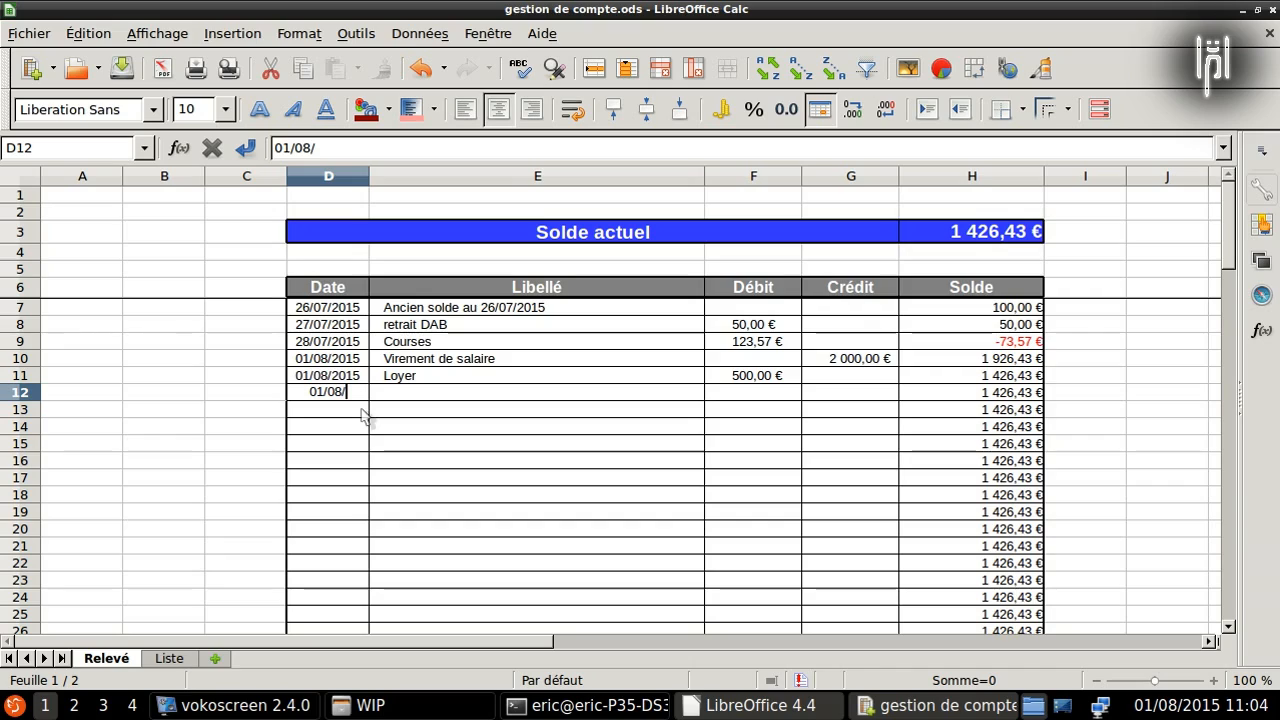
pyautogui.press('Tab')
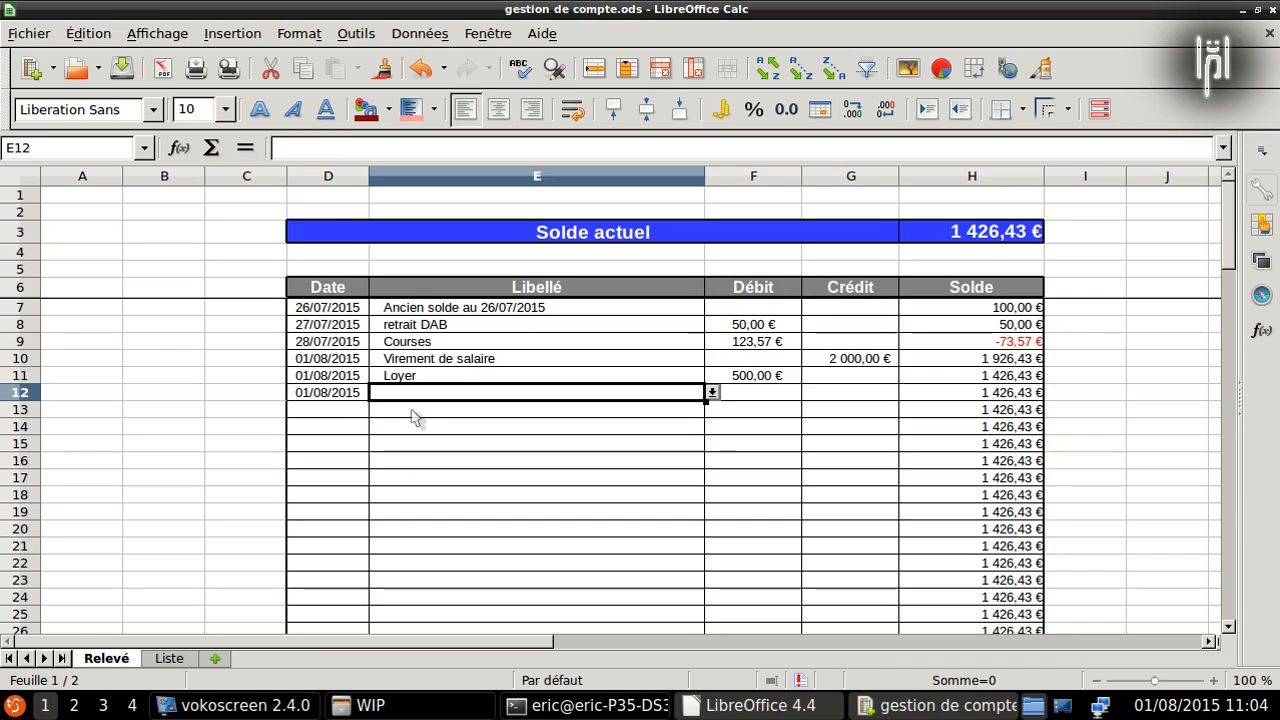
pyautogui.click(712, 392)
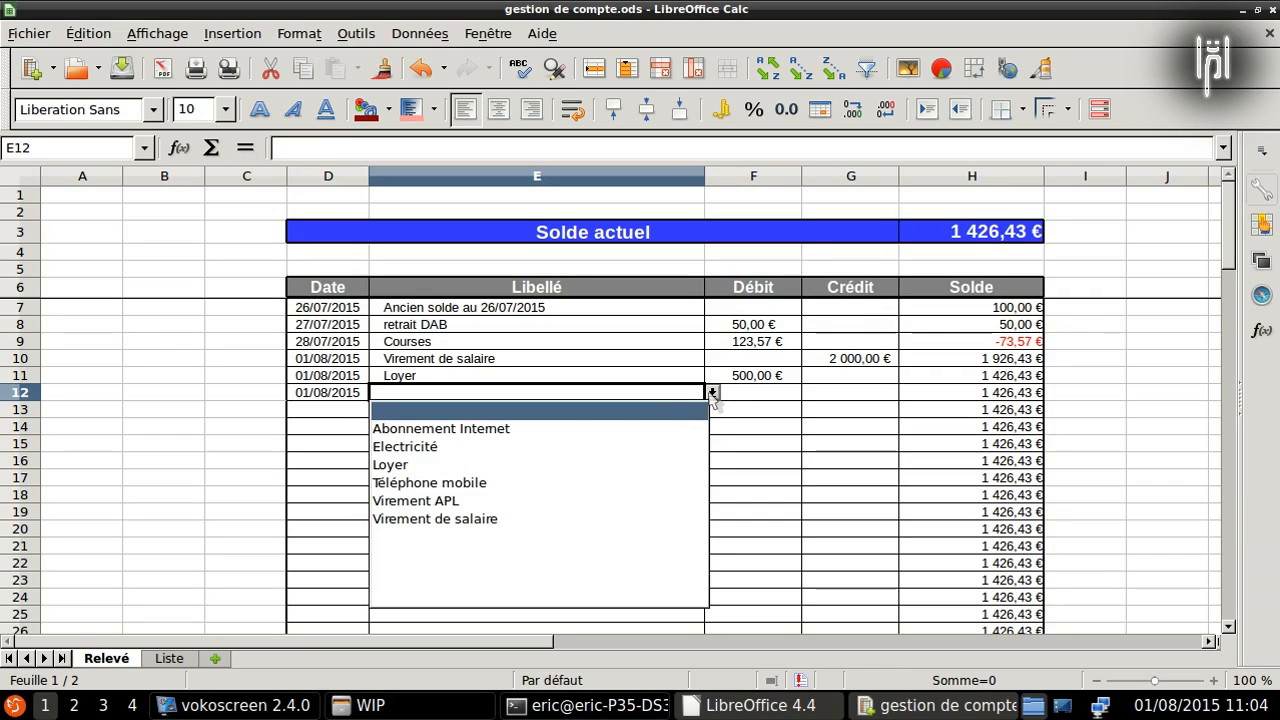
pyautogui.click(477, 431)
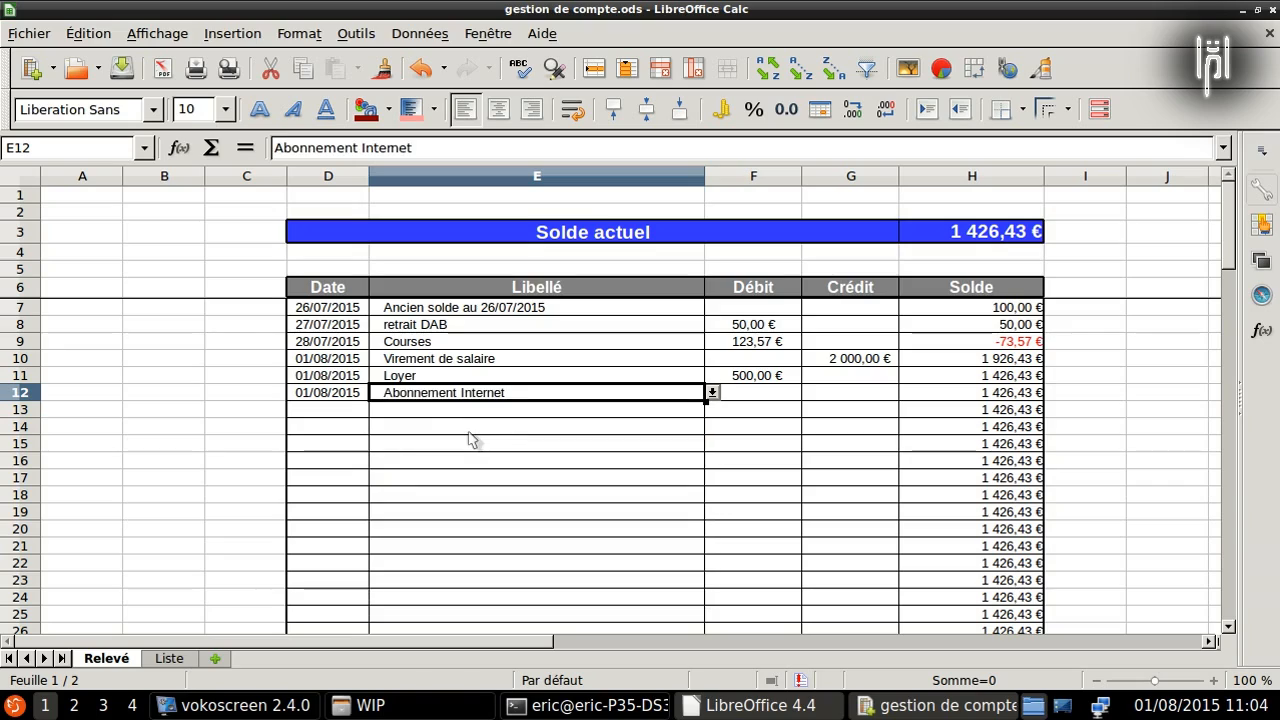
# Step: Fill the RECHERCHEV formulas of F11:G11 down to row 12 for the Internet subscription entry
pyautogui.click(391, 414)
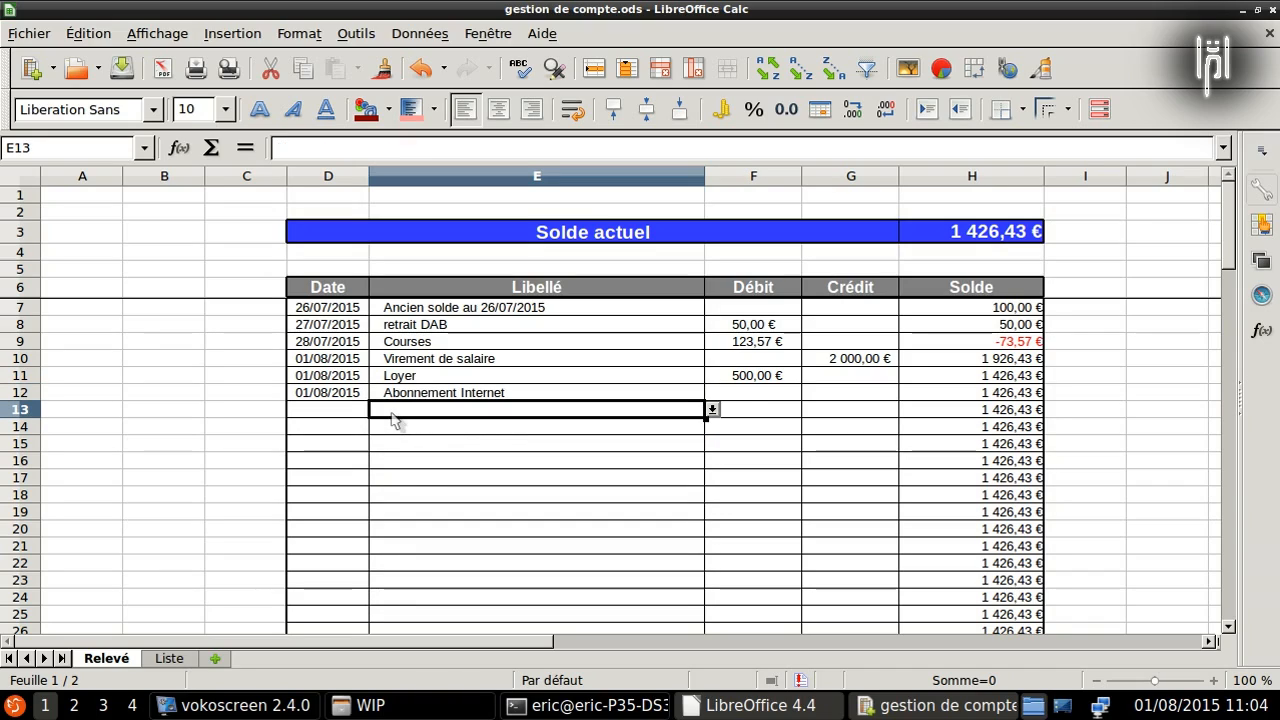
pyautogui.click(402, 395)
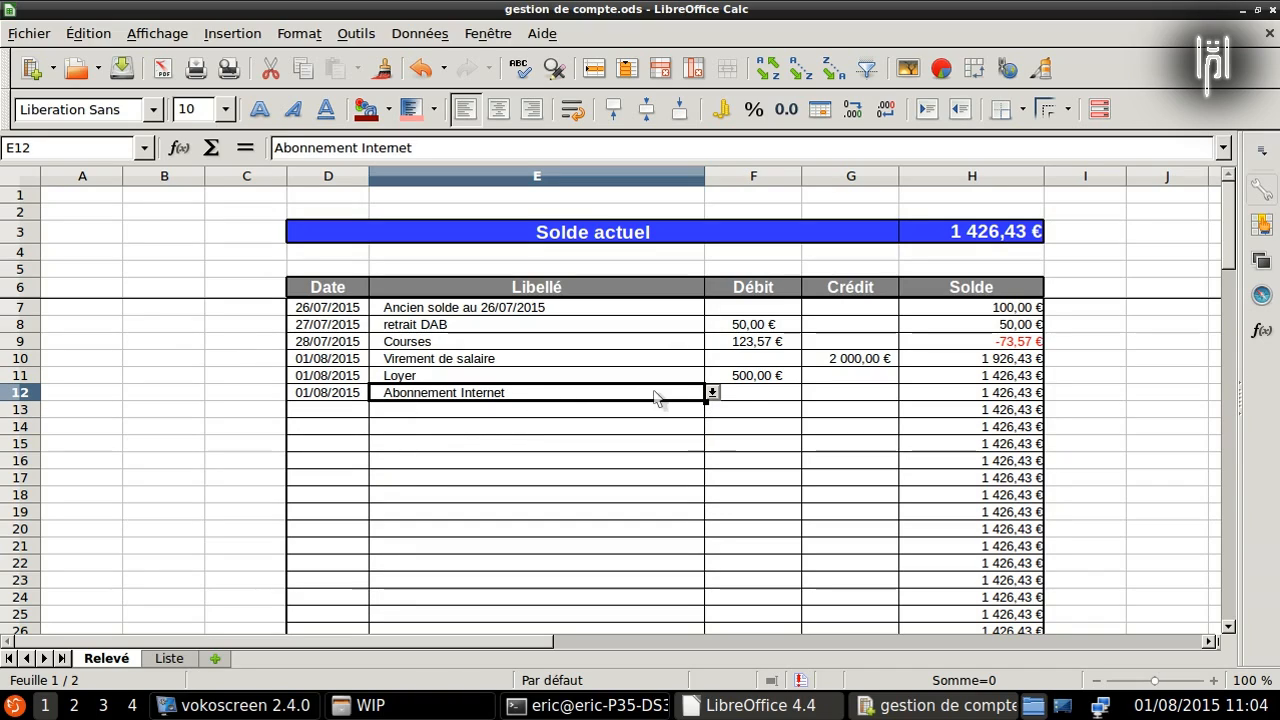
pyautogui.click(610, 412)
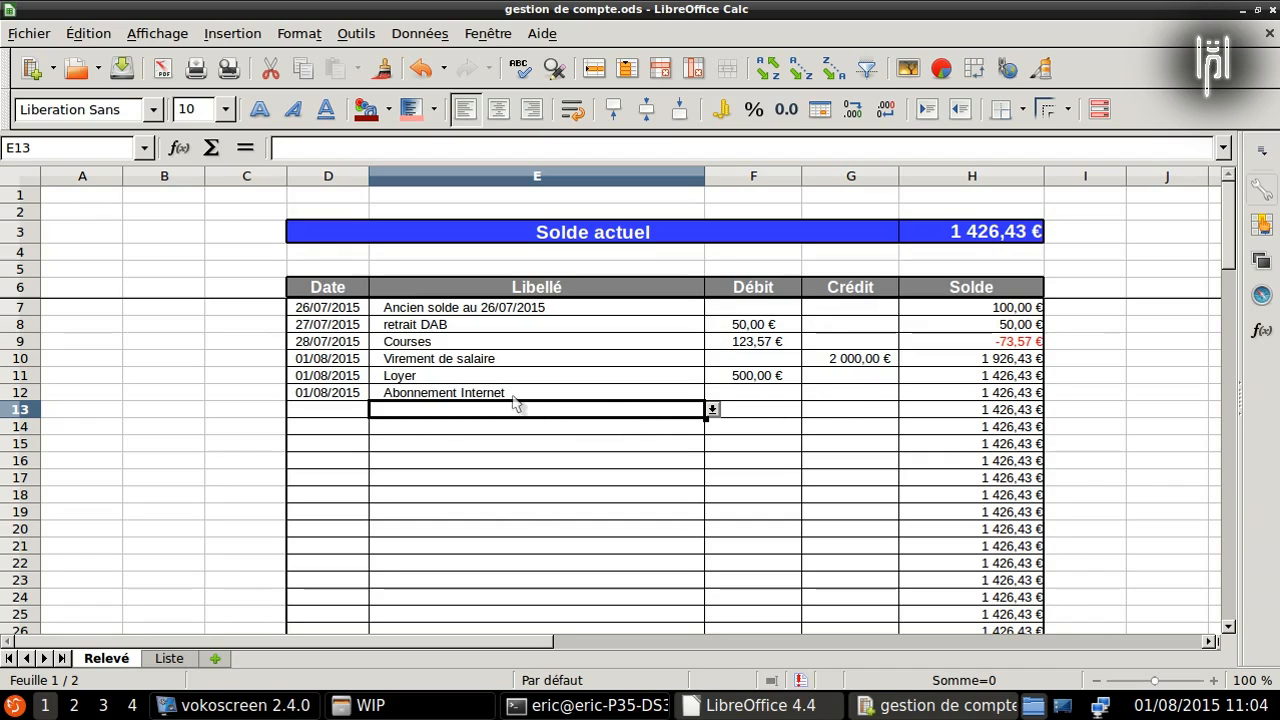
pyautogui.moveTo(778, 378); pyautogui.dragTo(835, 385)
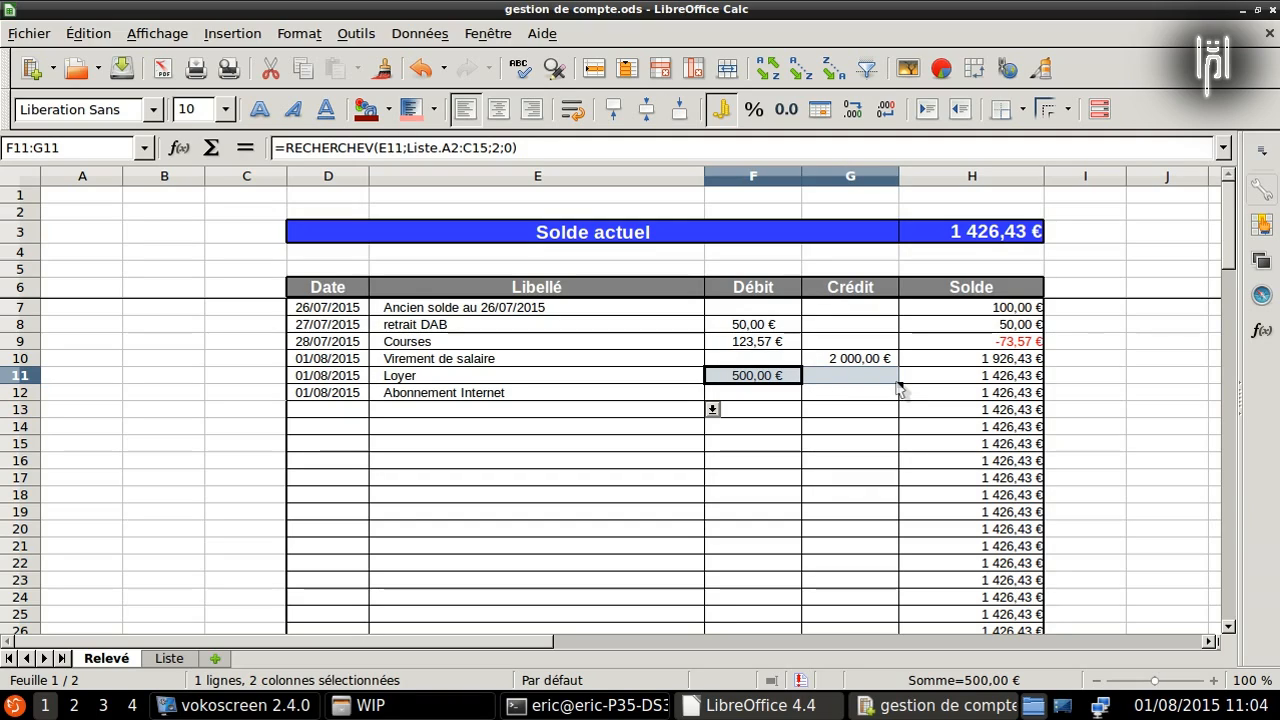
pyautogui.moveTo(900, 384); pyautogui.dragTo(902, 401)
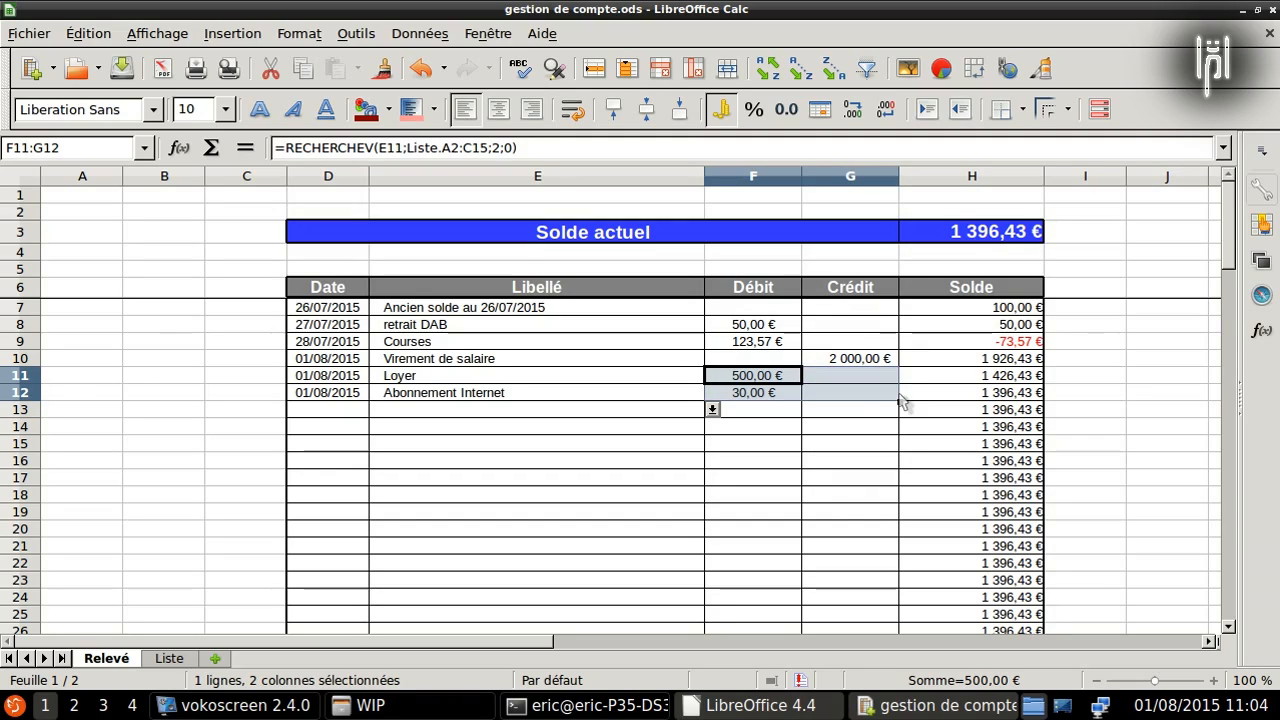
pyautogui.click(614, 414)
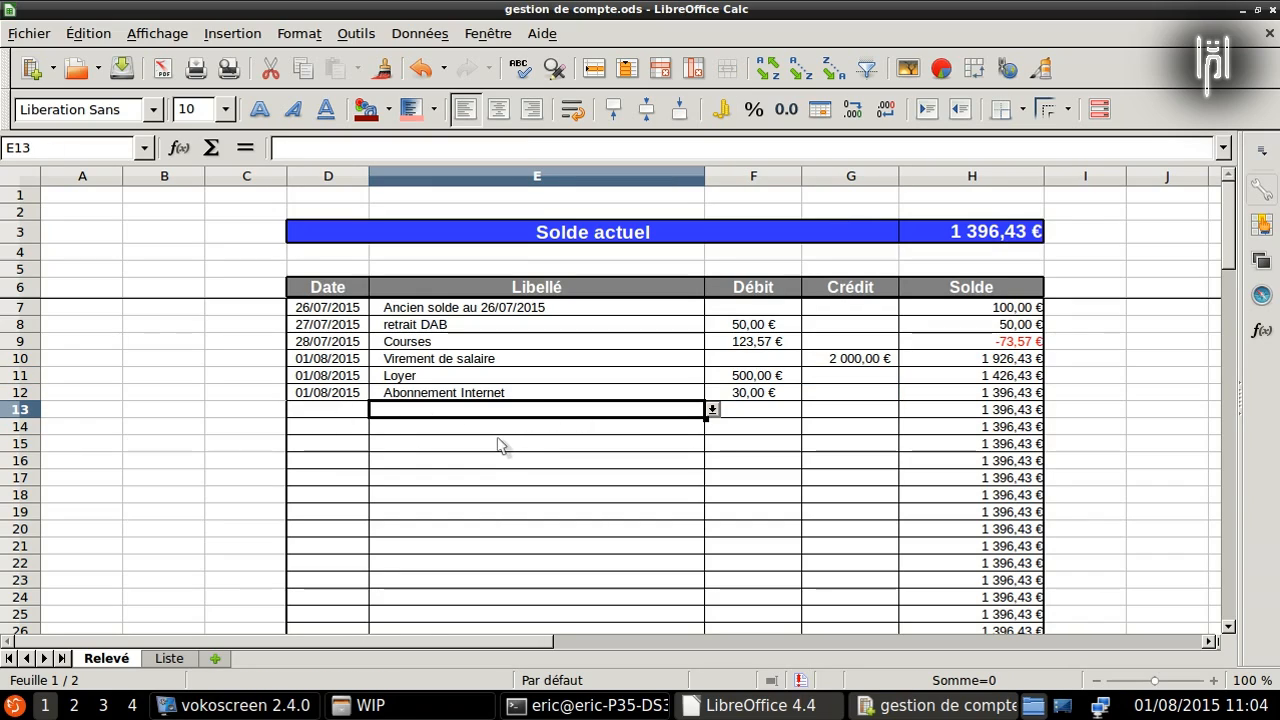
# Step: Review the recurring entries on the Liste sheet and the label choices offered in Relevé cell E13
pyautogui.scroll(-1, 500, 445)
pyautogui.scroll(1, 500, 445)
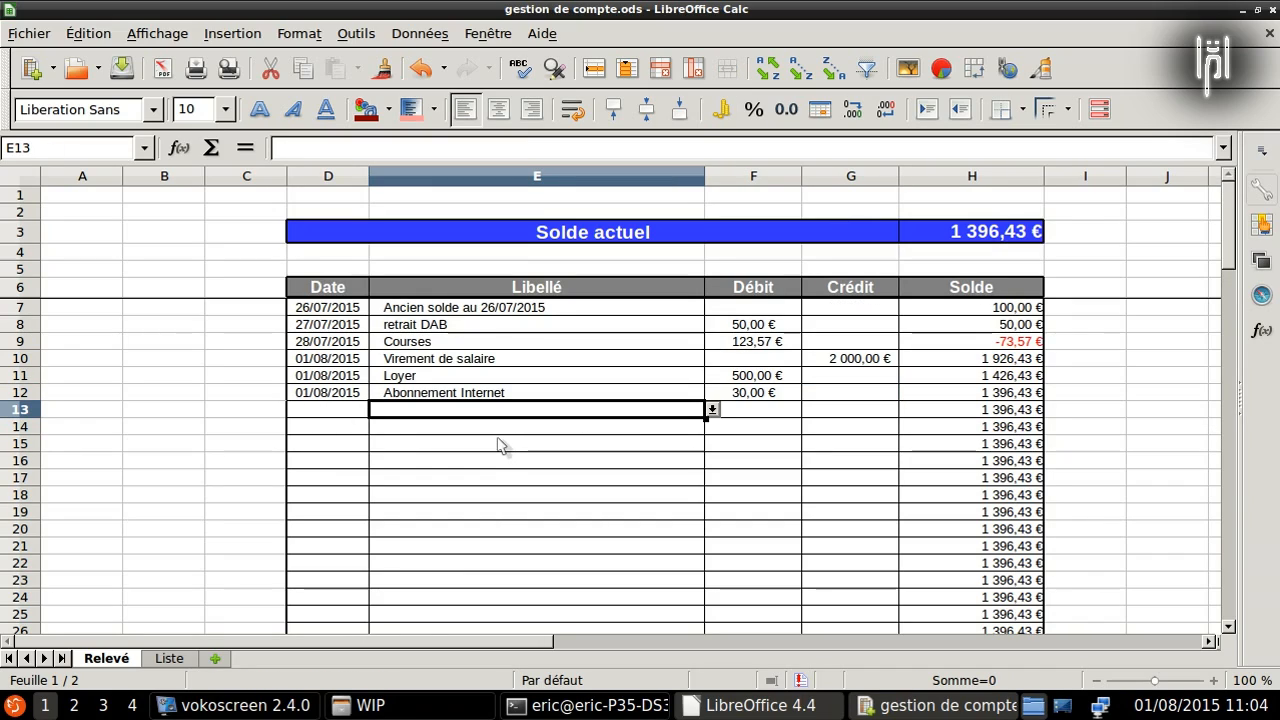
pyautogui.click(178, 659)
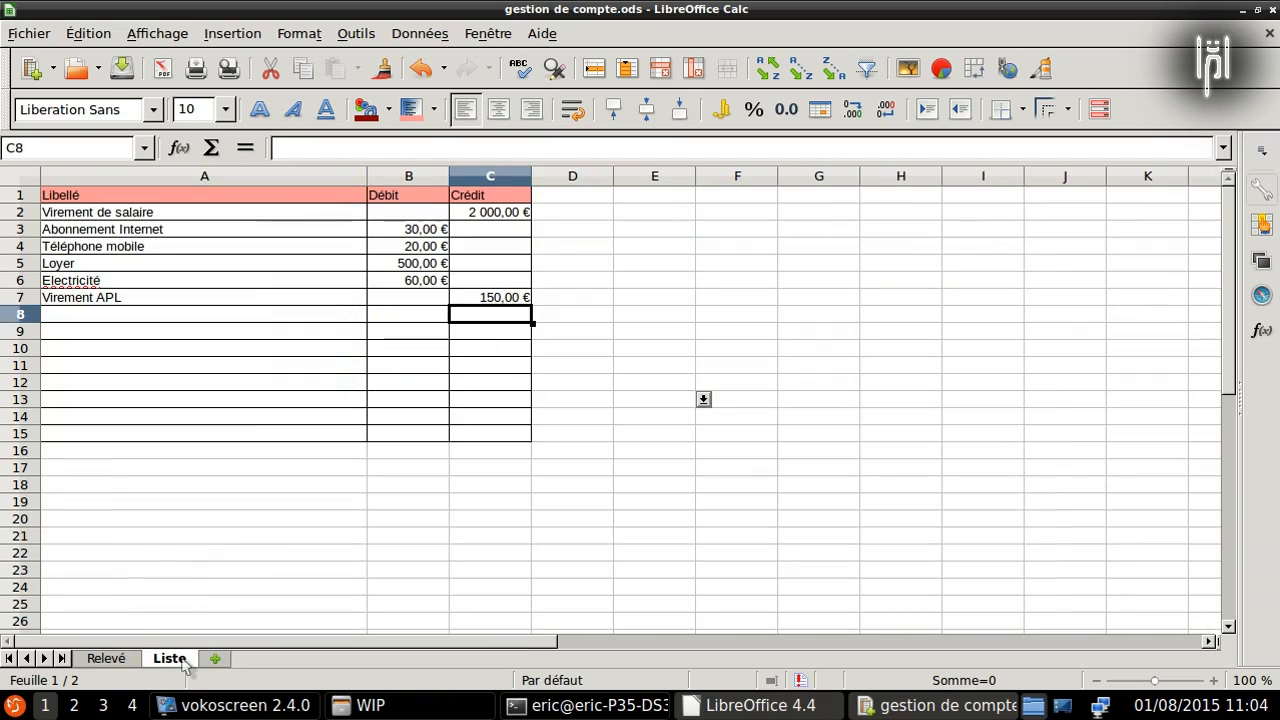
pyautogui.click(118, 659)
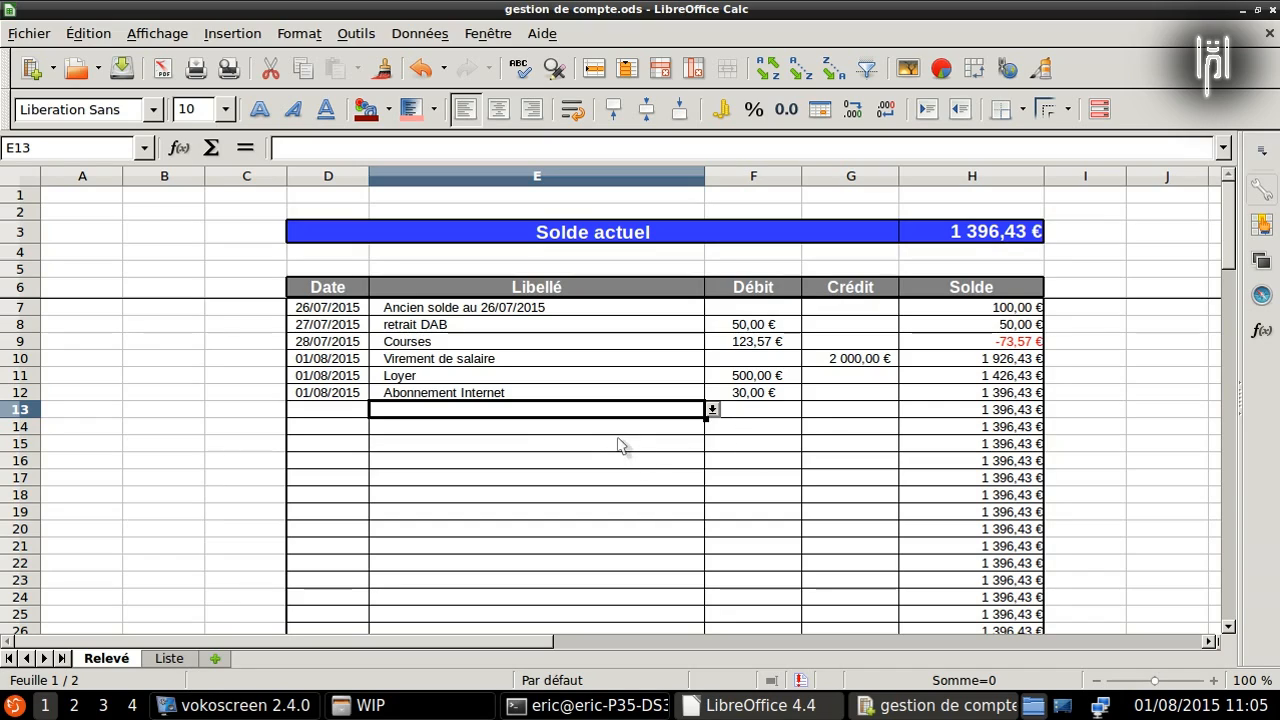
pyautogui.click(712, 410)
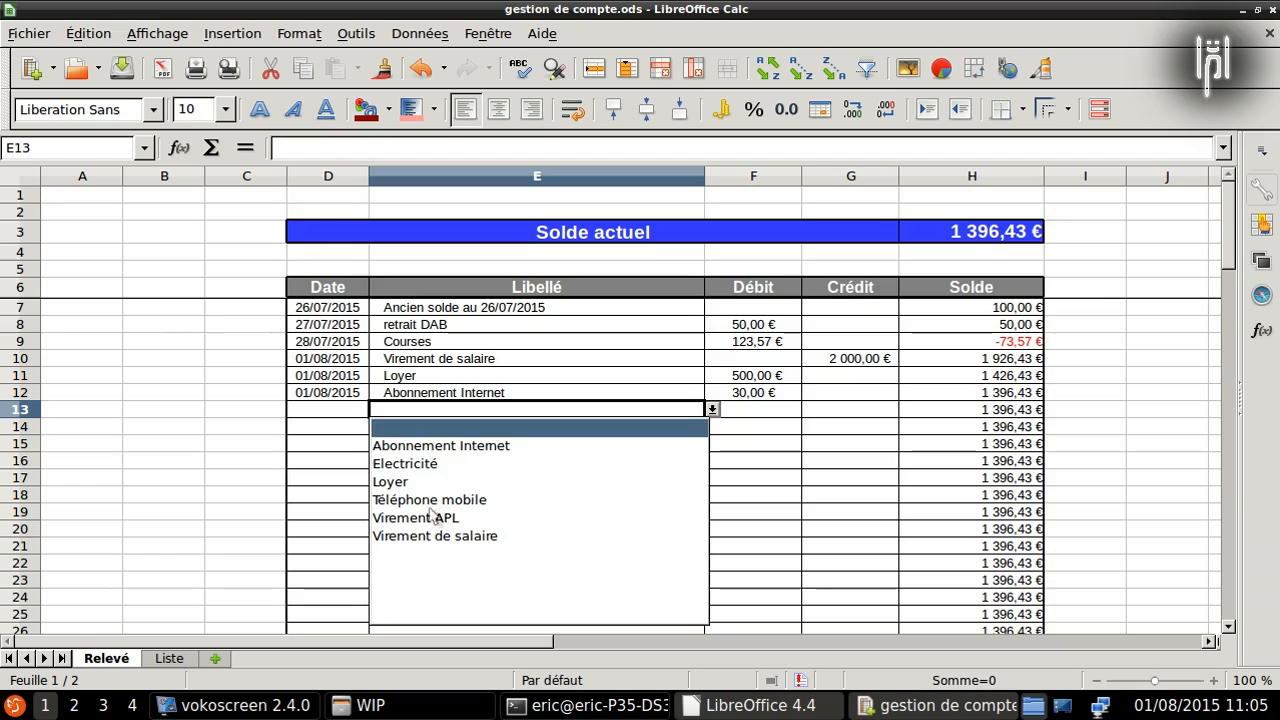
# Step: Add the recurring label "Eau" with a debit of 125 € in row 8 of the Liste sheet
pyautogui.click(168, 660)
pyautogui.click(168, 660)
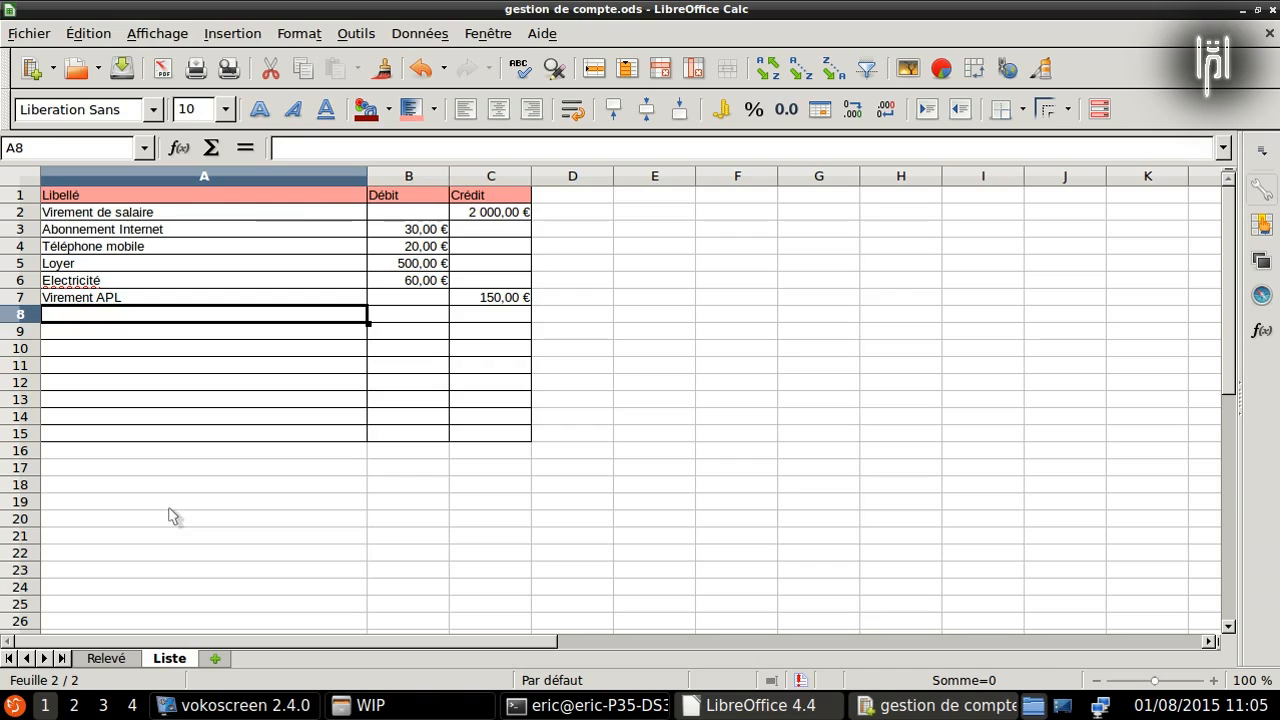
pyautogui.write('Eau')
pyautogui.press('Tab')
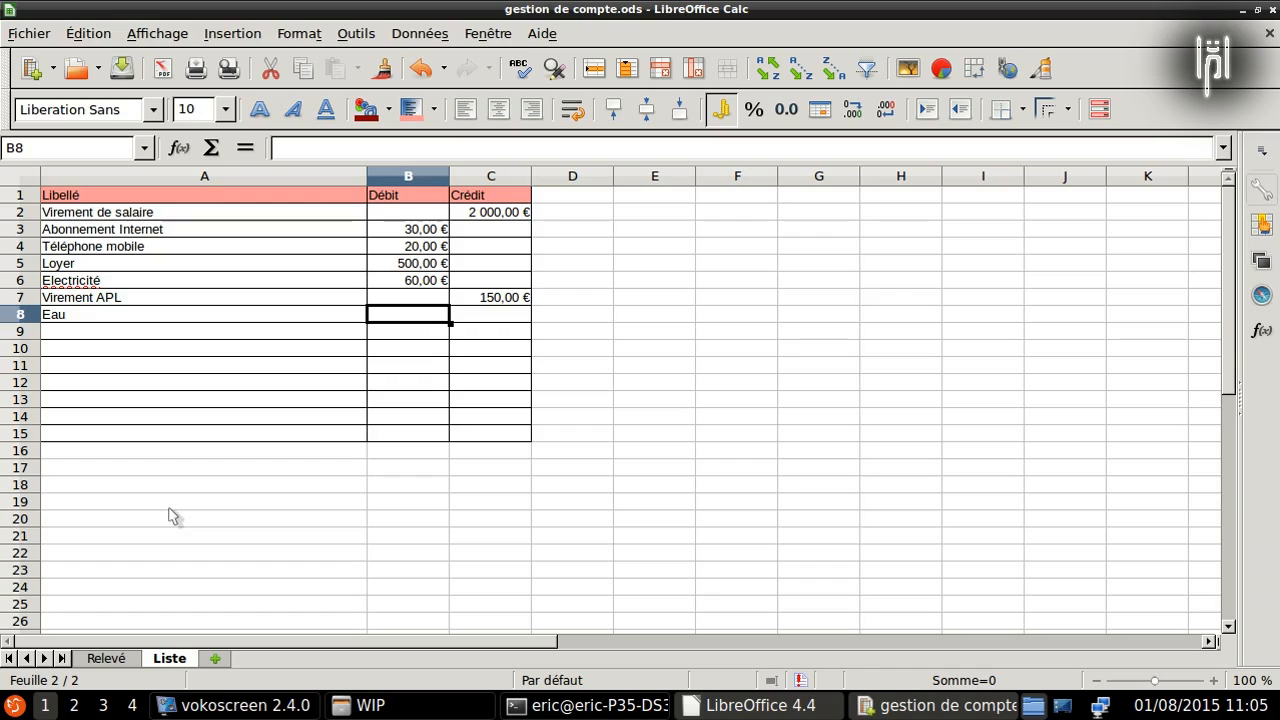
pyautogui.write('1')
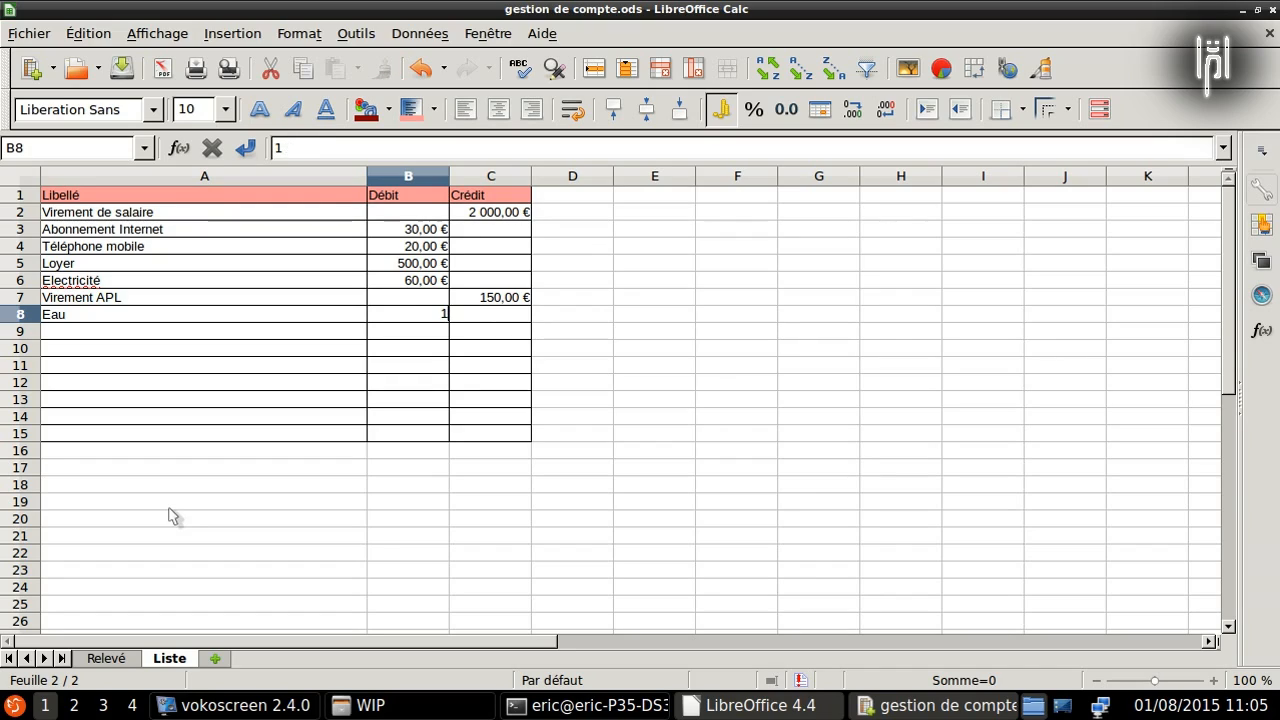
pyautogui.write('05')
pyautogui.press('Return')
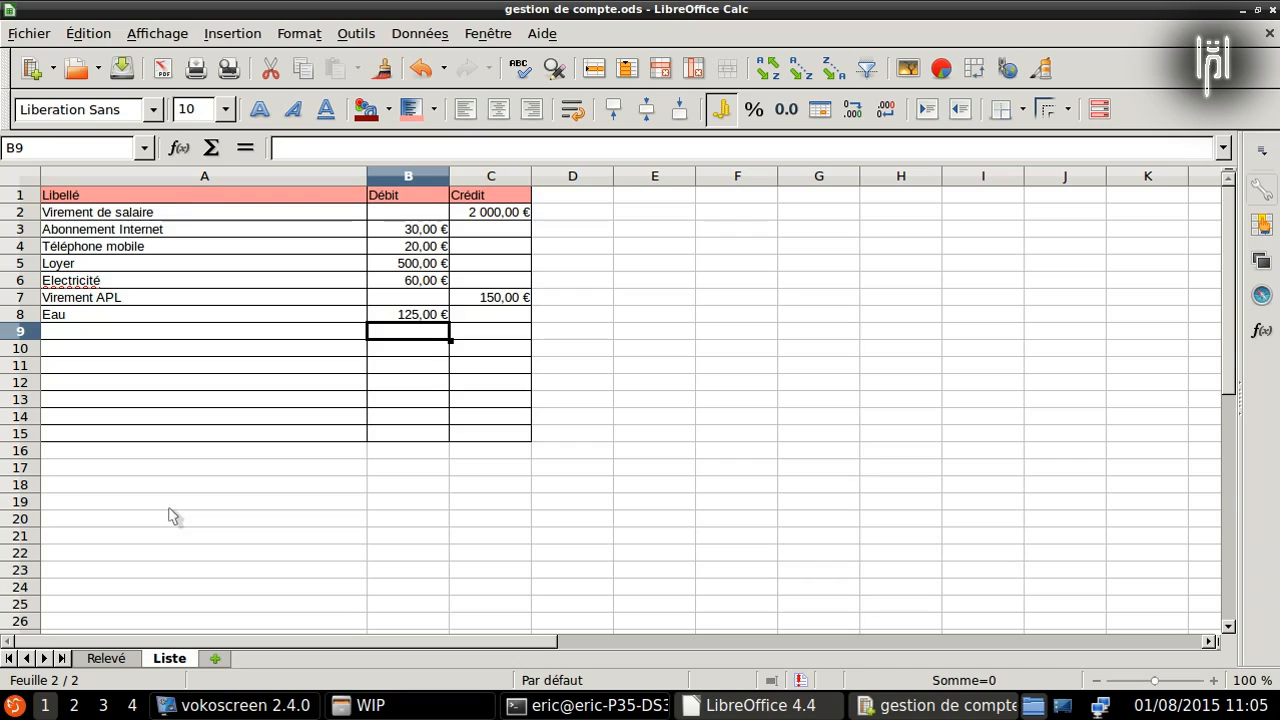
# Step: Choose the new label "Eau" in cell E13 of the Relevé sheet
pyautogui.click(106, 658)
pyautogui.click(695, 411)
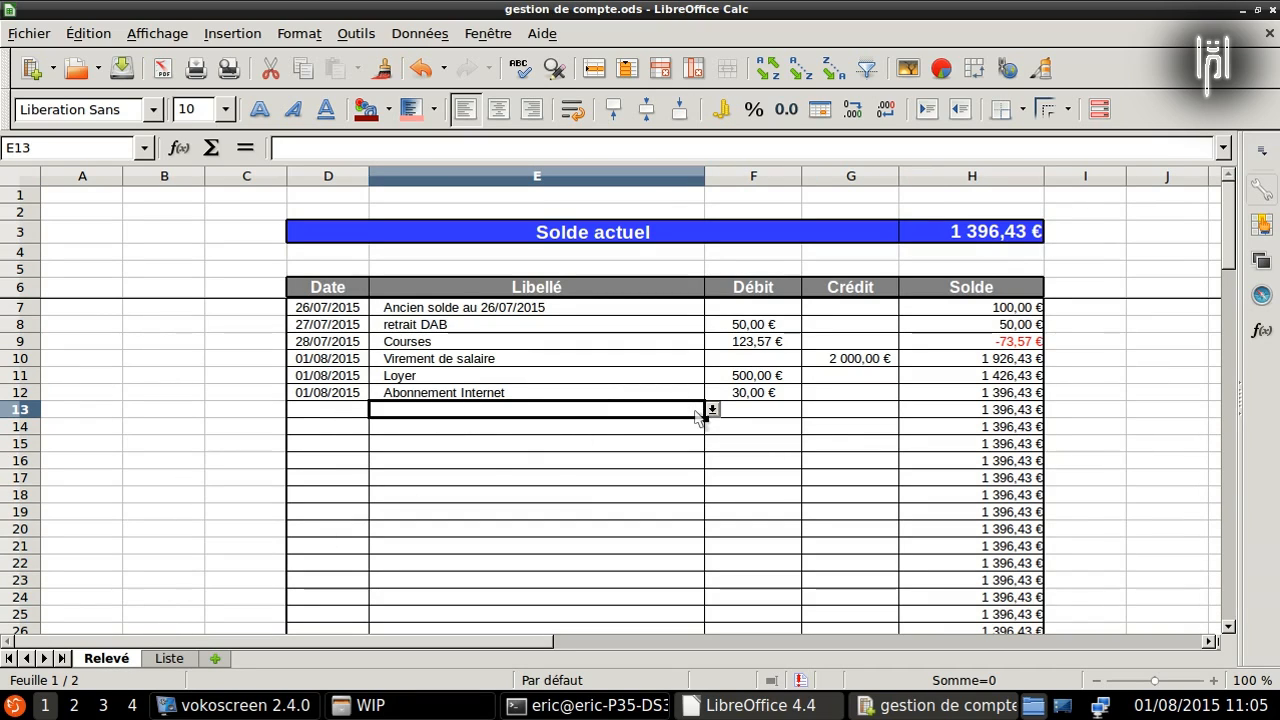
pyautogui.click(718, 411)
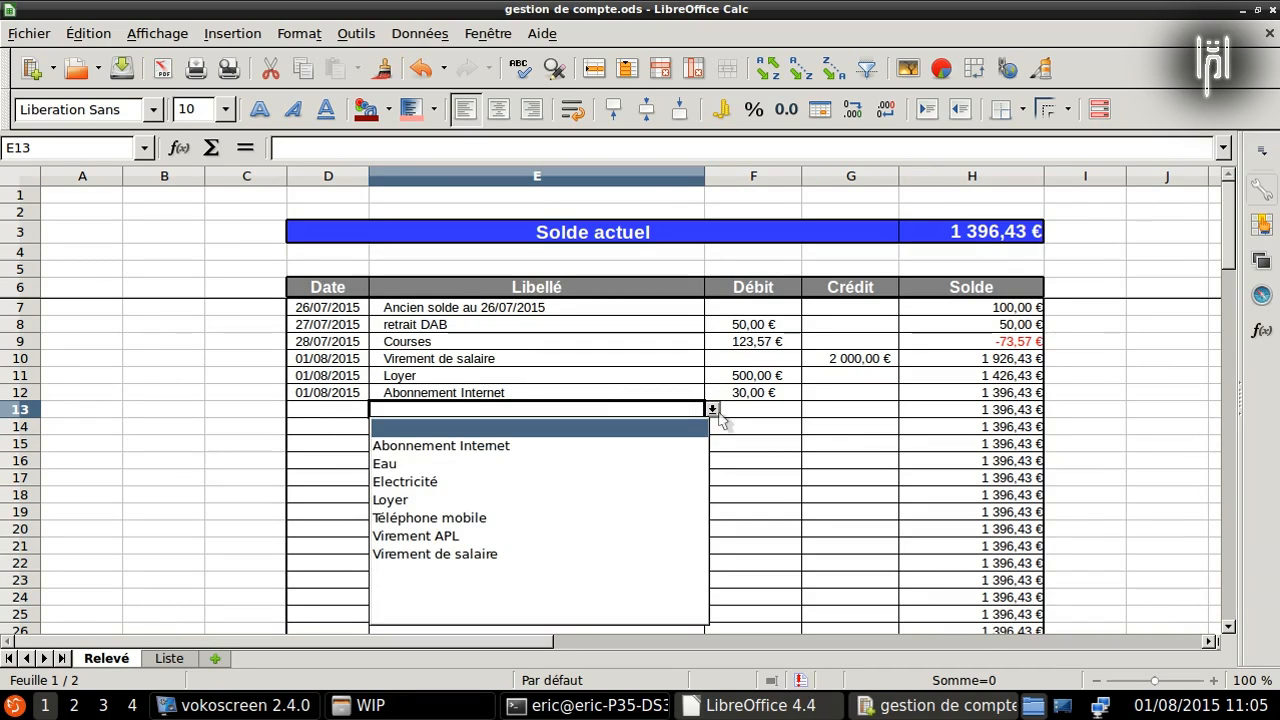
pyautogui.click(386, 466)
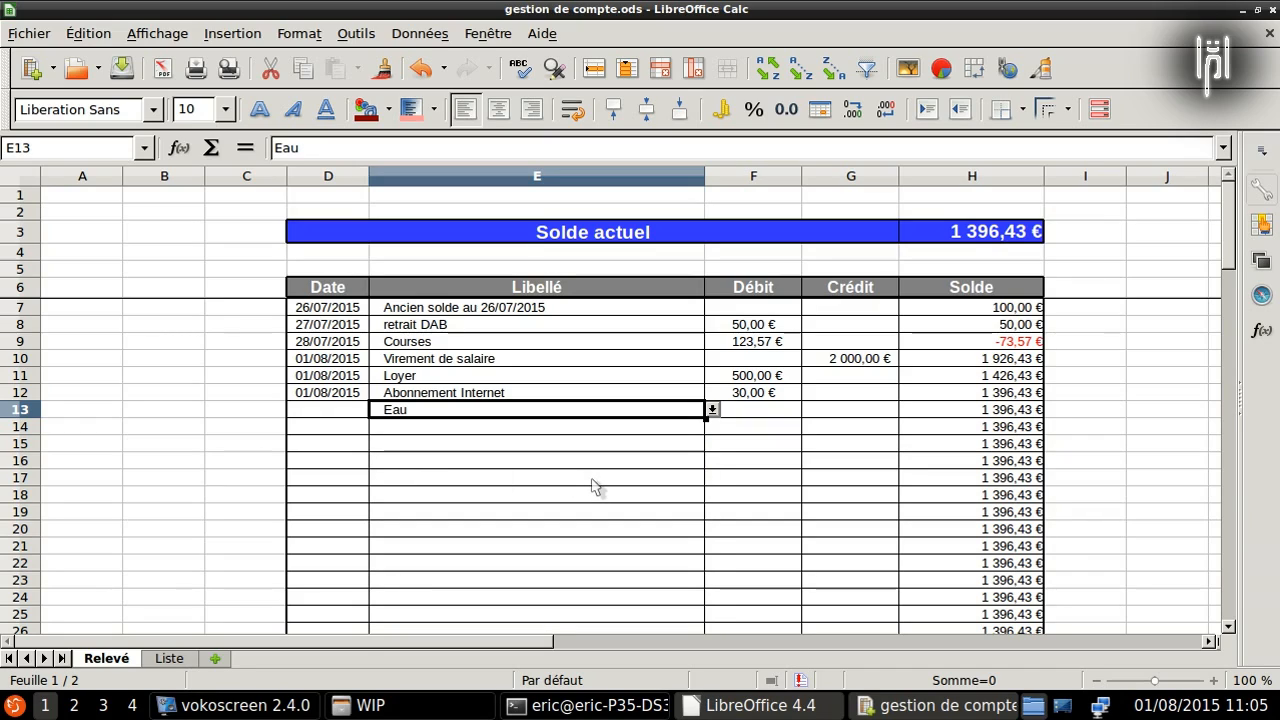
# Step: Fill the RECHERCHEV formulas of F12:G12 down to row 13 for the "Eau" entry
pyautogui.click(785, 431)
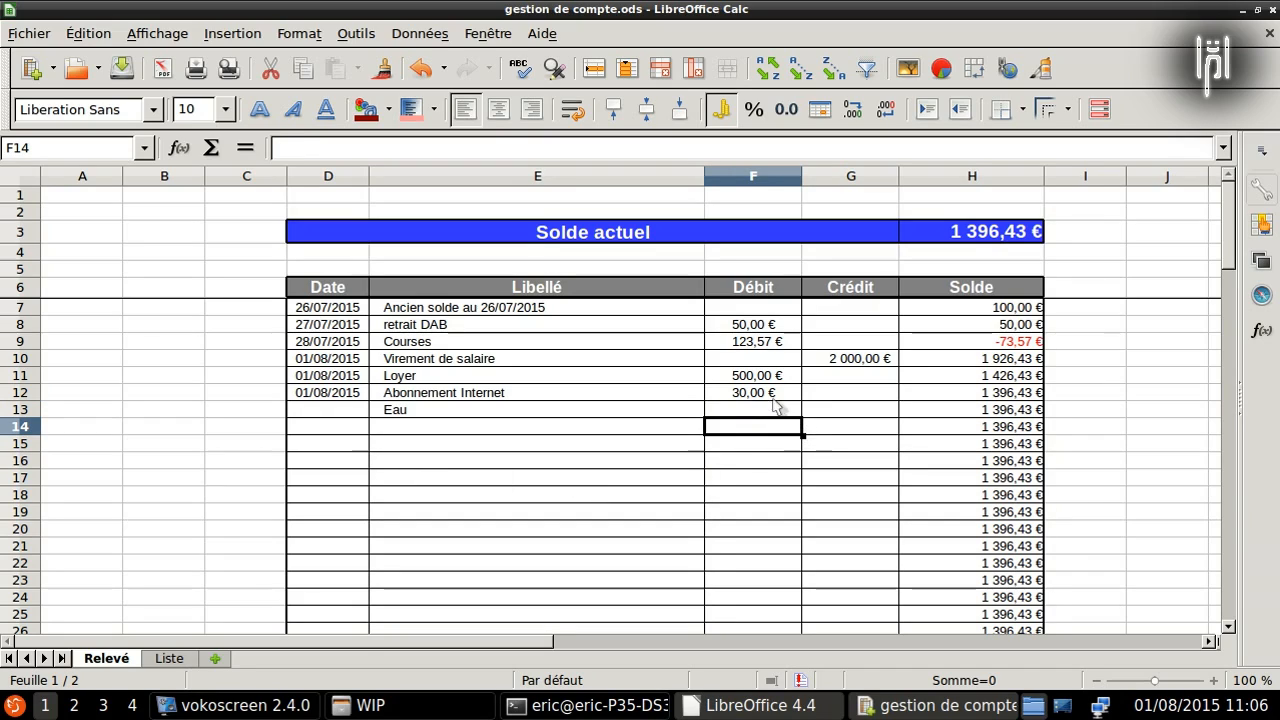
pyautogui.moveTo(778, 395); pyautogui.dragTo(815, 398)
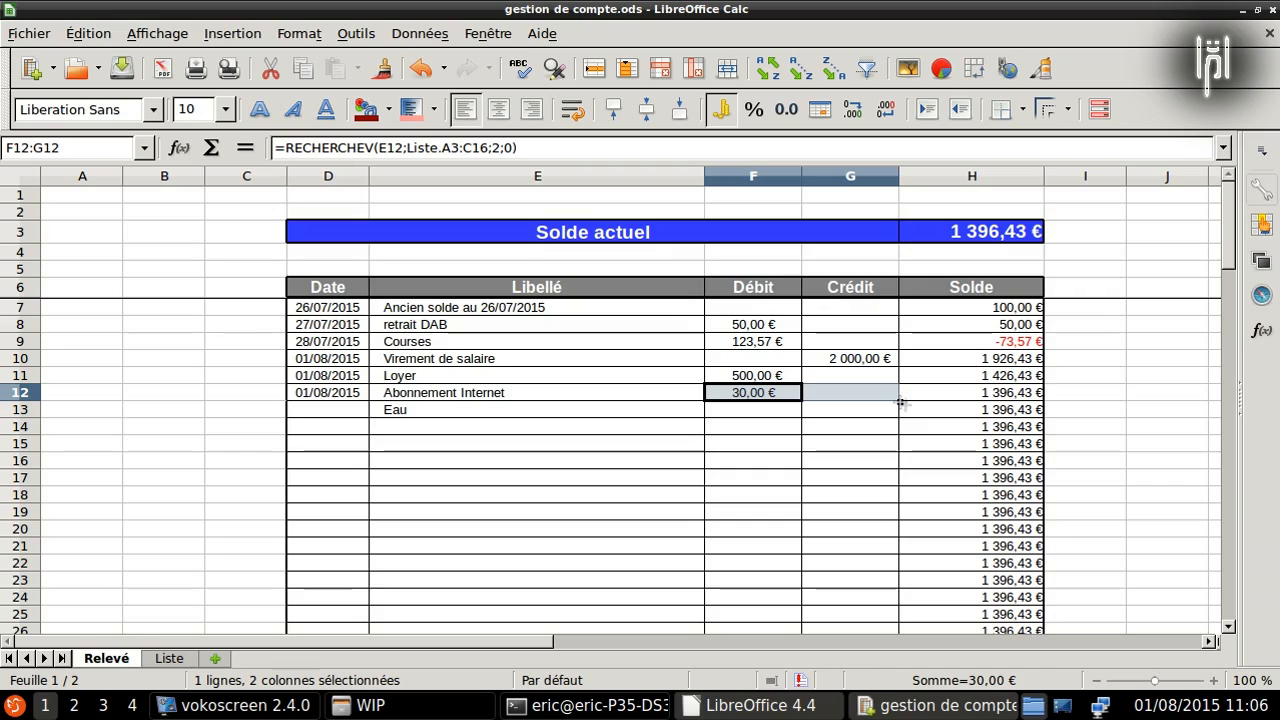
pyautogui.moveTo(900, 402); pyautogui.dragTo(902, 416)
pyautogui.click(766, 434)
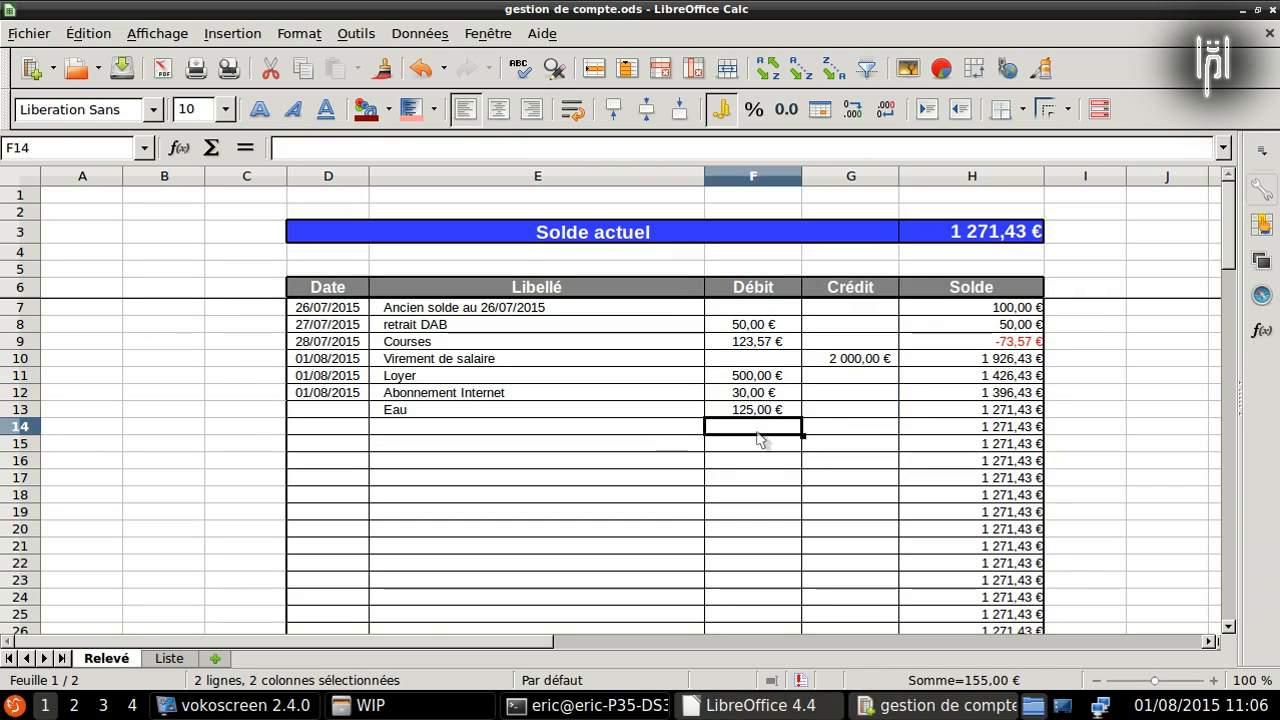